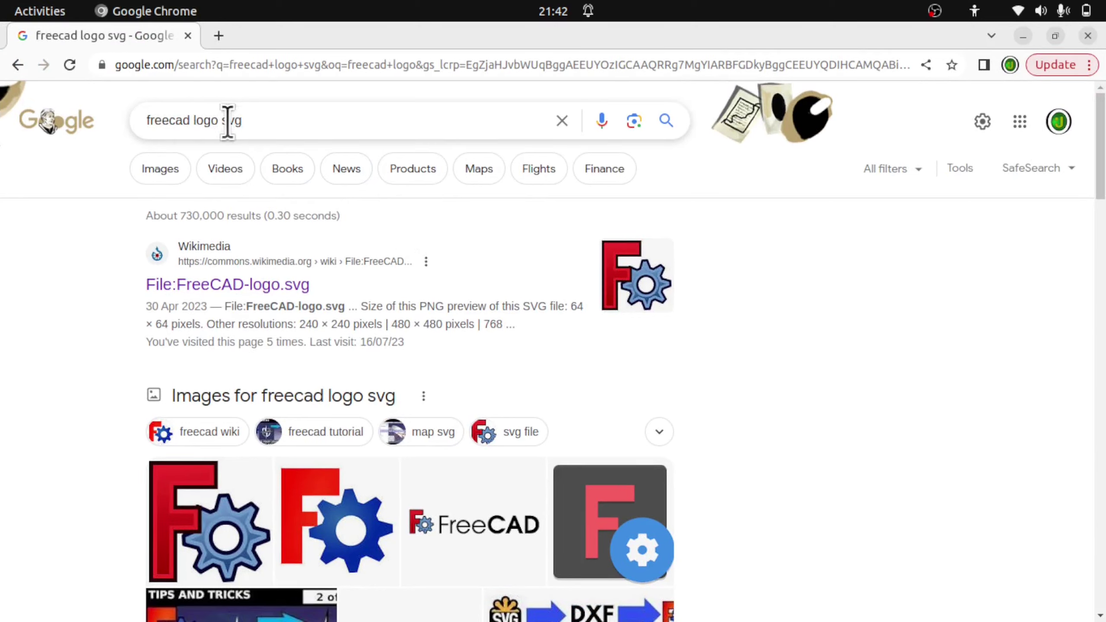
Open the 6 November 2011 version of FreeCAD-logo.svg from its file history on Wikimedia Commons and bring up the image's save options
left_click(275, 286)
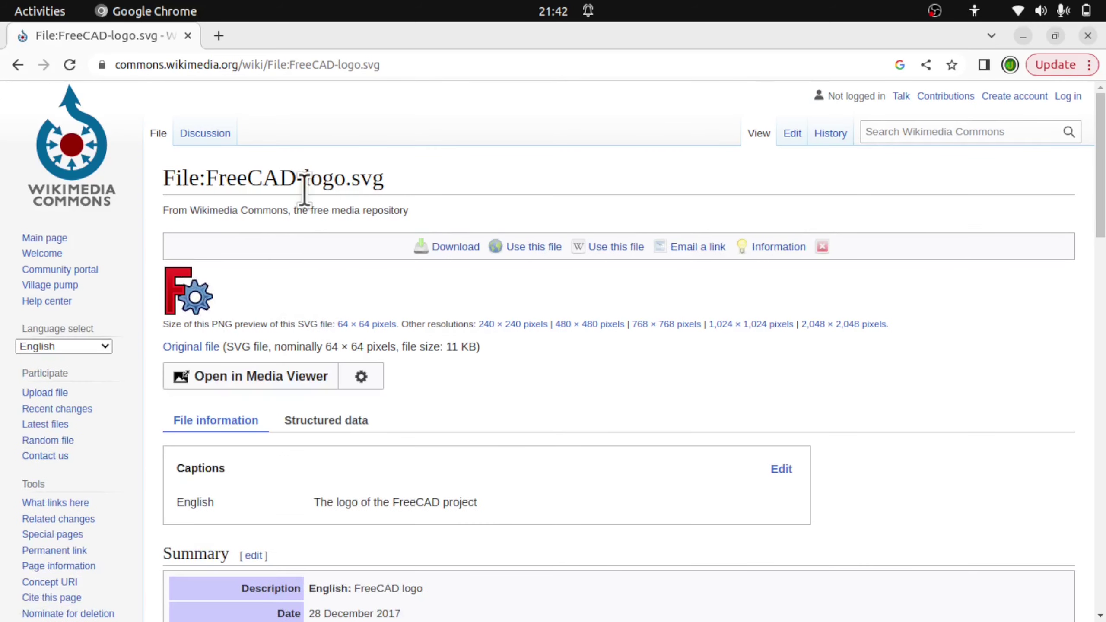
scroll(395, 321, "down", 15)
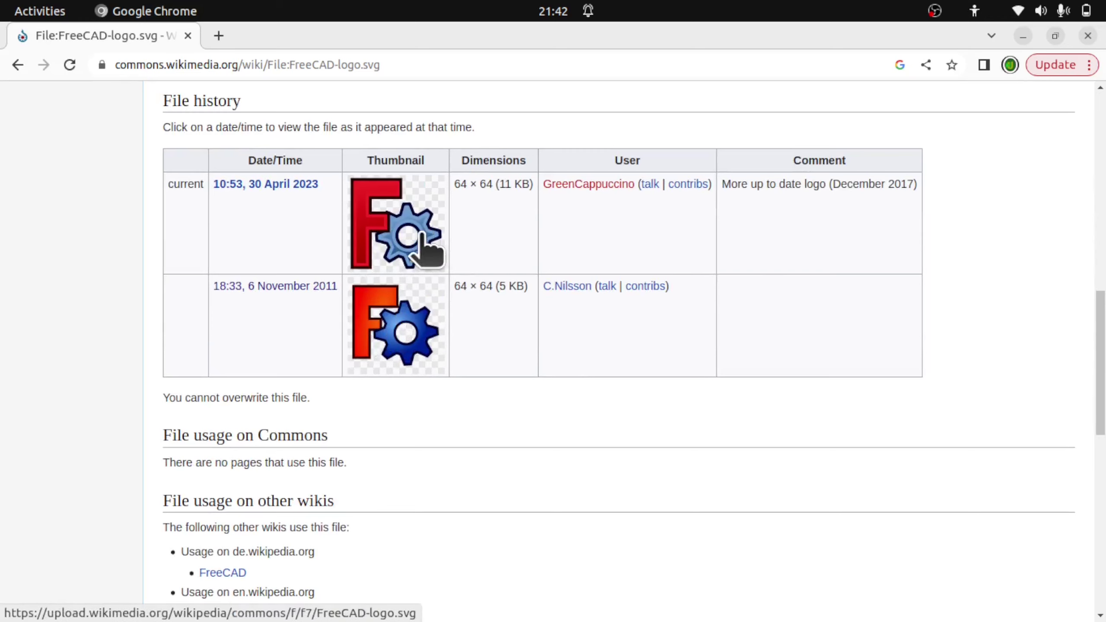
left_click(398, 326)
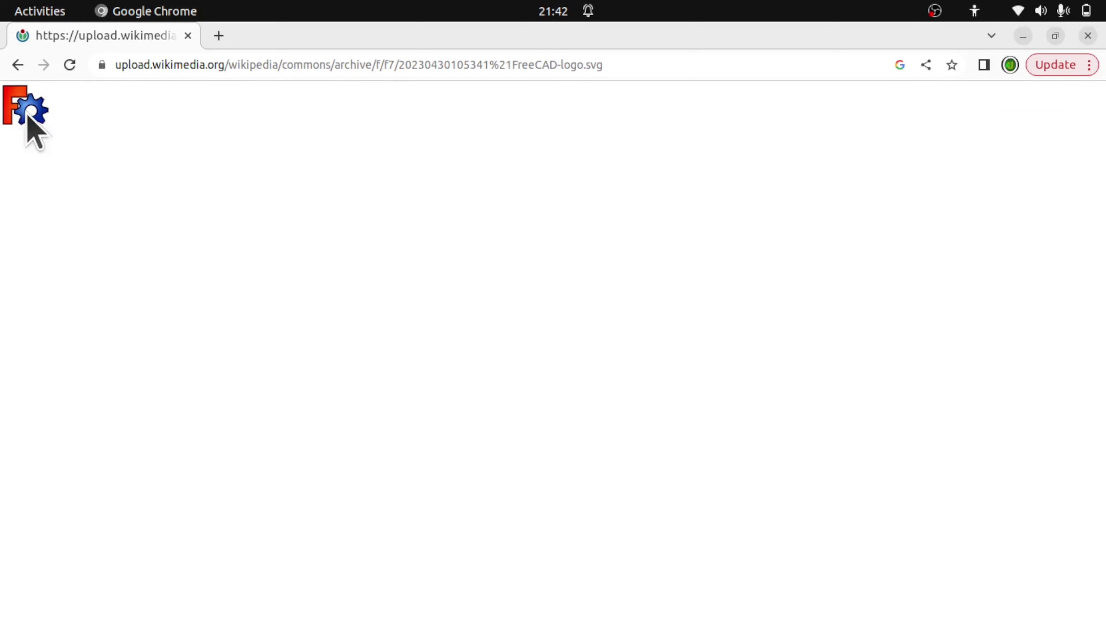
right_click(27, 114)
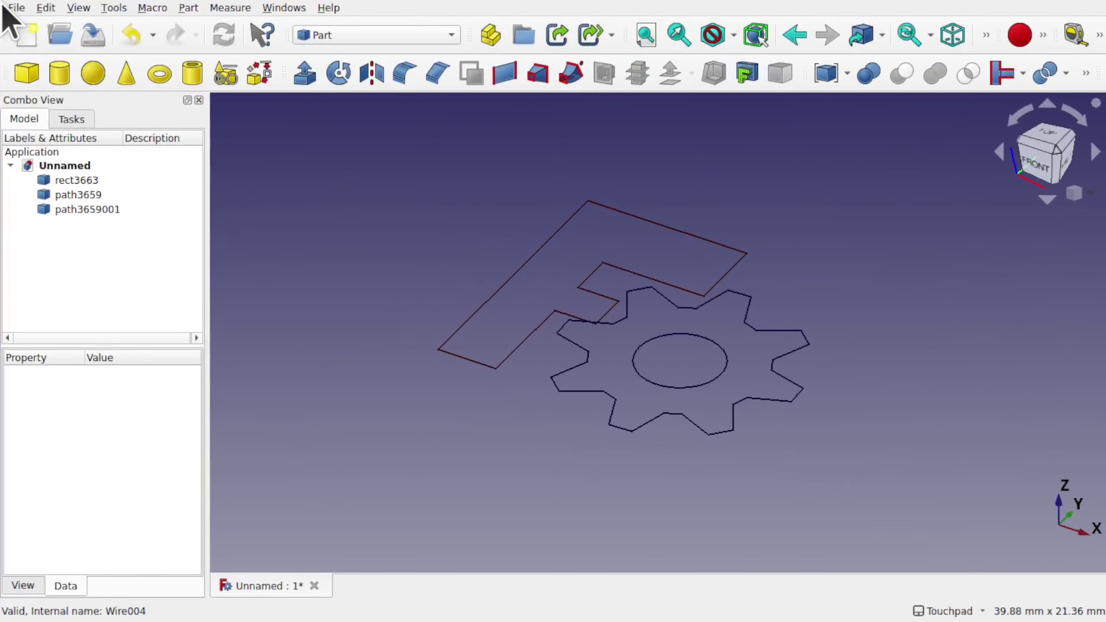
Switch to FreeCAD and show the axis cross in the 3D view alongside the imported logo outlines
left_click(16, 7)
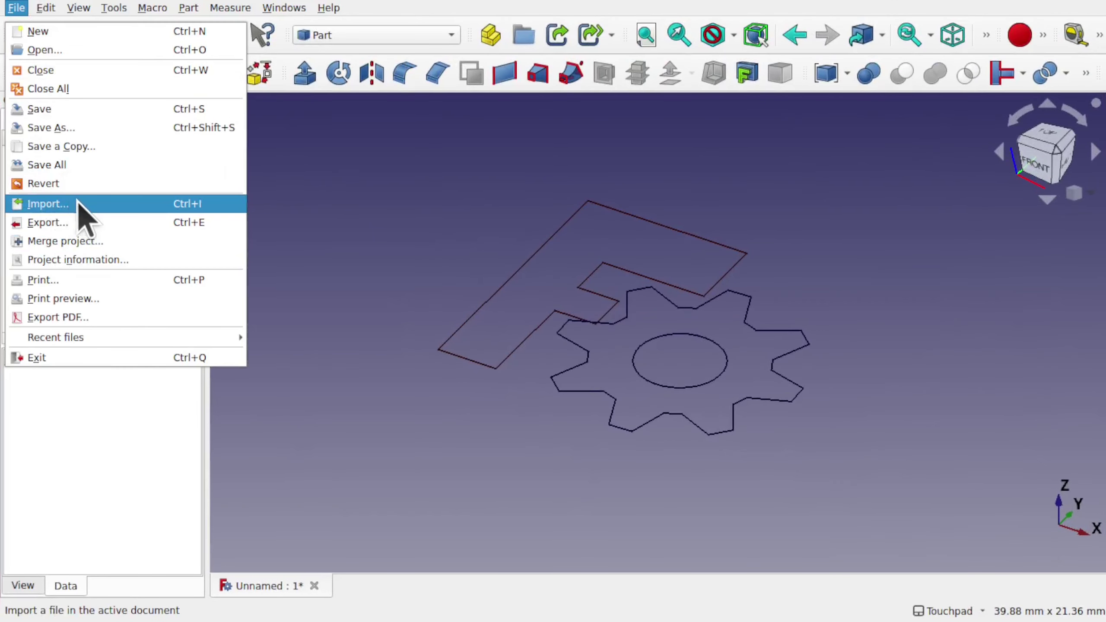
left_click(379, 281)
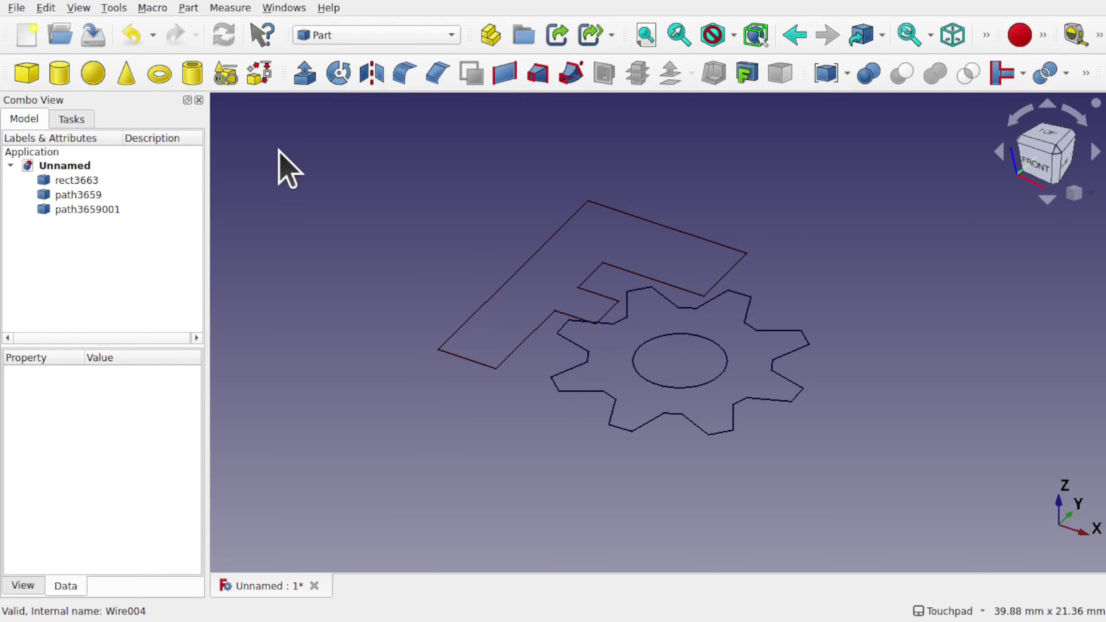
left_click(80, 8)
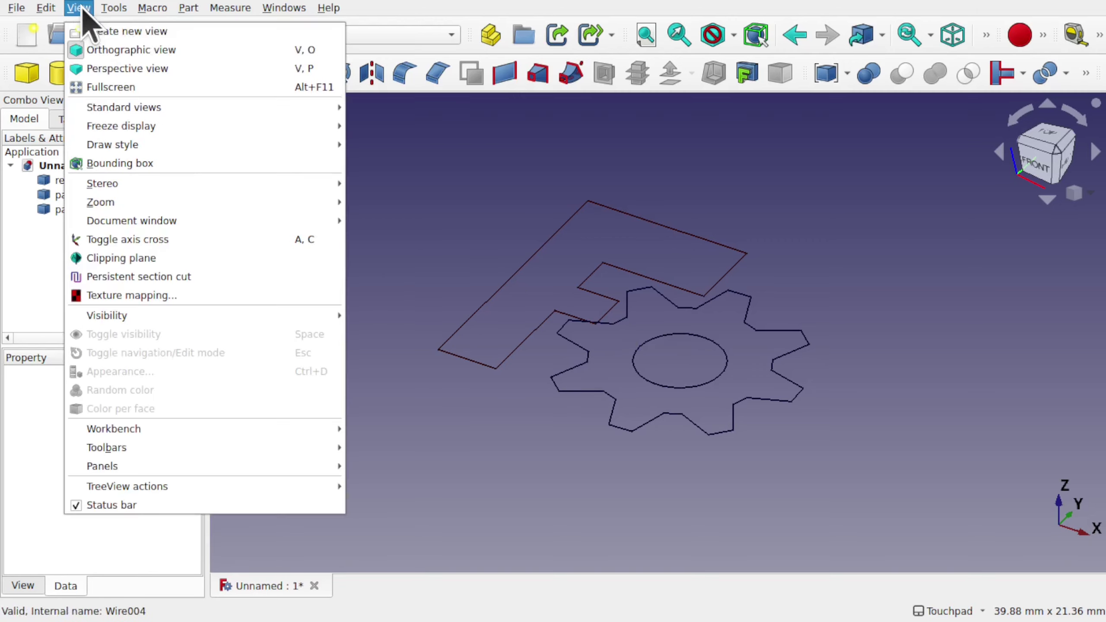
left_click(150, 239)
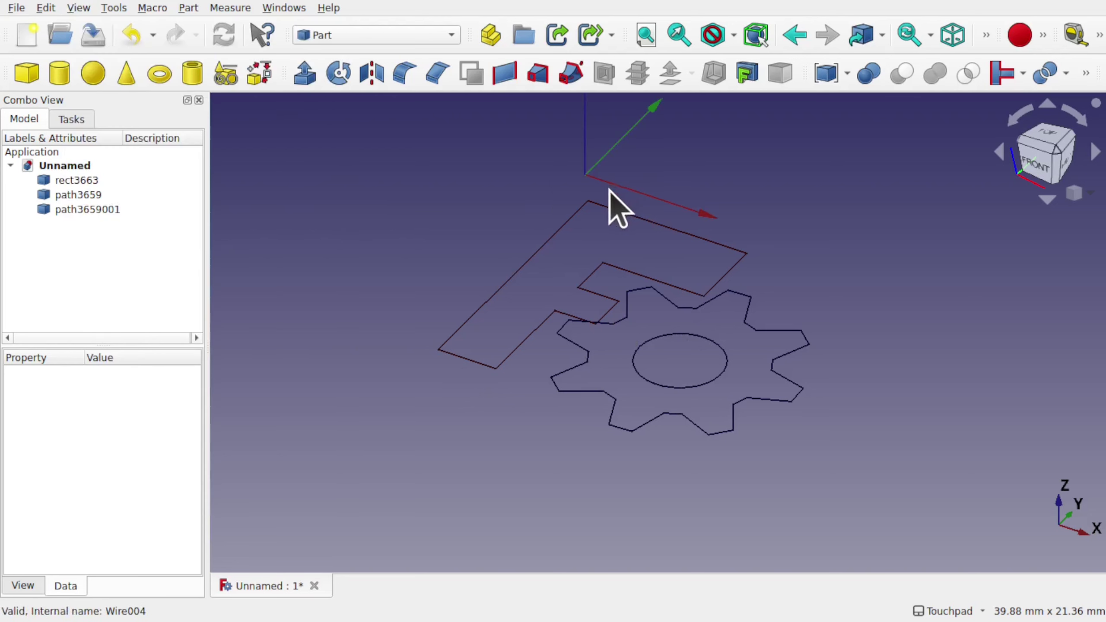
scroll(612, 206, "down", 2)
middle_click_drag(608, 191, 568, 351)
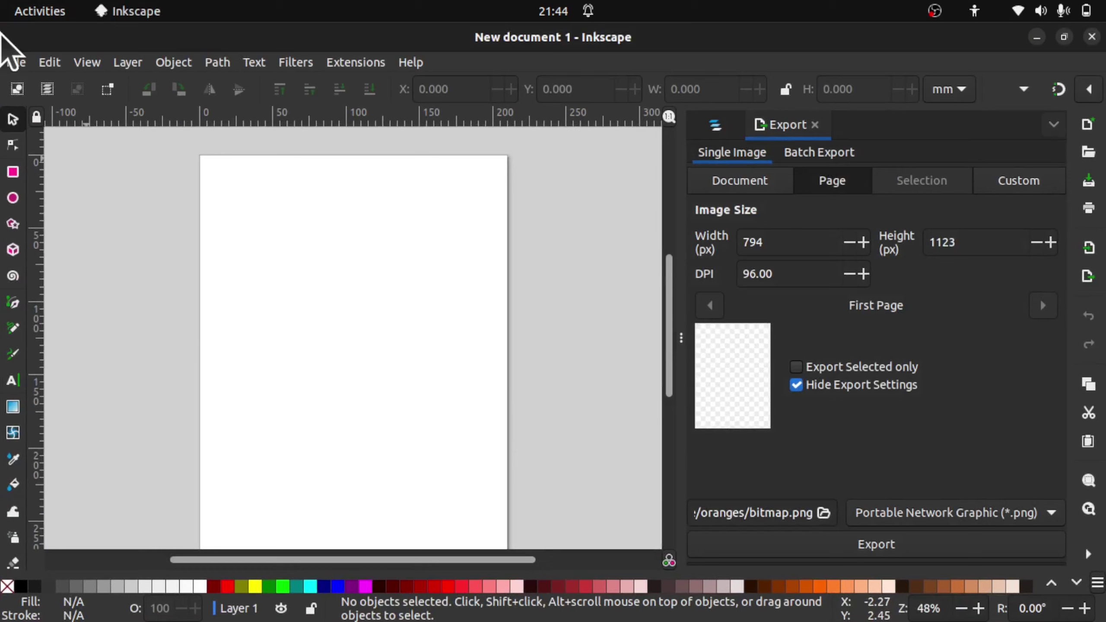
Switch to Inkscape and import FreeCAD-logo.svg from the icons folder into the new document
left_click(15, 62)
left_click(83, 266)
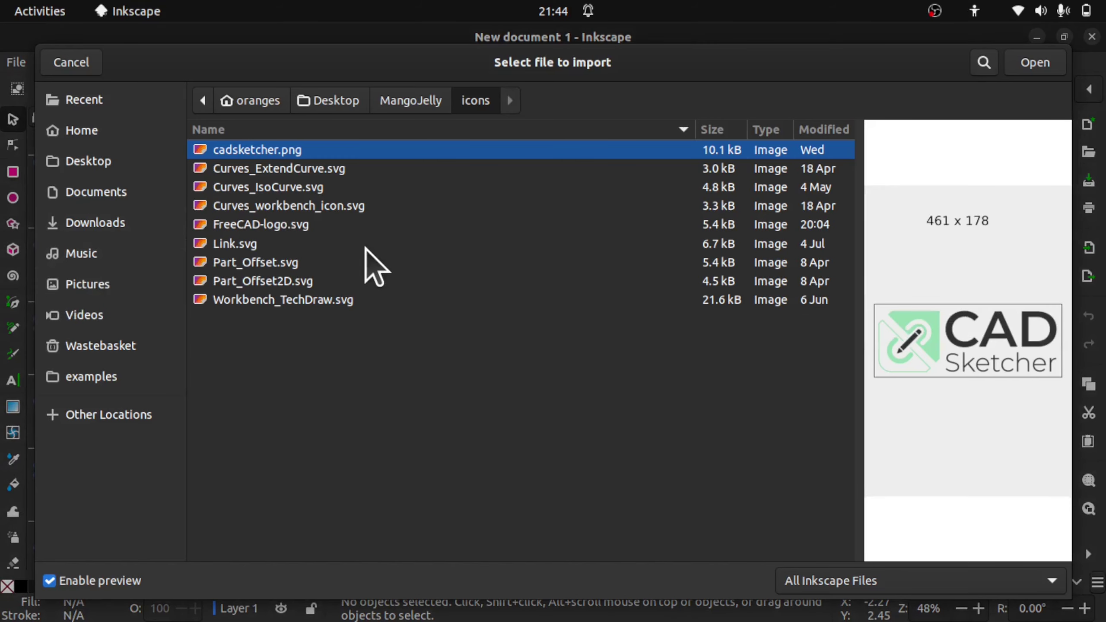
left_click(301, 228)
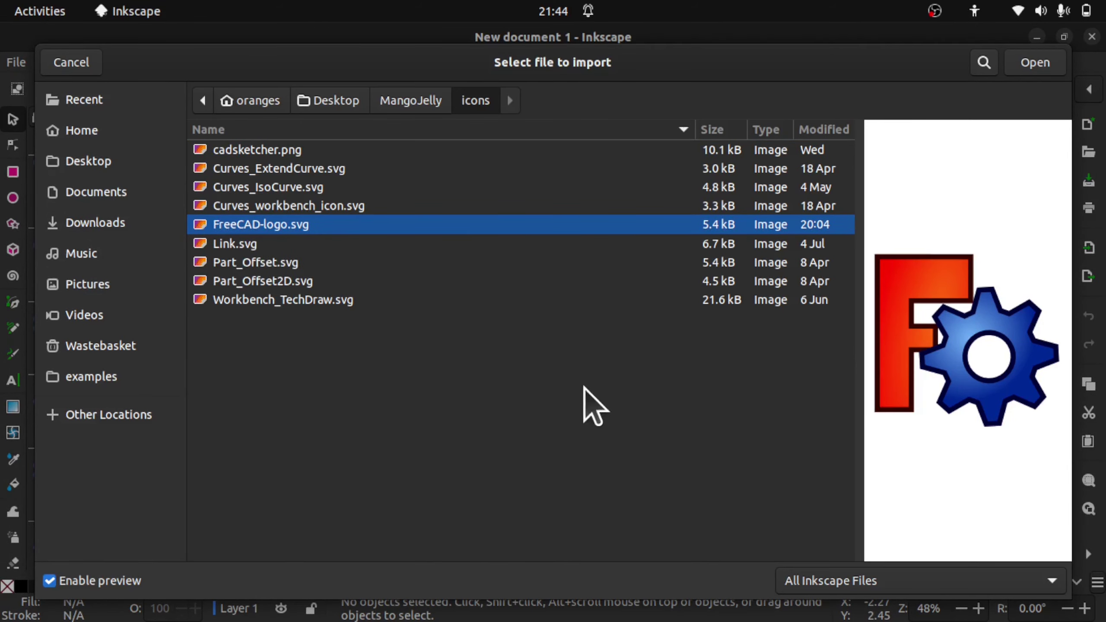
left_click(1038, 67)
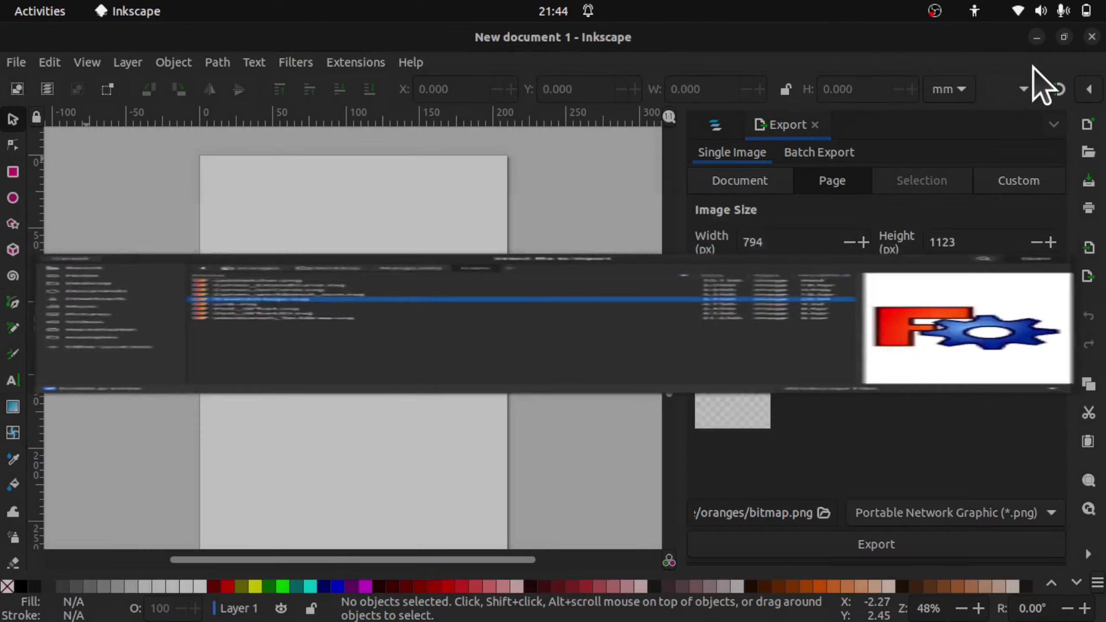
left_click(782, 430)
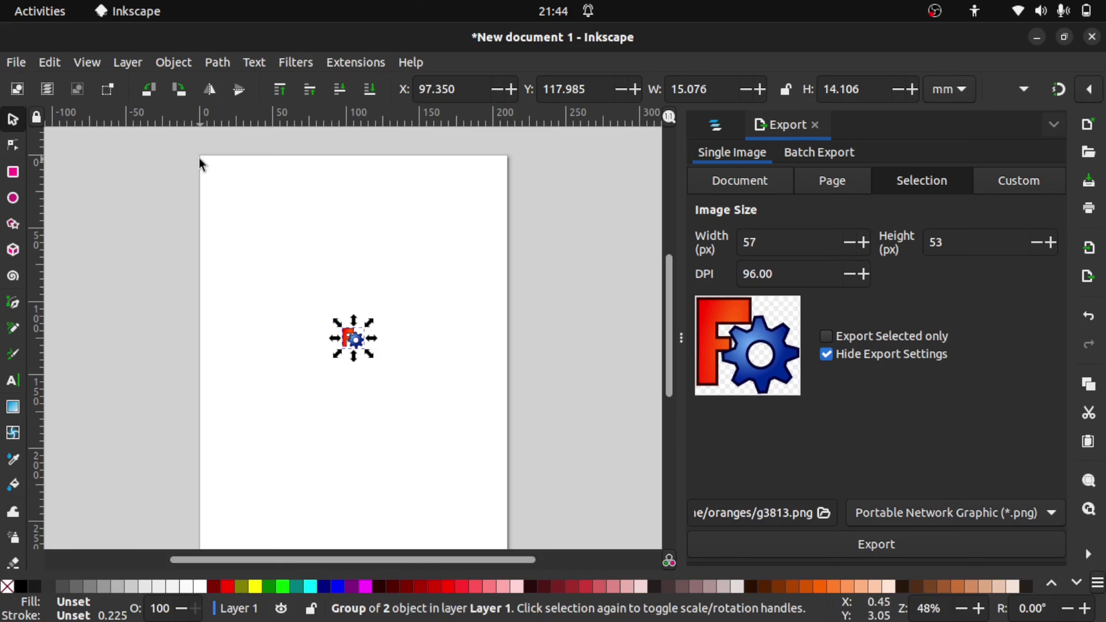
Open FreeCAD-logo.svg in its own maximized window, converting it as digital artwork for screen display with a backup file
left_click(17, 62)
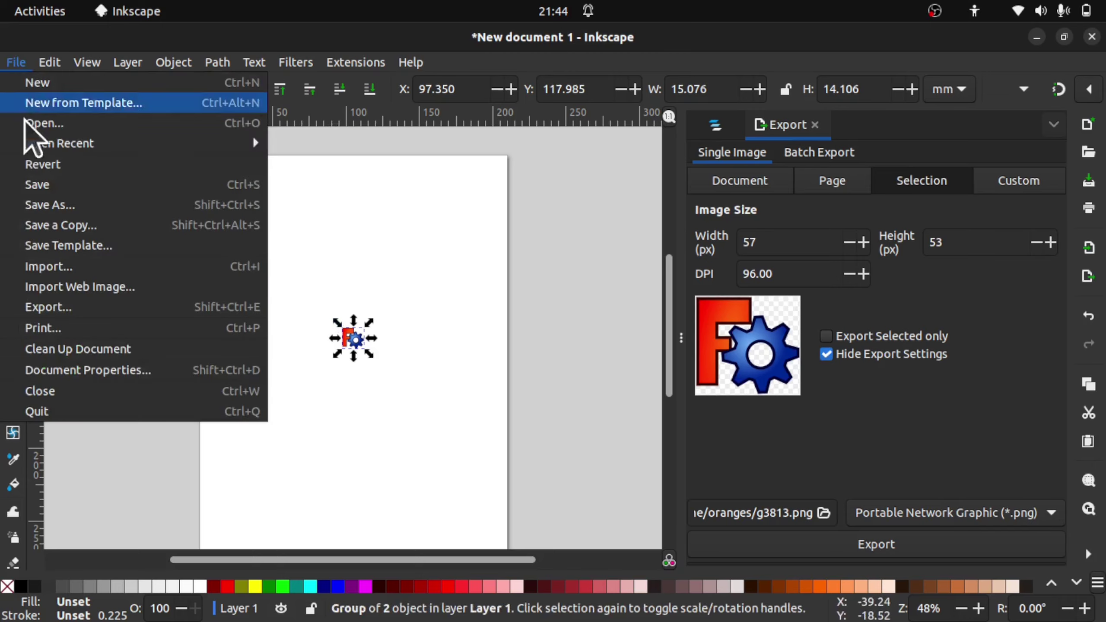
left_click(46, 124)
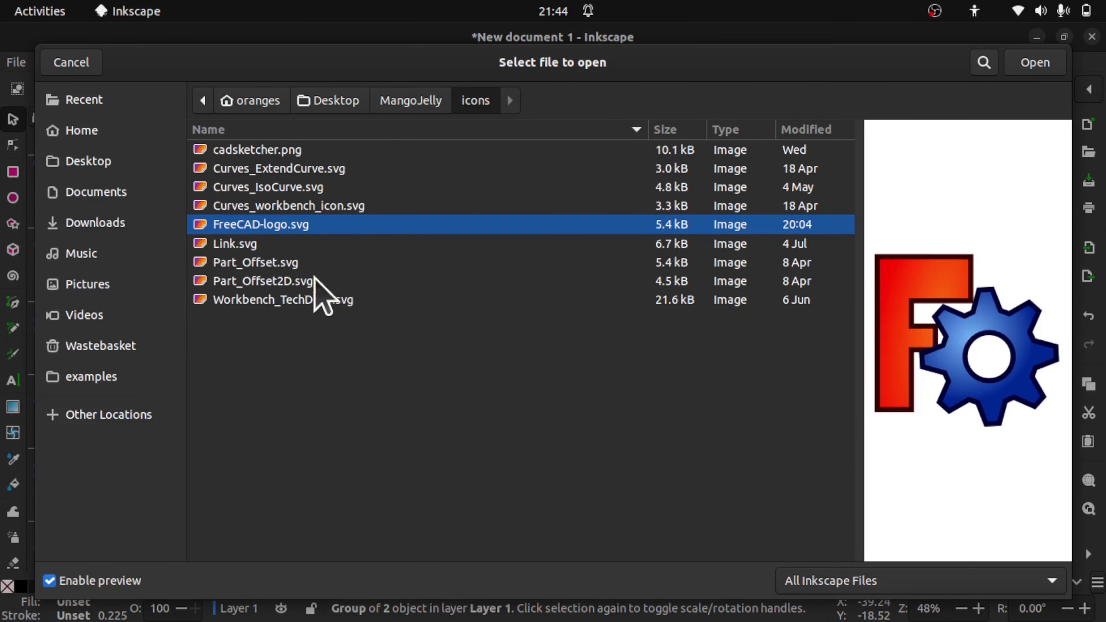
left_click(1037, 62)
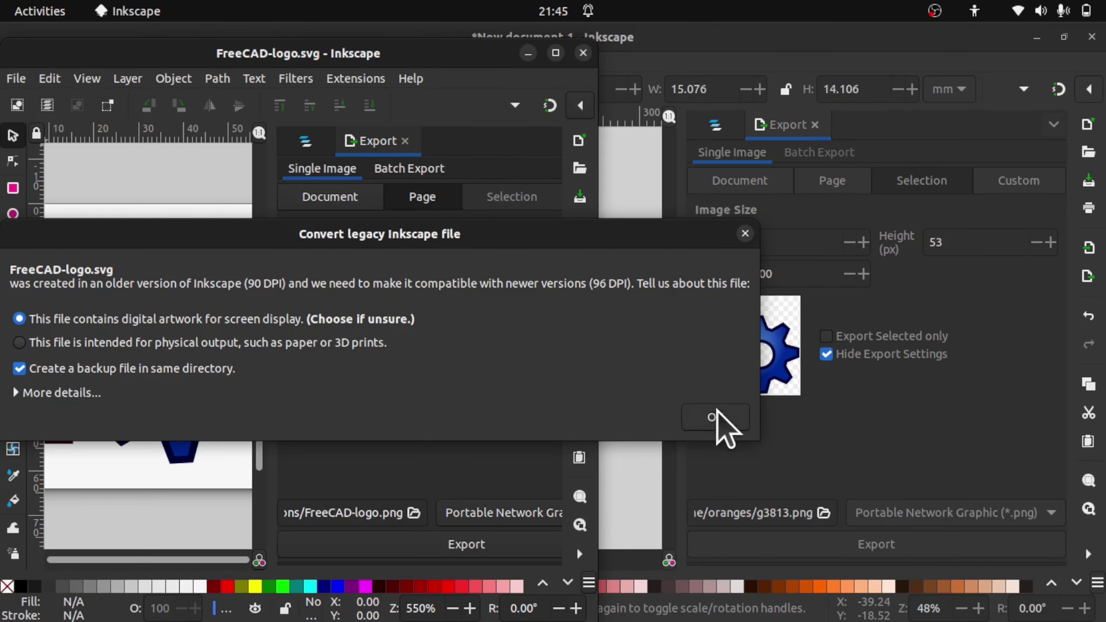
left_click(728, 417)
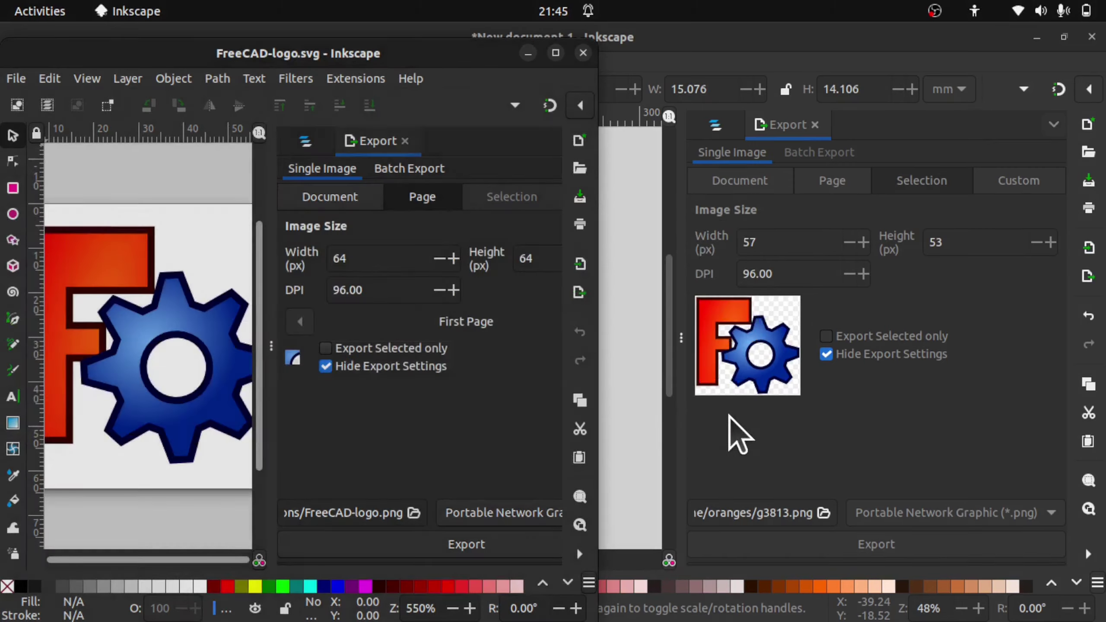
double_click(447, 52)
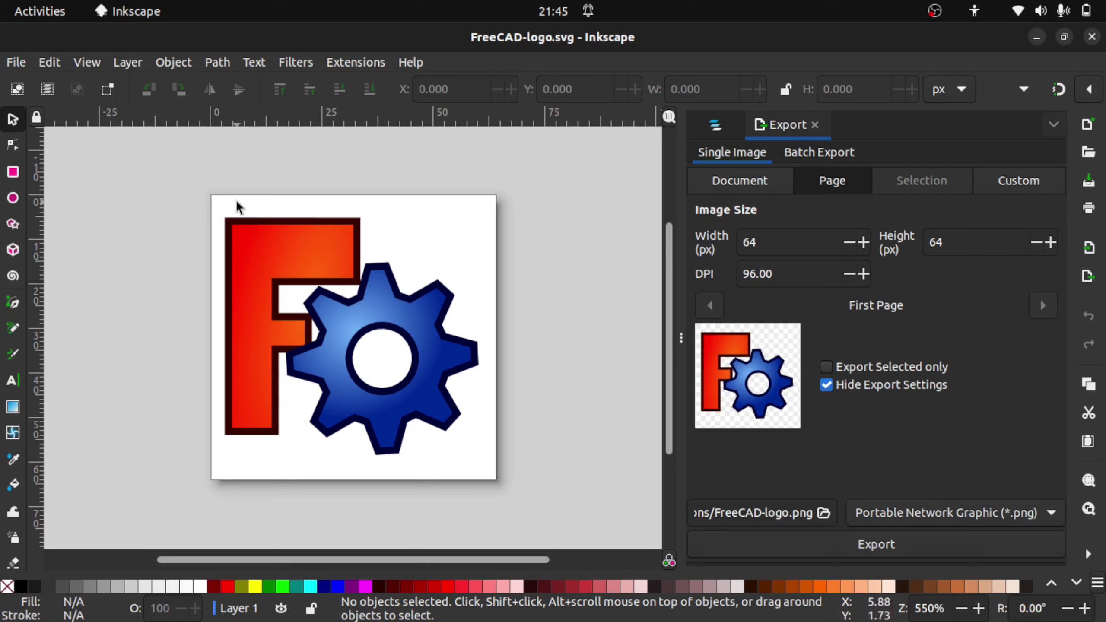
Disable "Origin at upper left with y-axis pointing down" in Inkscape's Interface preferences
left_click(48, 64)
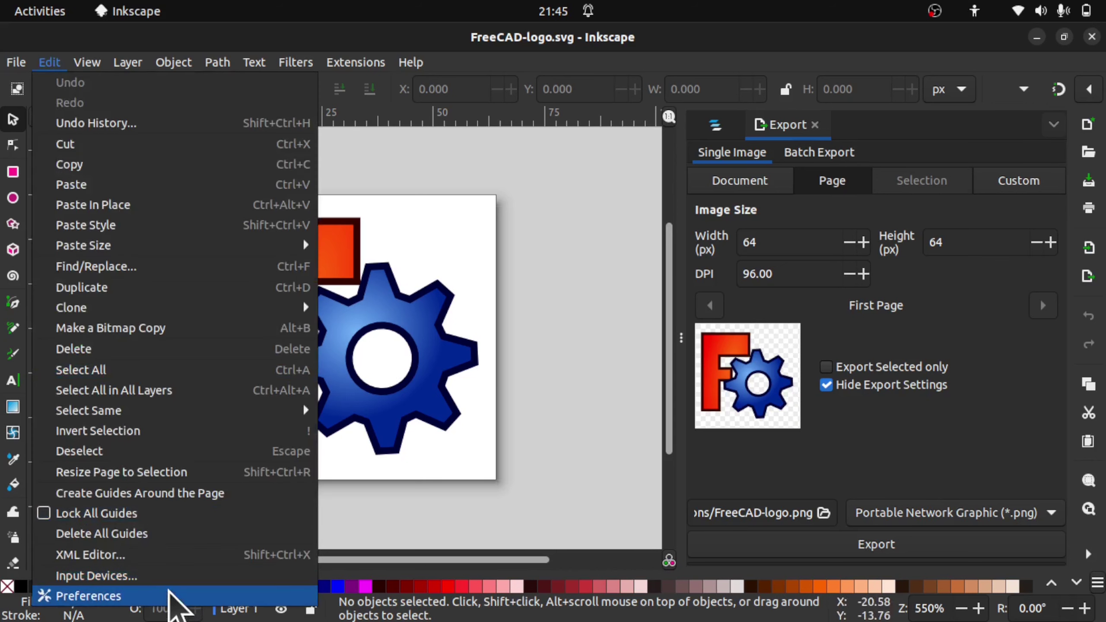
left_click(169, 594)
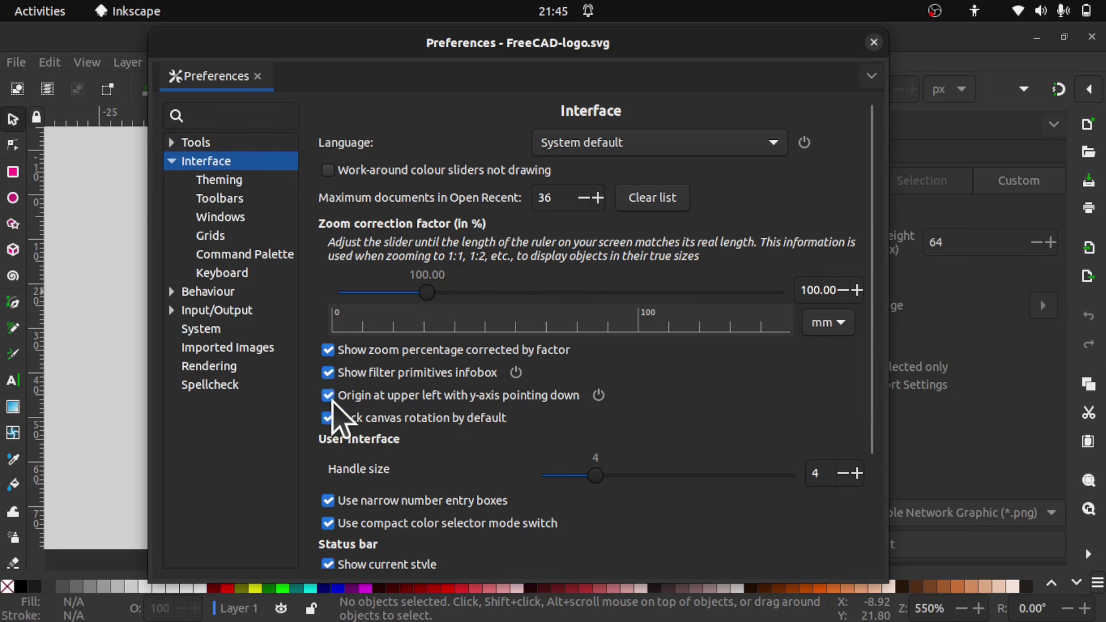
left_click(362, 400)
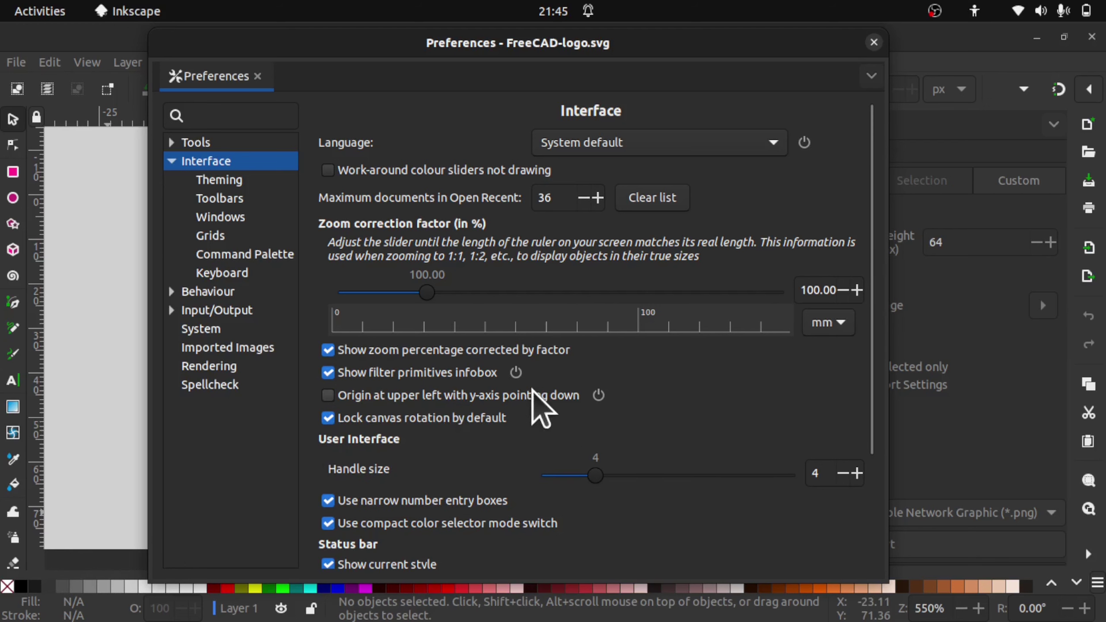
left_click(874, 43)
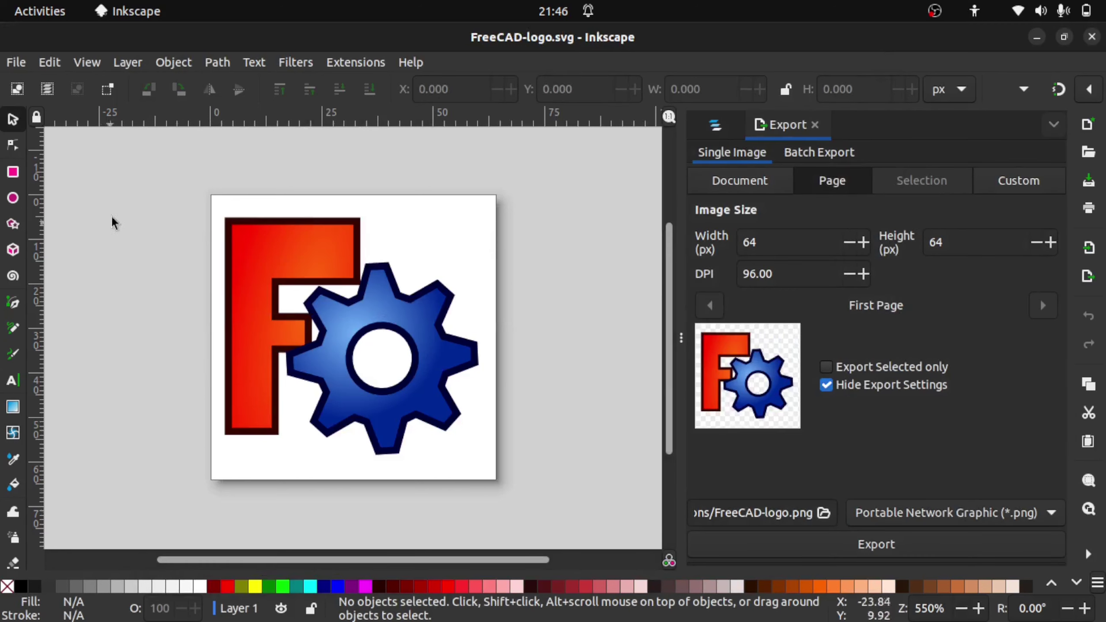
Move the whole logo over the page's upper-left corner, to about X -34.4 px and Y -30.6 px
left_click_drag(142, 182, 559, 508)
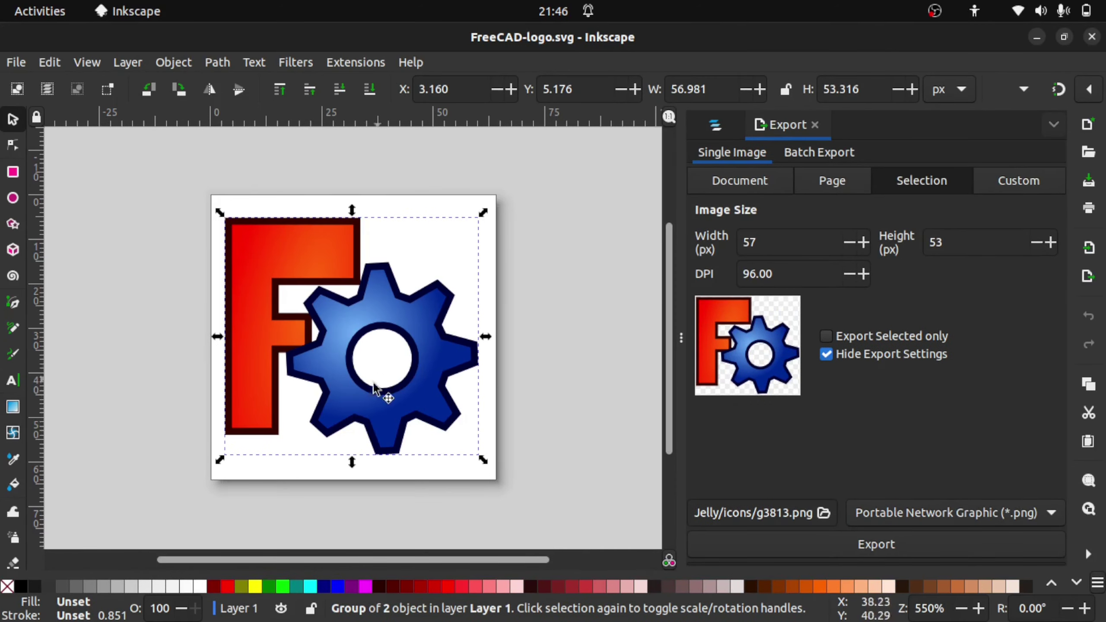
left_click_drag(343, 378, 176, 218)
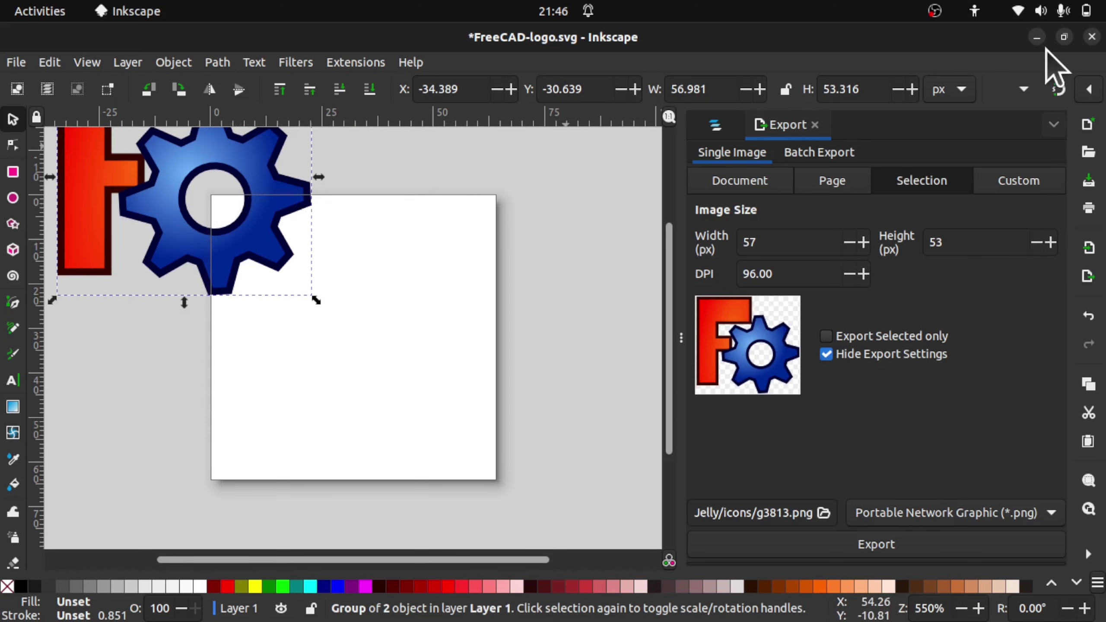
Minimize the logo's window and close "New document 1" without saving its changes
left_click(1037, 38)
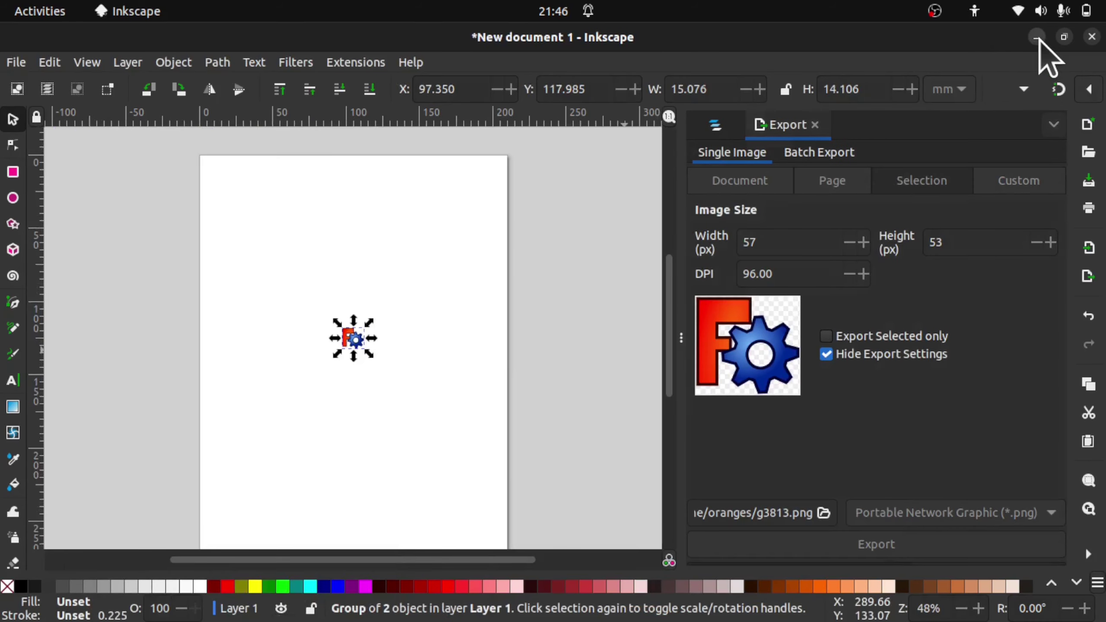
left_click(1092, 37)
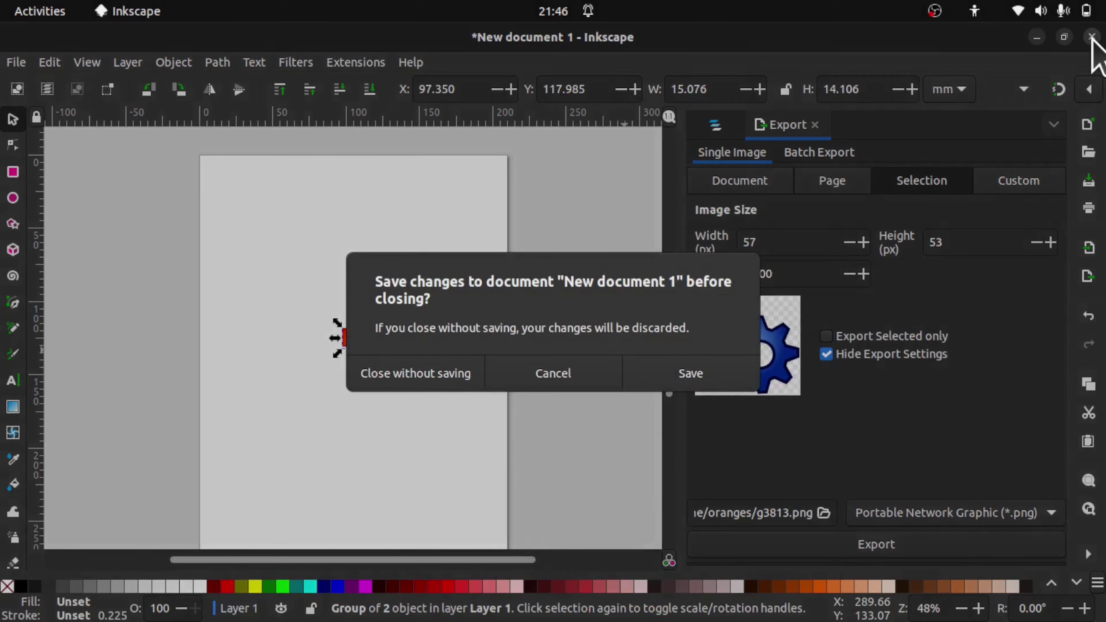
left_click(453, 377)
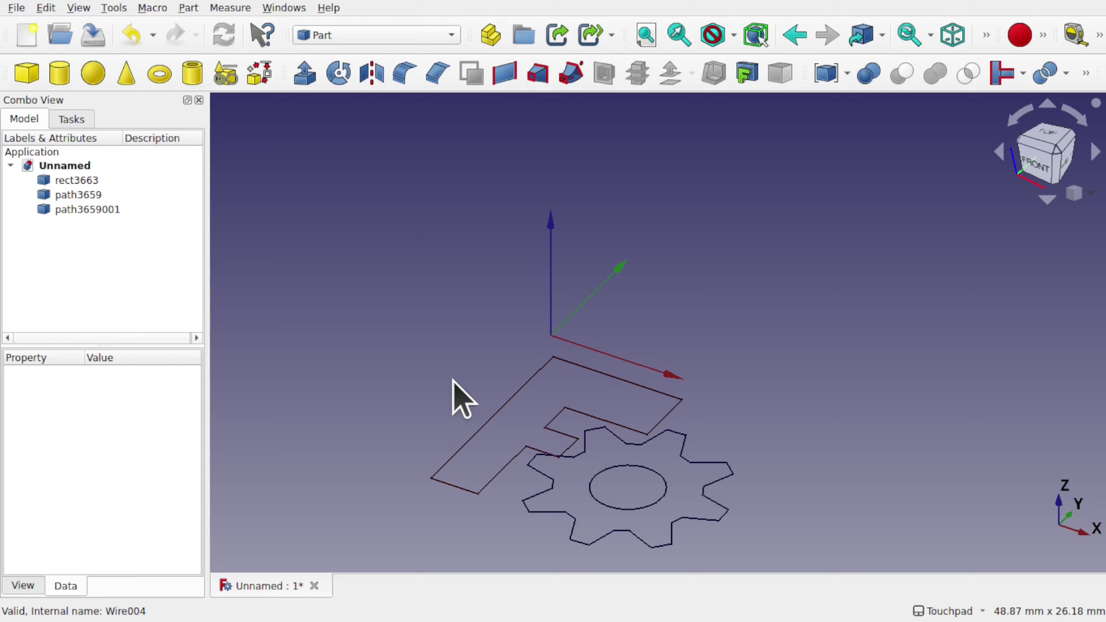
Switch to FreeCAD and identify which outline each of rect3663, path3659 and path3659001 represents
middle_click_drag(679, 363, 621, 287)
left_click(77, 196)
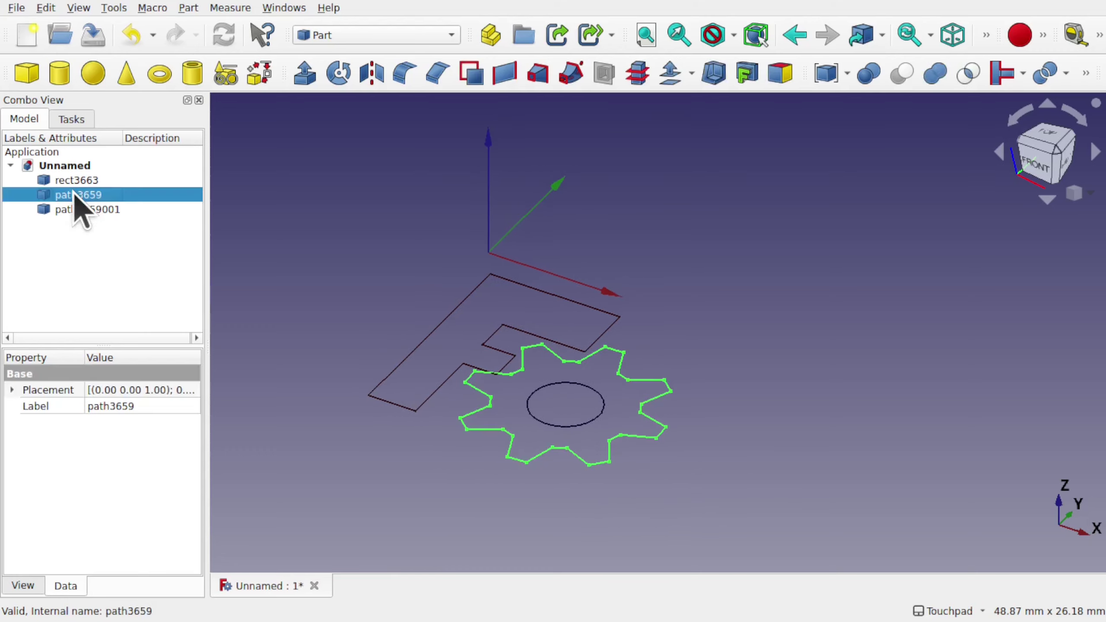
left_click(93, 209)
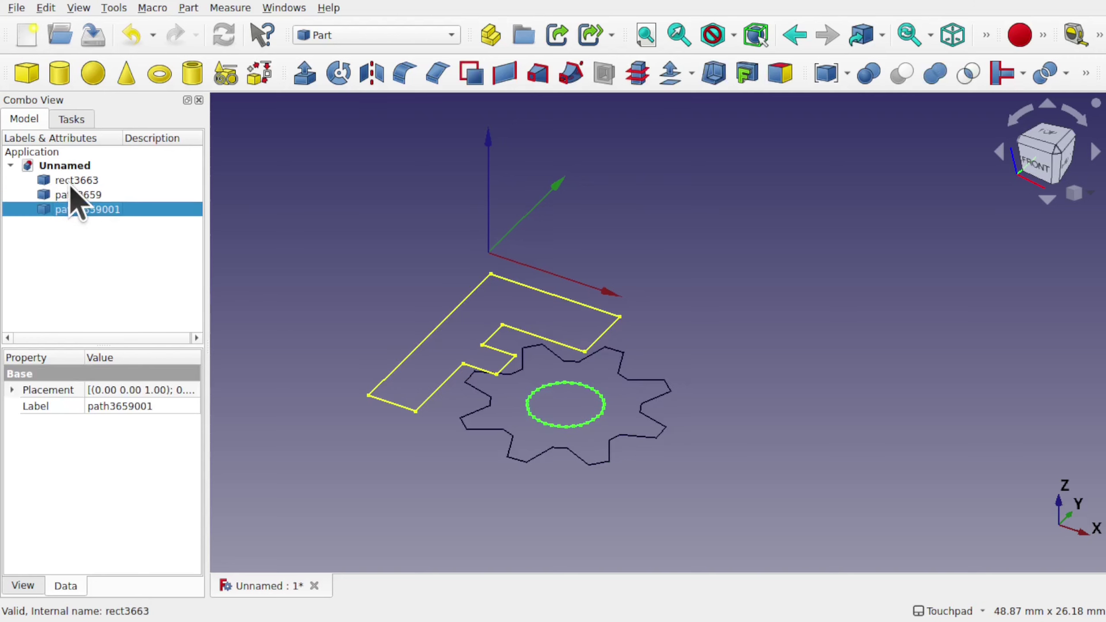
left_click(75, 180)
Examine where the Transform handles of the gear's hole outline, path3659001, are placed
left_click(83, 210)
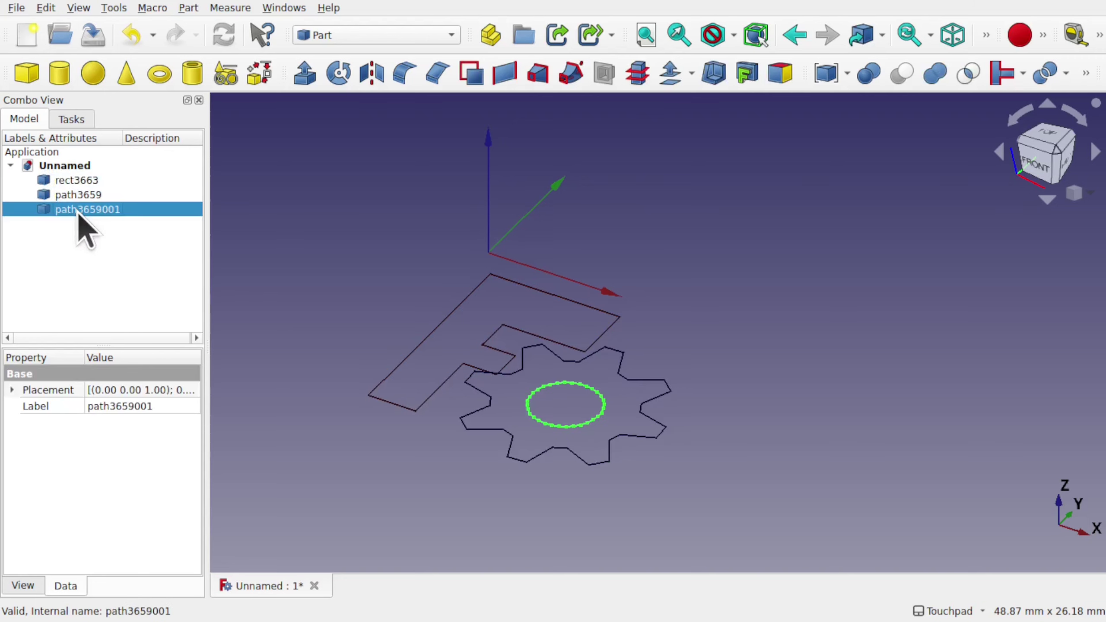
right_click(78, 211)
left_click(109, 218)
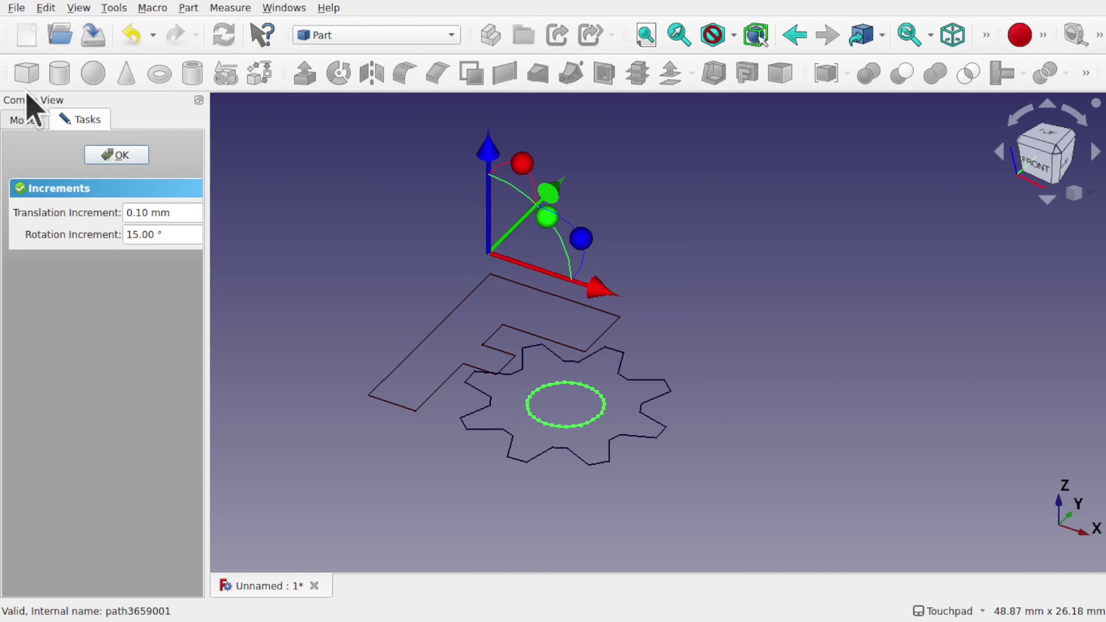
left_click(119, 156)
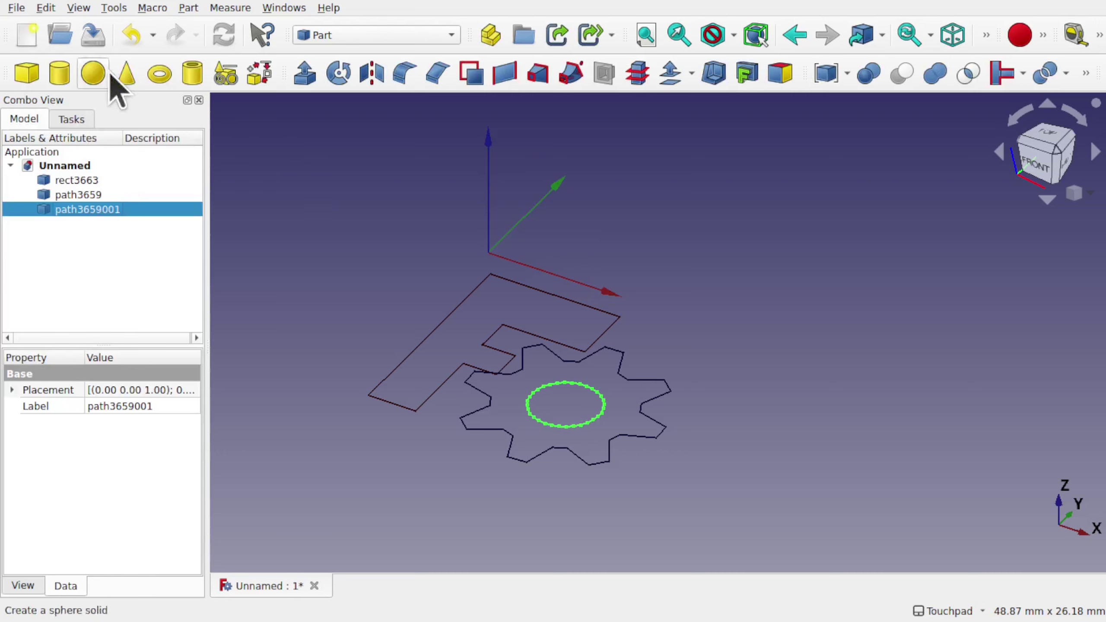
Combine the outlines rect3663, path3659 and path3659001 into one compound
left_click(83, 180)
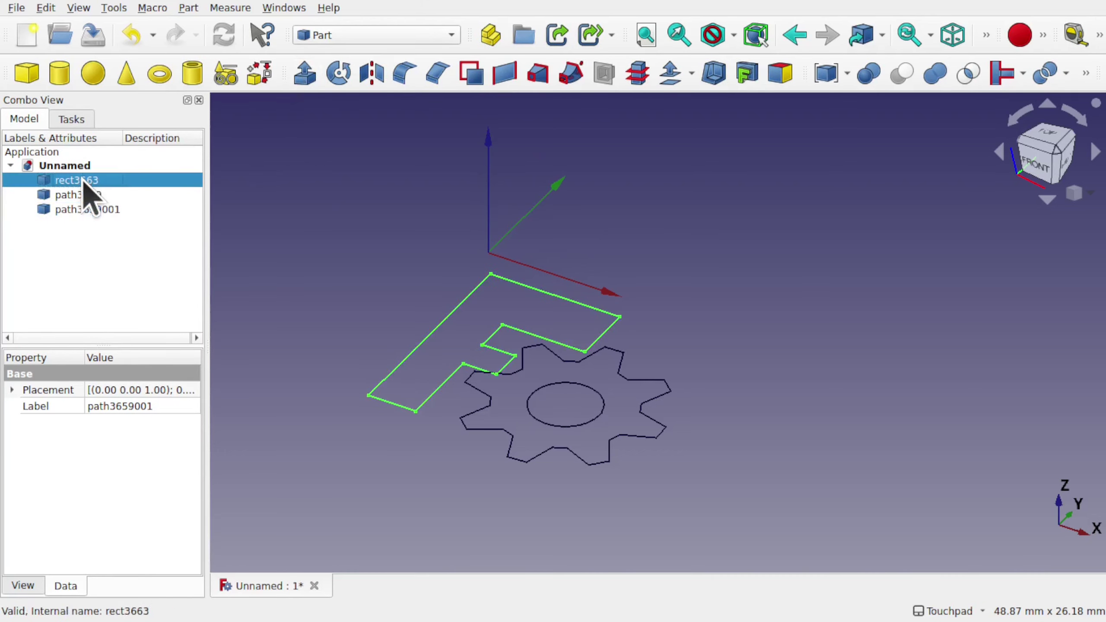
left_click(87, 209, "shift")
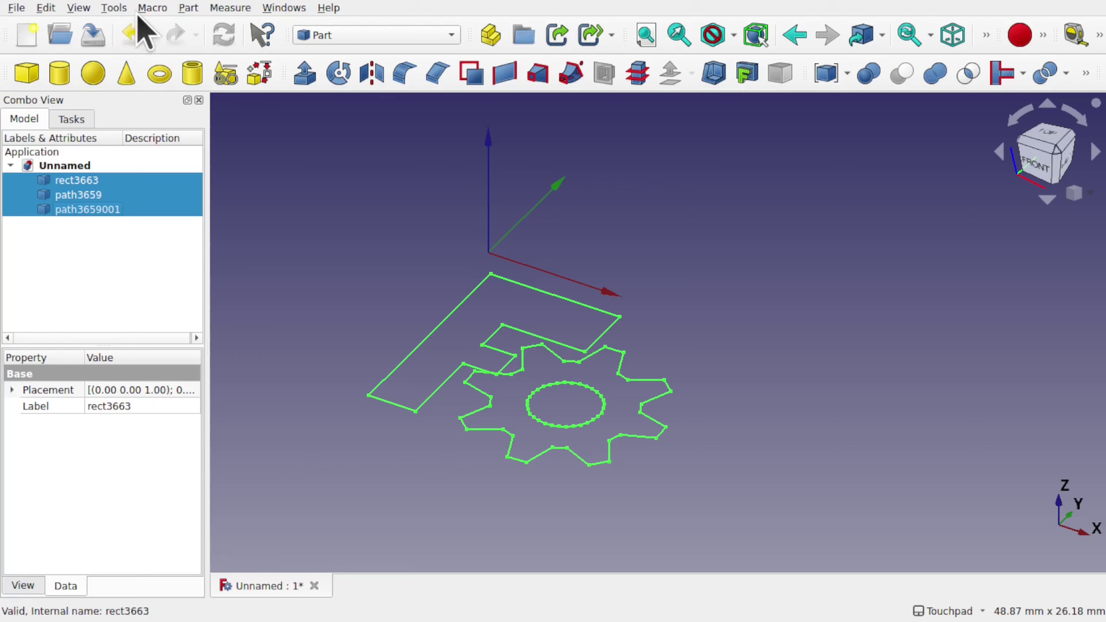
left_click(188, 8)
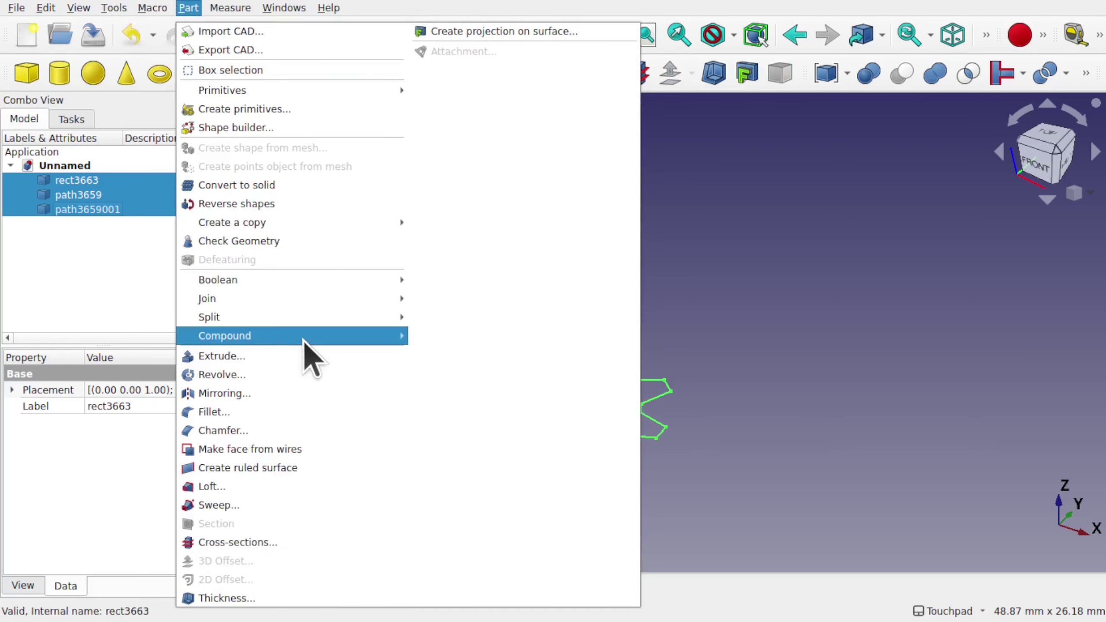
mouse_move(309, 337)
left_click(444, 334)
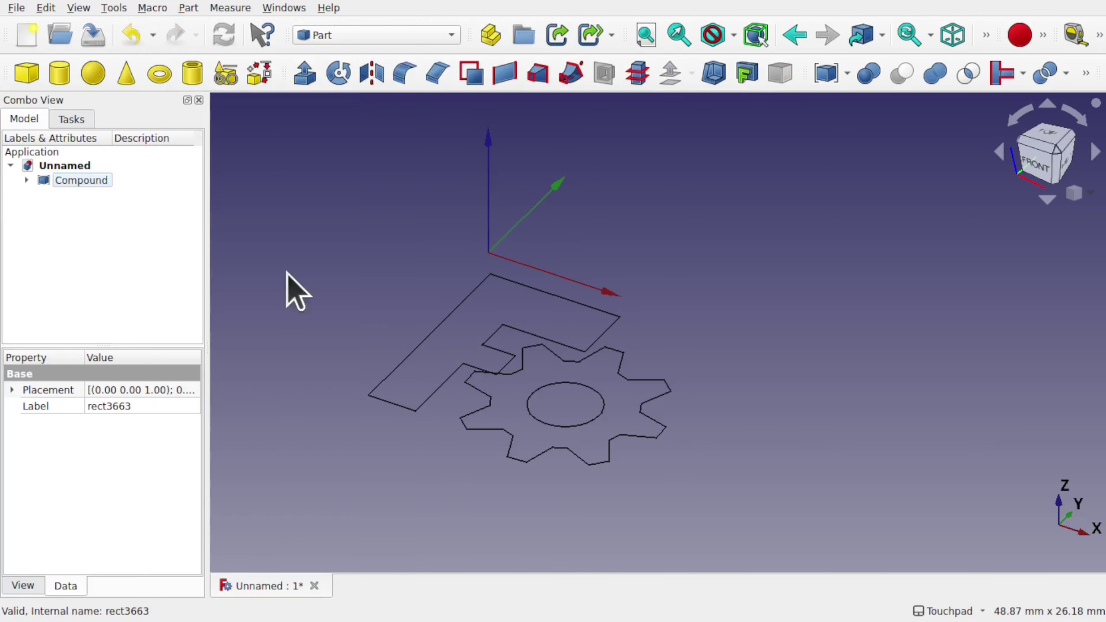
Check which geometry the new compound covers and which objects it contains in the model tree
left_click(89, 180)
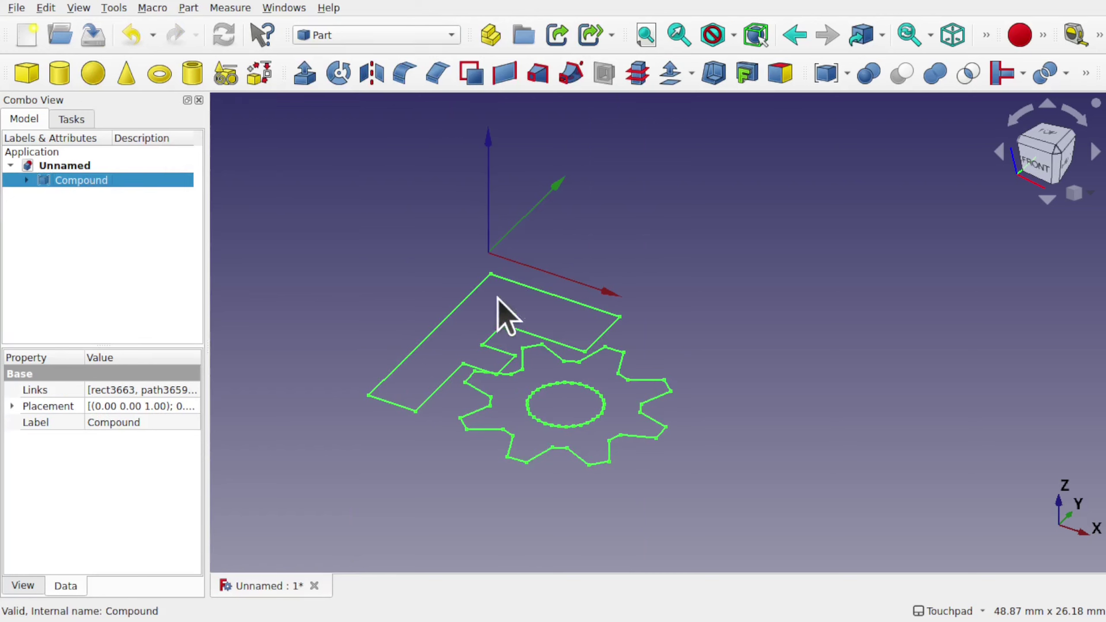
left_click(26, 180)
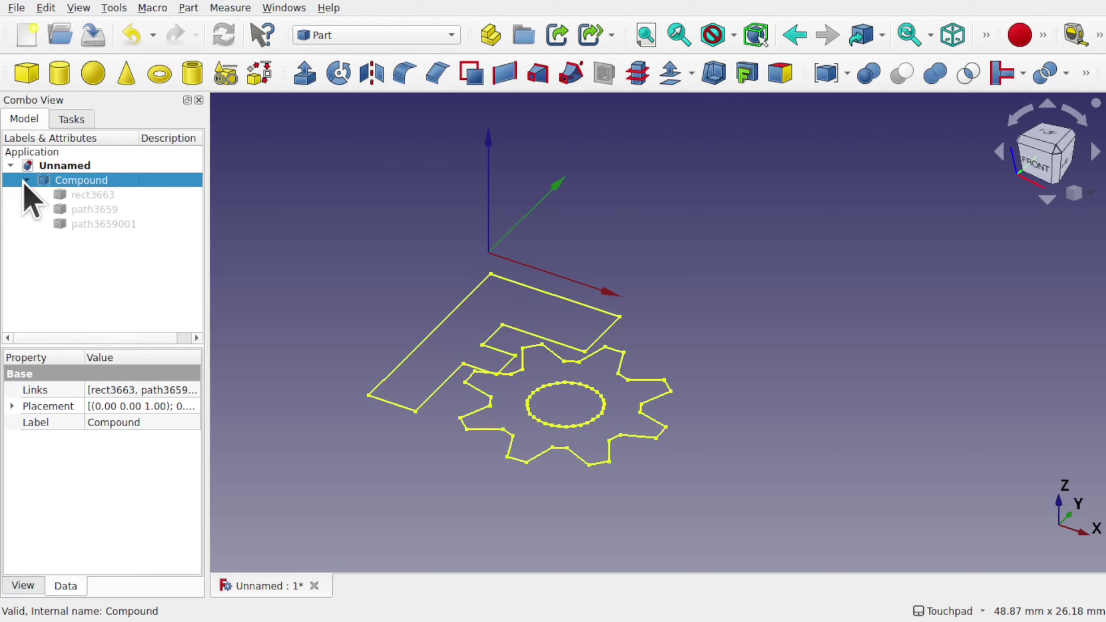
left_click(26, 180)
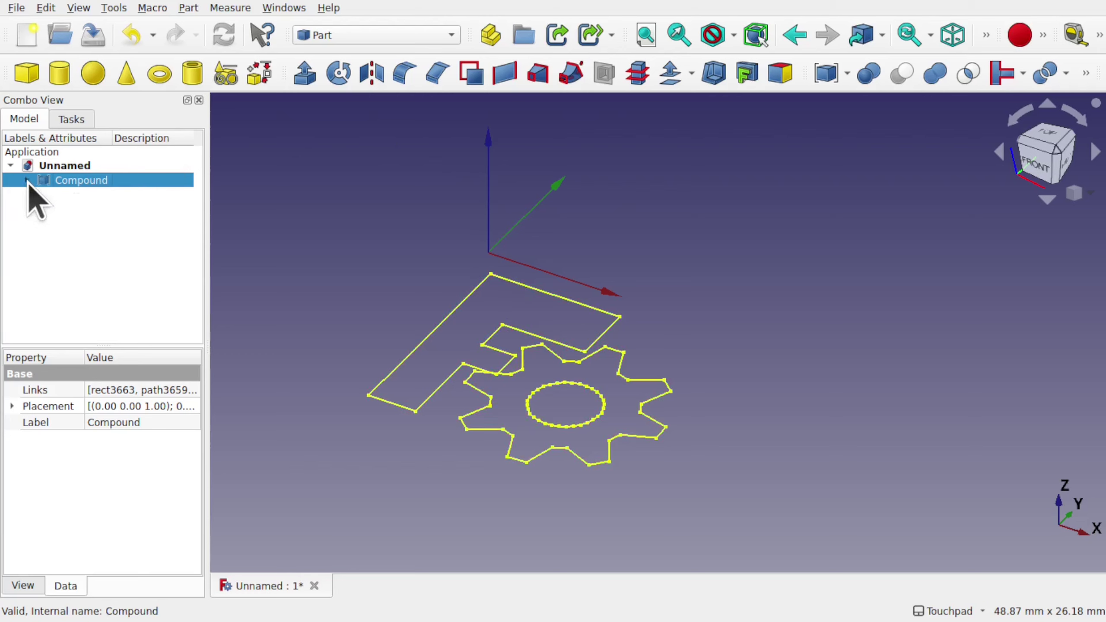
left_click(81, 180, "ctrl")
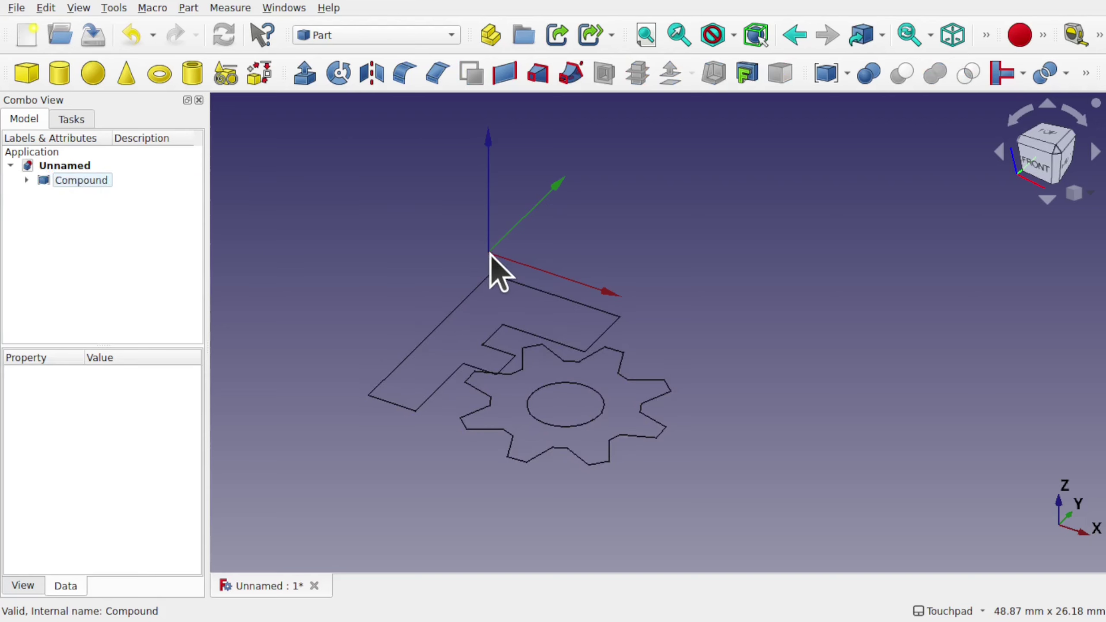
Switch to the Sketcher workbench and create a new sketch on the XY plane with a 0 mm offset
left_click(364, 34)
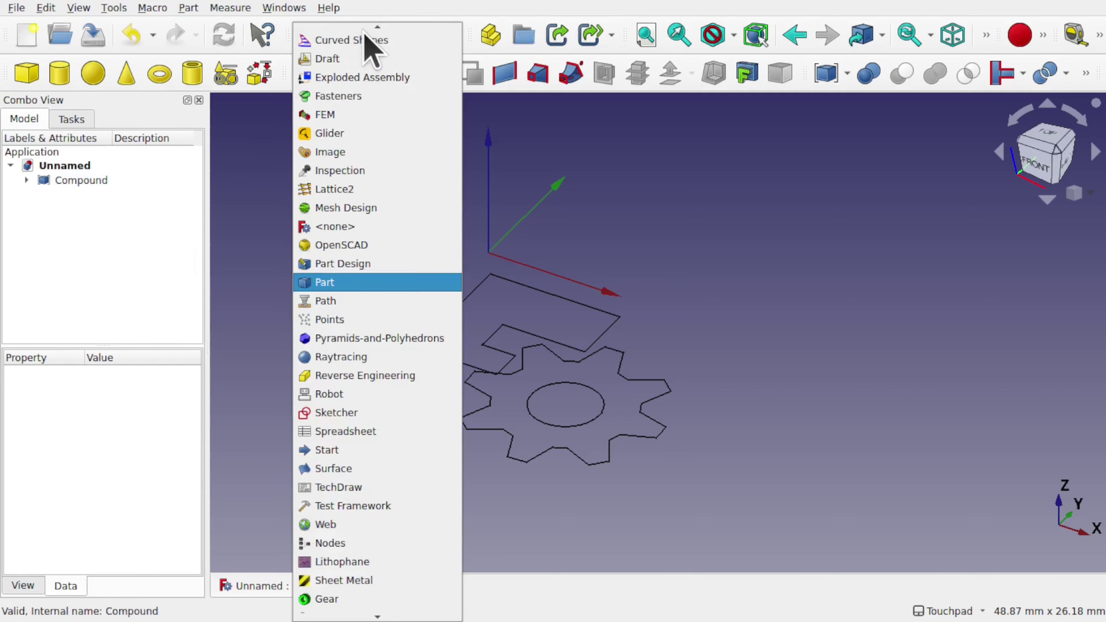
left_click(369, 413)
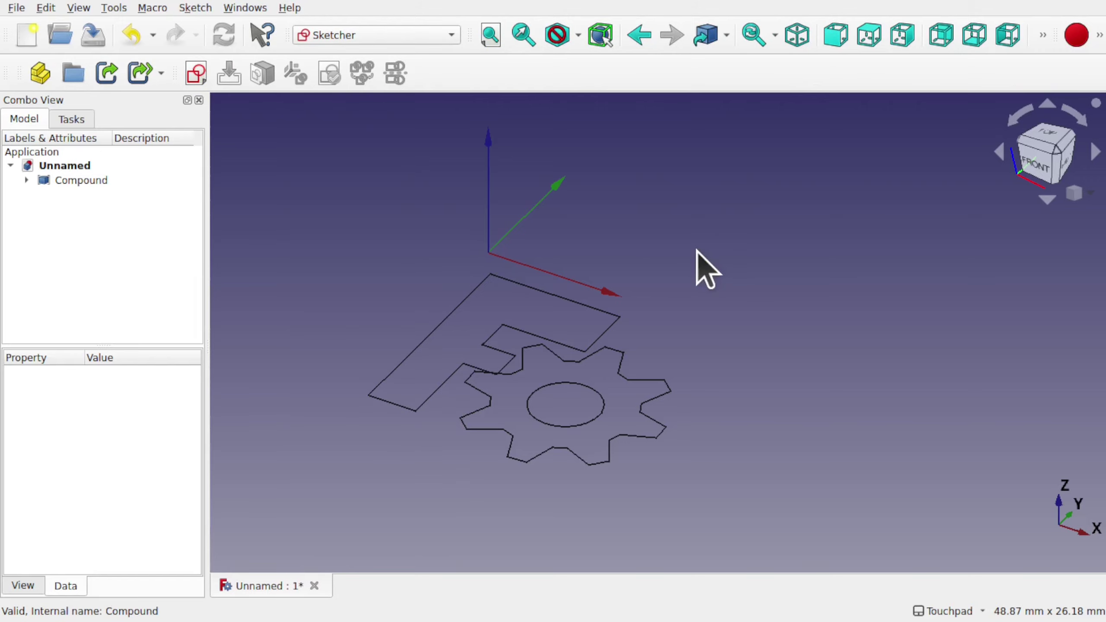
left_click(197, 73)
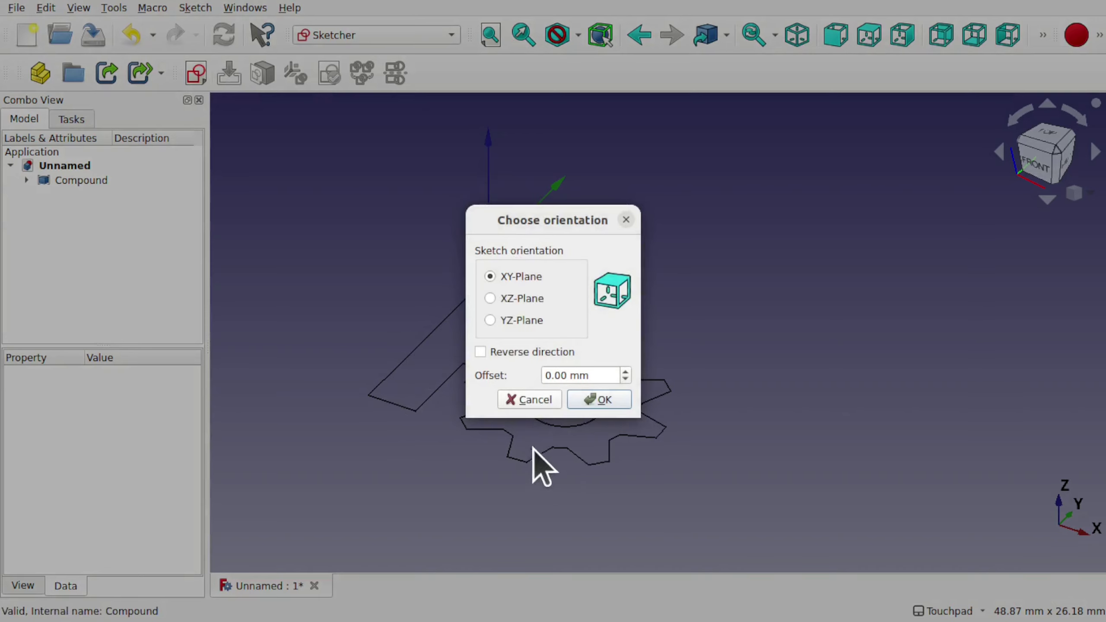
left_click(589, 401)
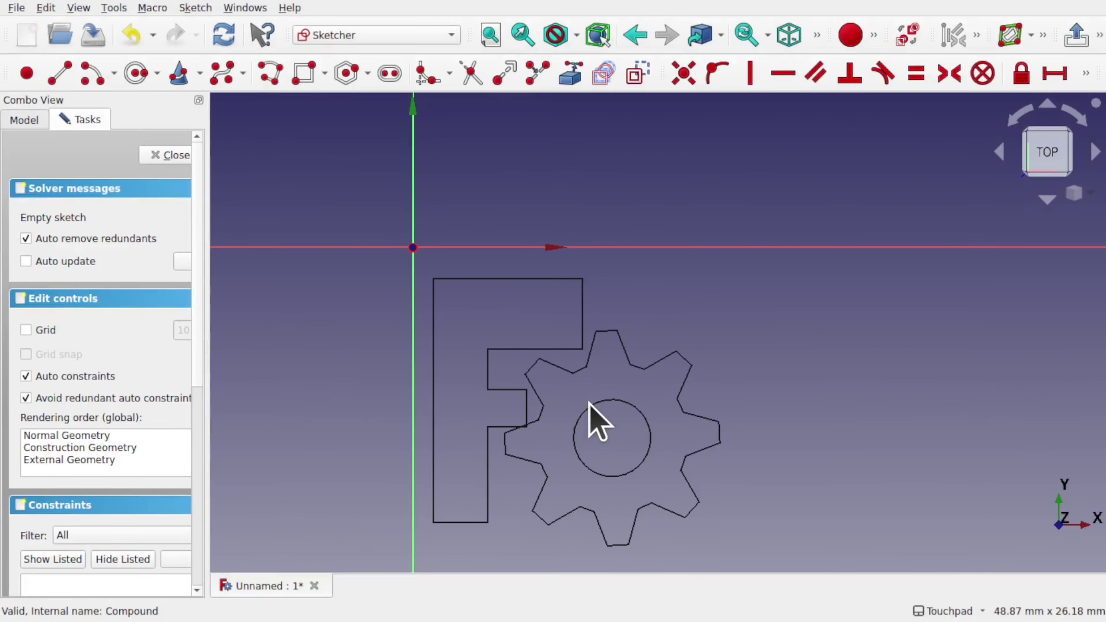
Place a single point above the F outline, at about X 7.3 mm and Y 4.5 mm
left_click(25, 81)
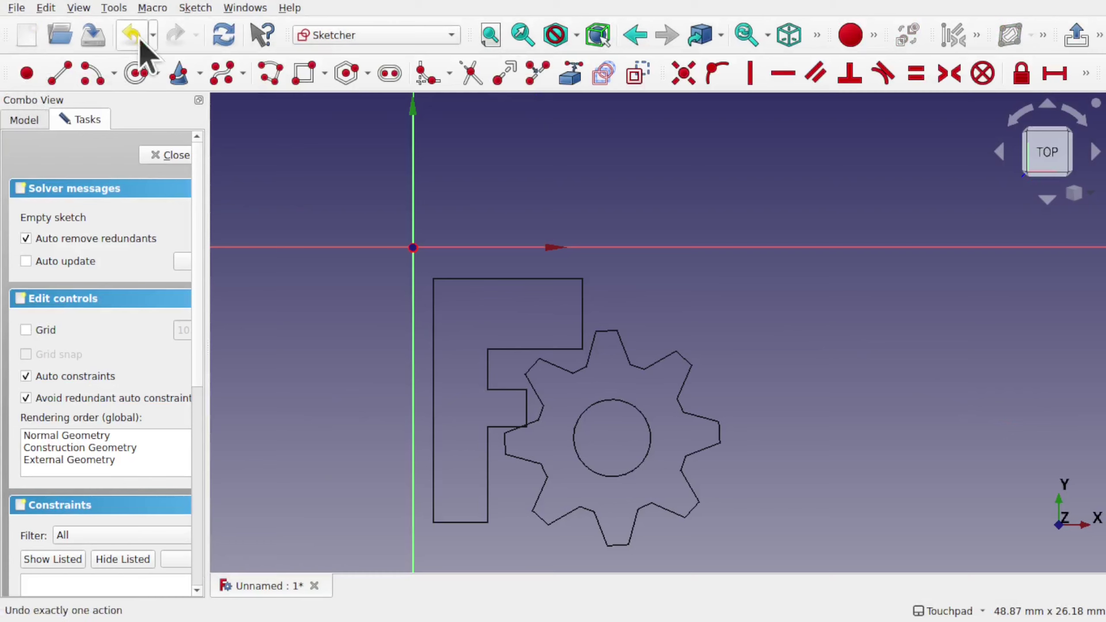
left_click(549, 165)
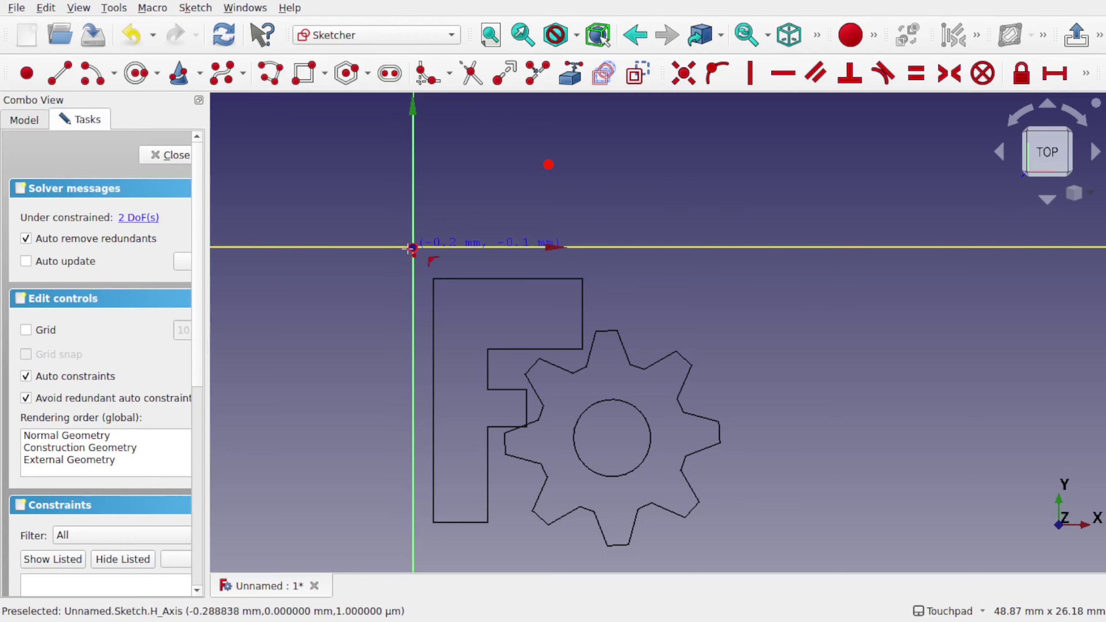
key("Escape")
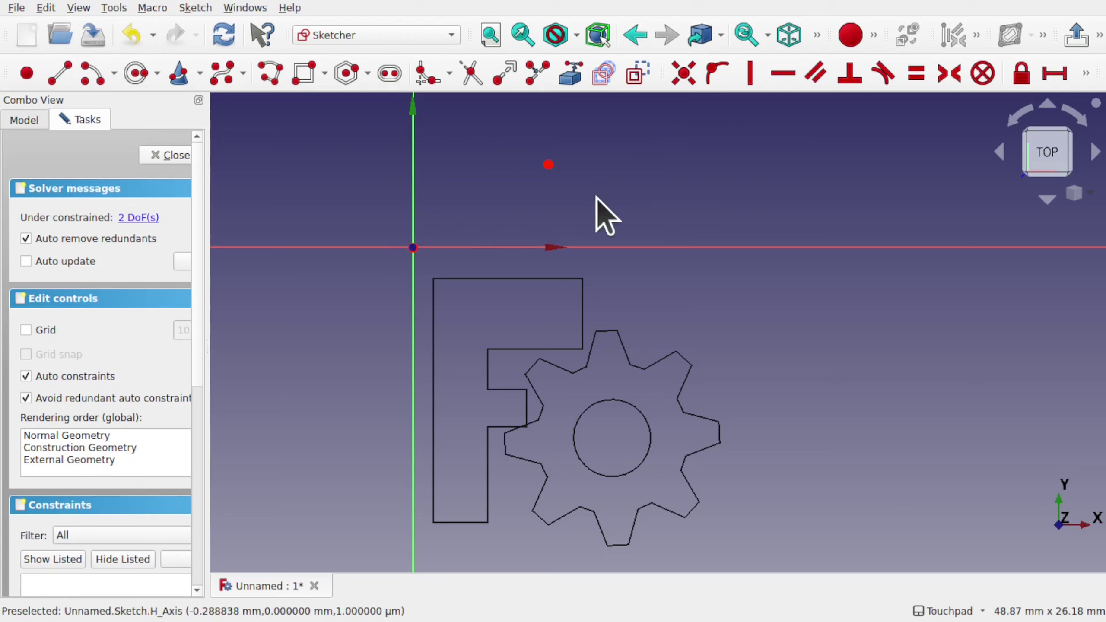
Constrain the sketch point coincident with the origin and close the sketch
left_click(548, 164)
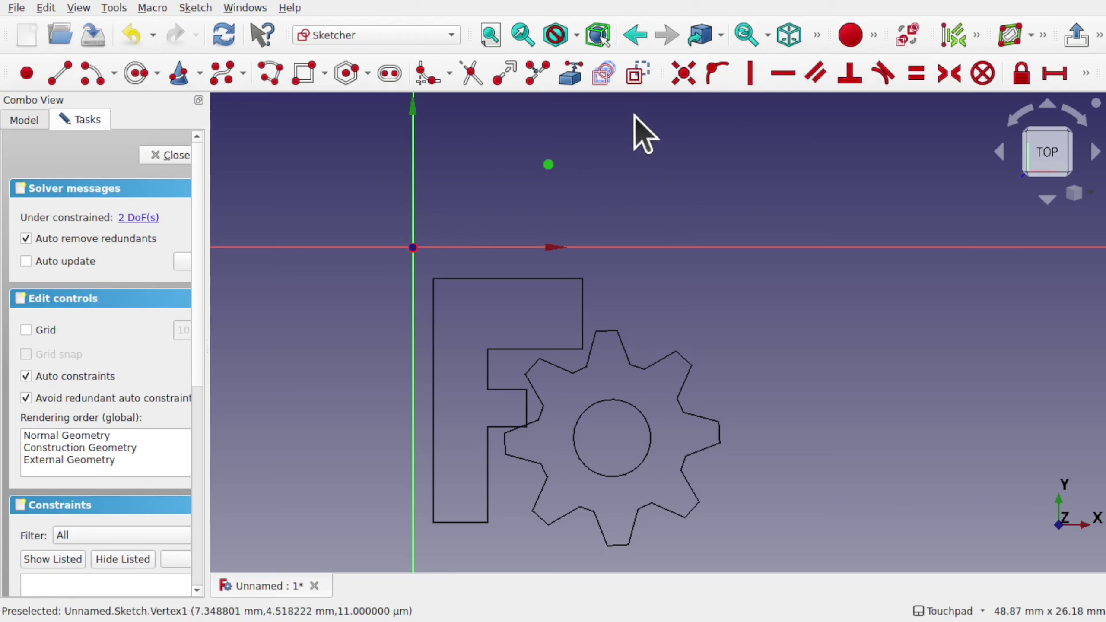
left_click(639, 76)
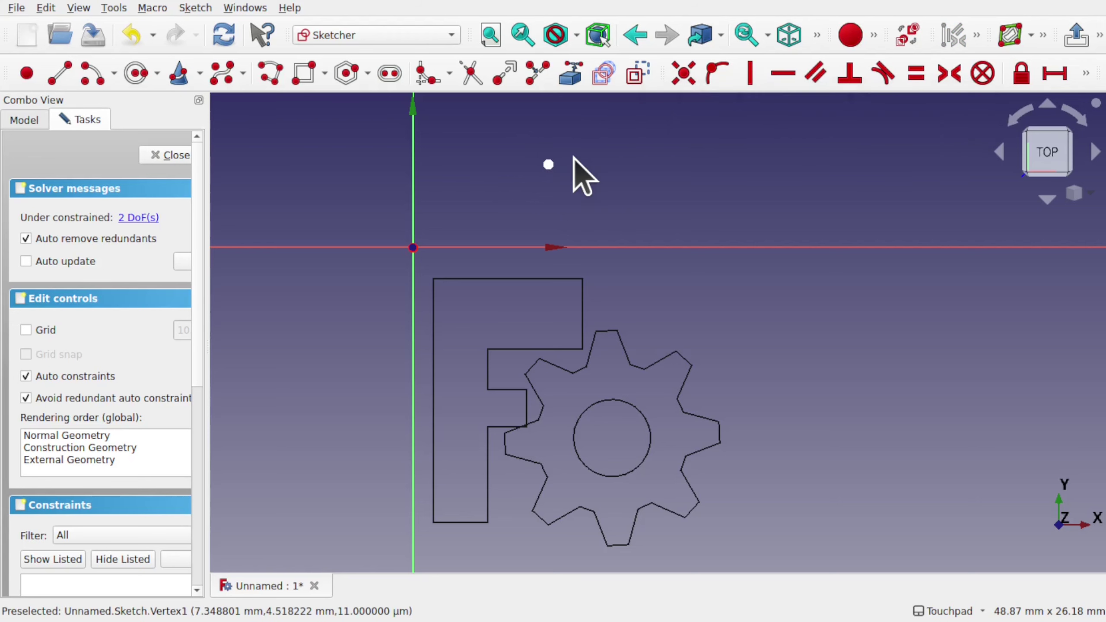
left_click(547, 164)
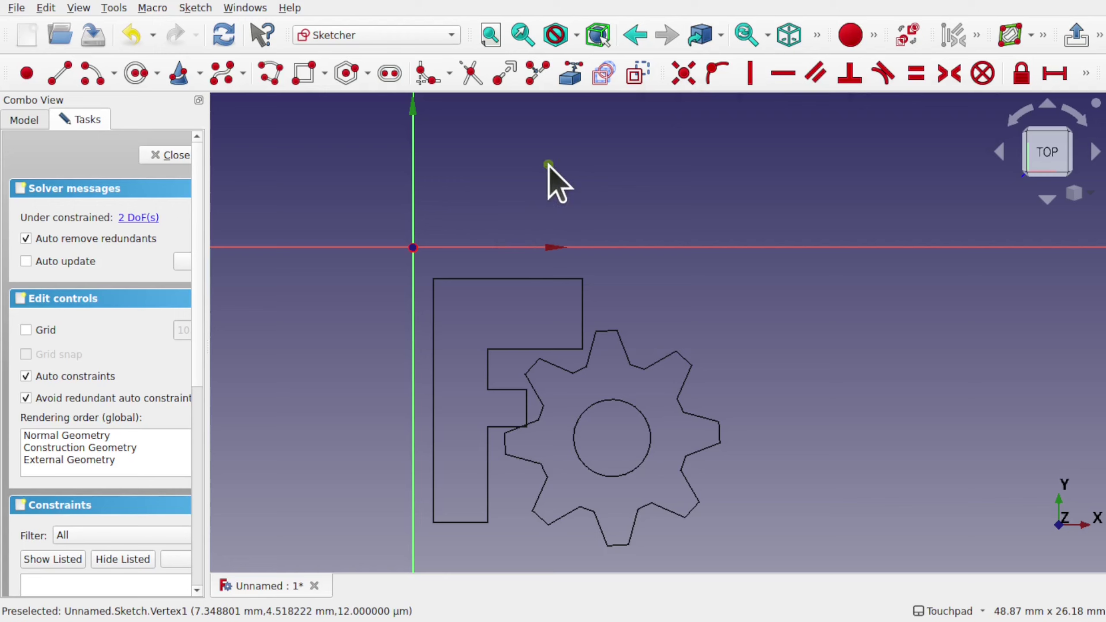
left_click(413, 248)
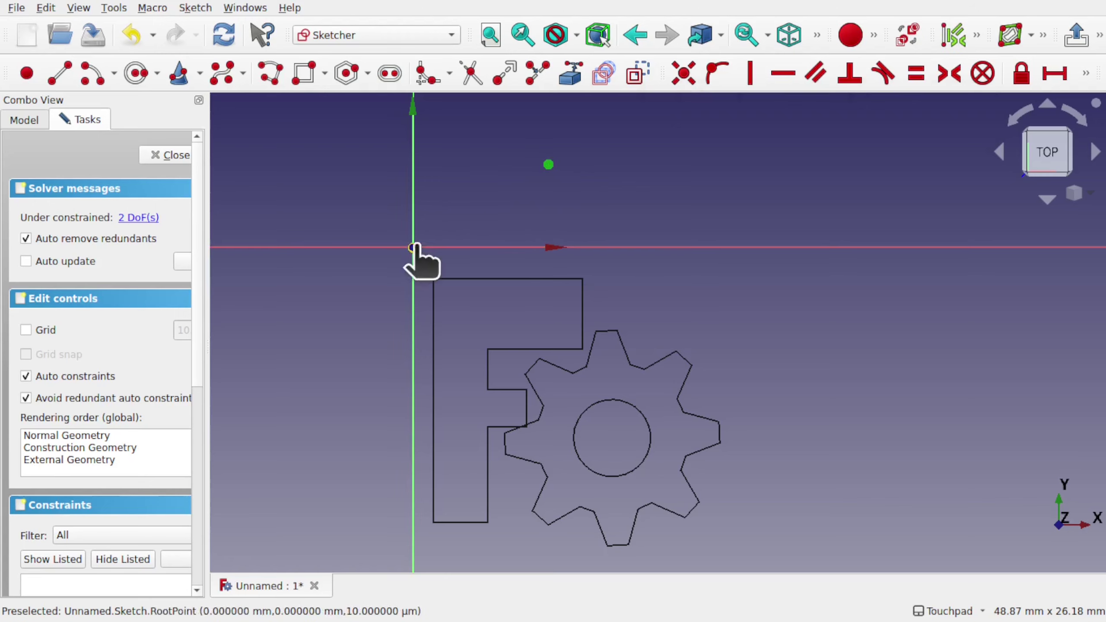
left_click(683, 85)
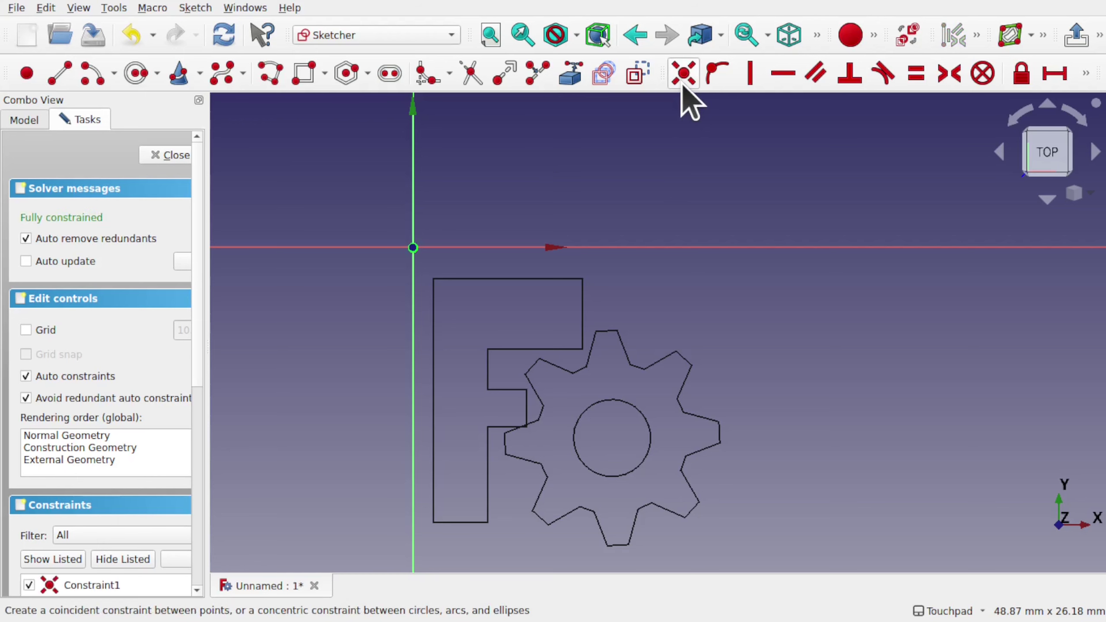
left_click(174, 156)
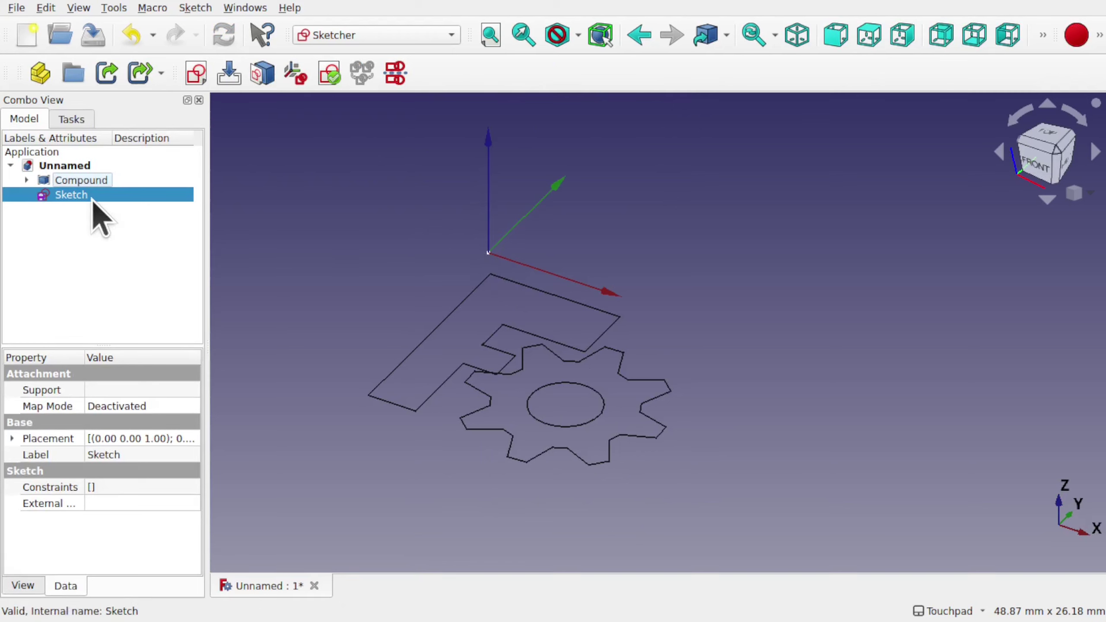
Set the sketch's point size to 8 in its view properties
left_click(22, 586)
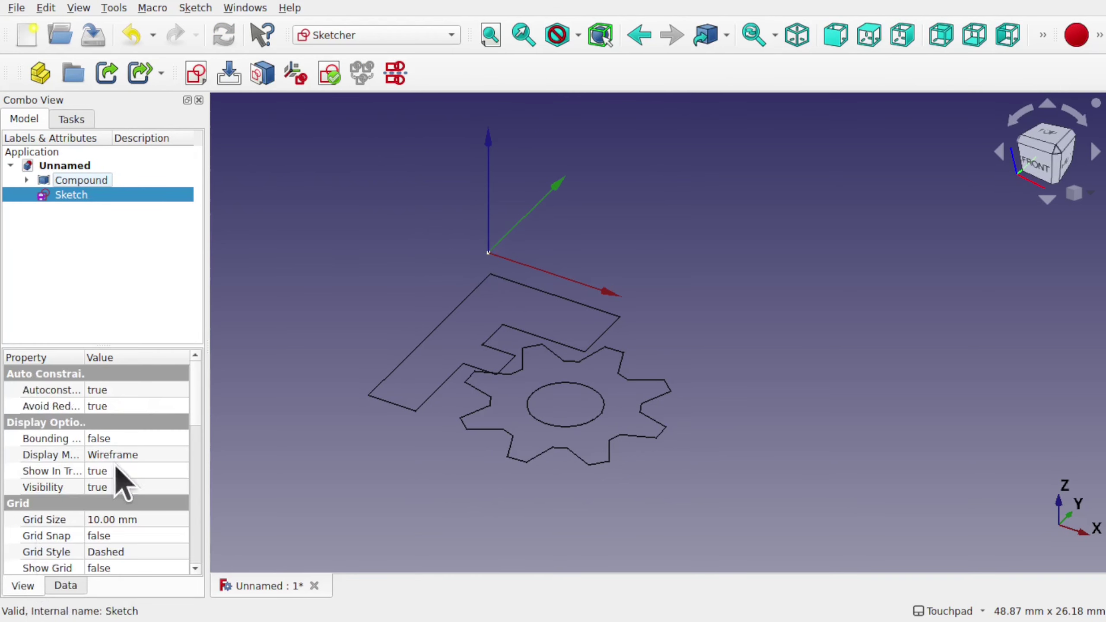
scroll(195, 466, "down", 3)
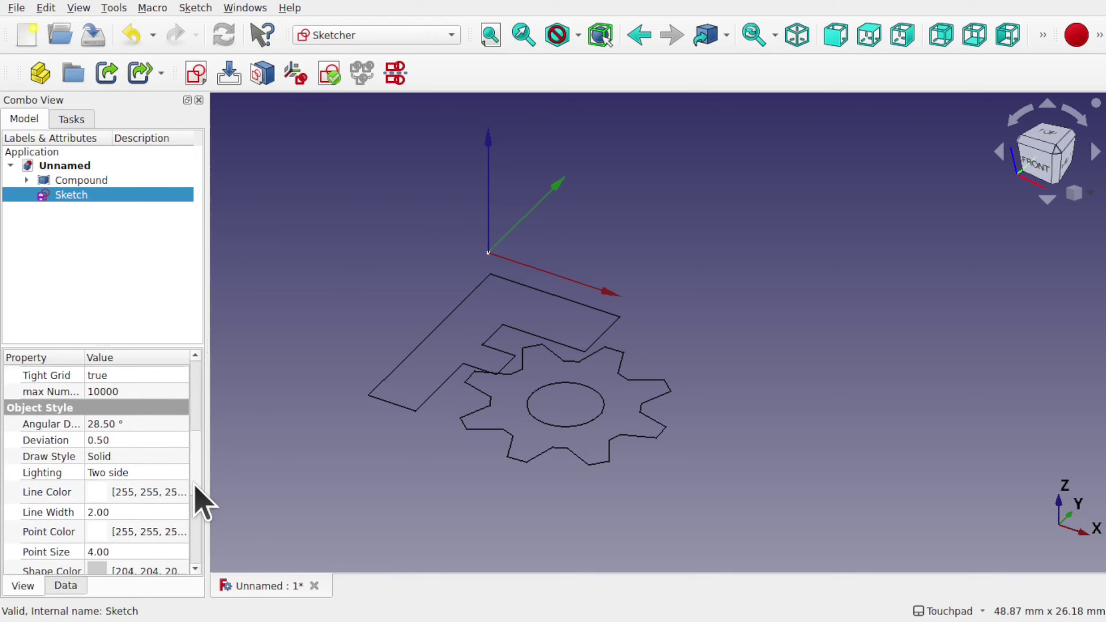
scroll(198, 506, "down", 1)
left_click(141, 531)
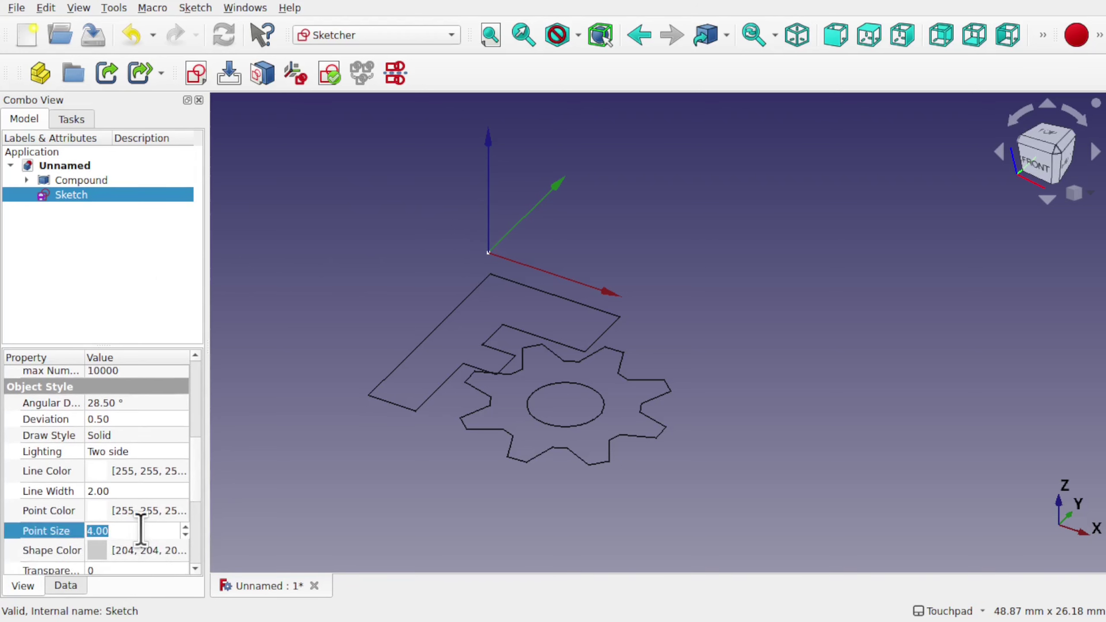
type("8")
key("Return")
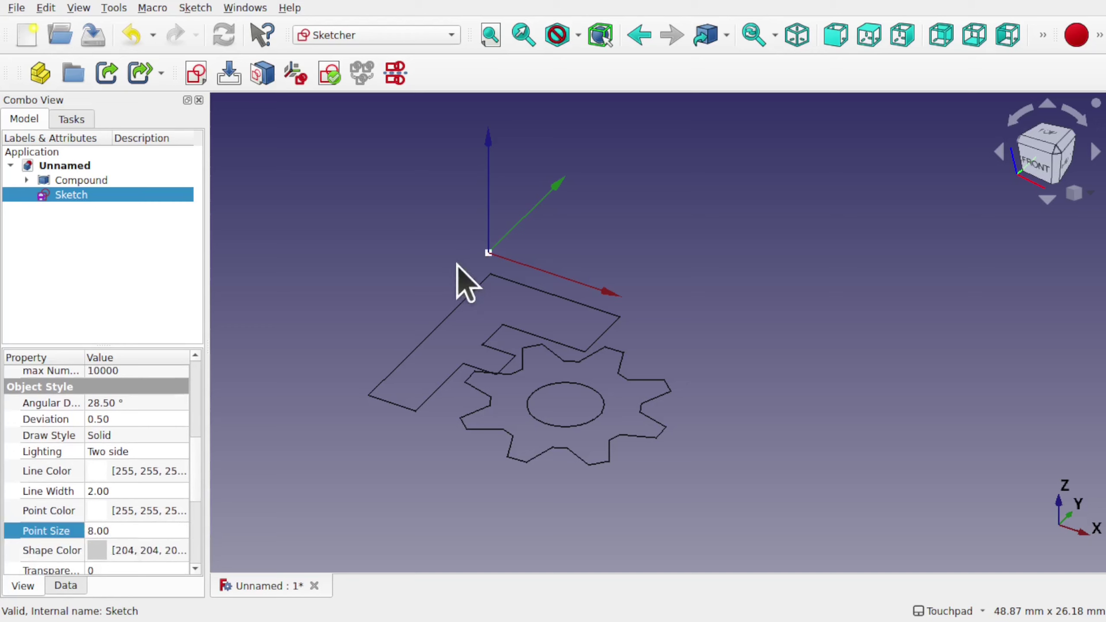
left_click(457, 279)
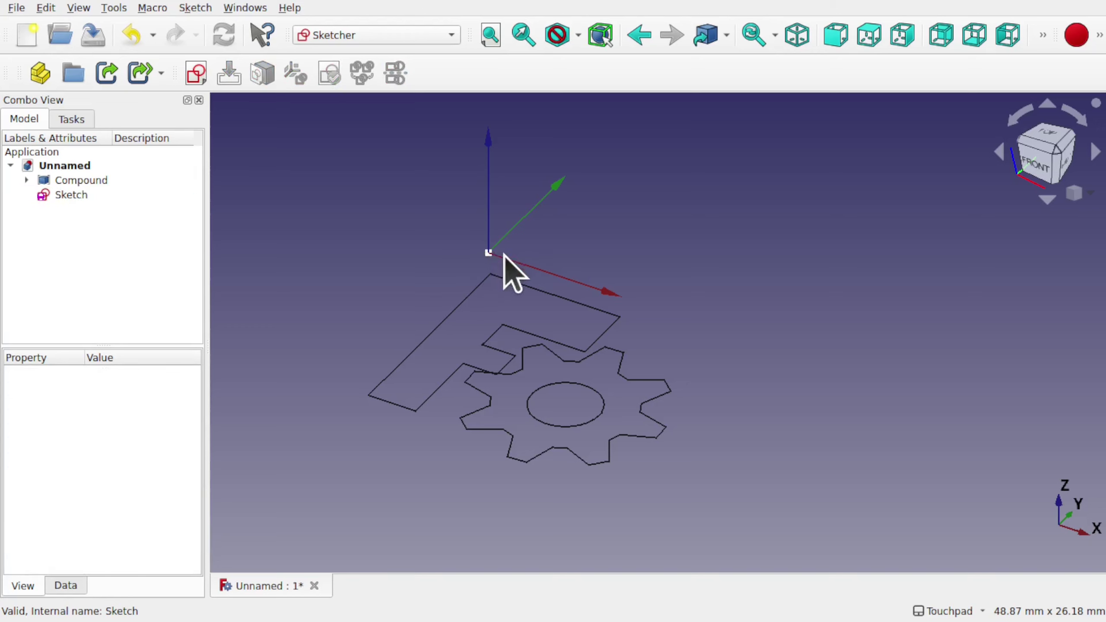
Switch to the Draft workbench and set the working plane to Top (XY)
left_click(362, 35)
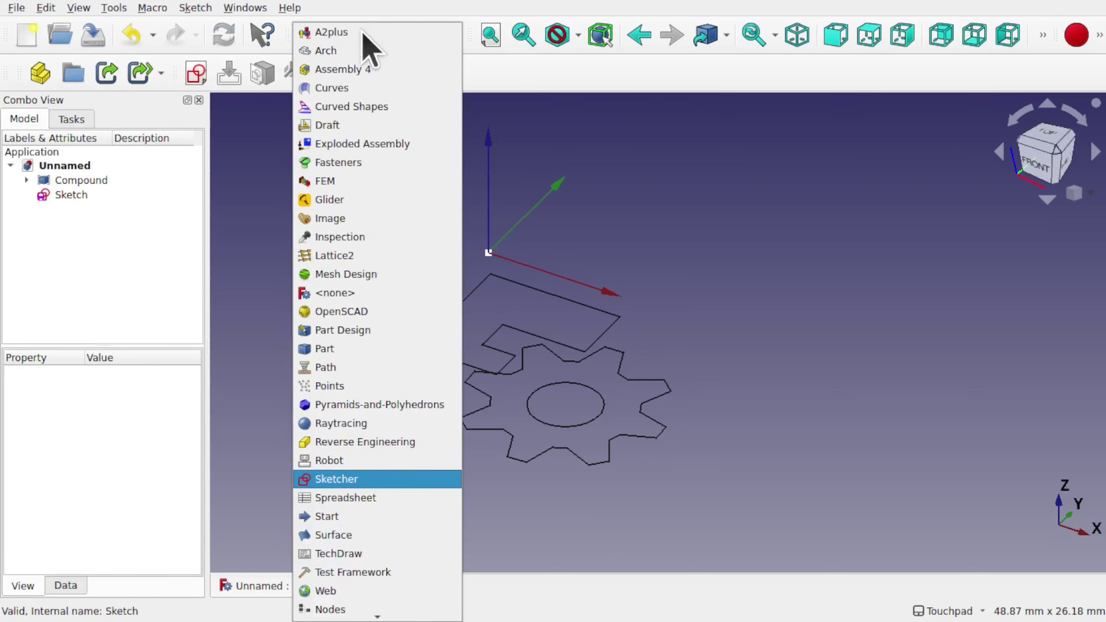
left_click(342, 125)
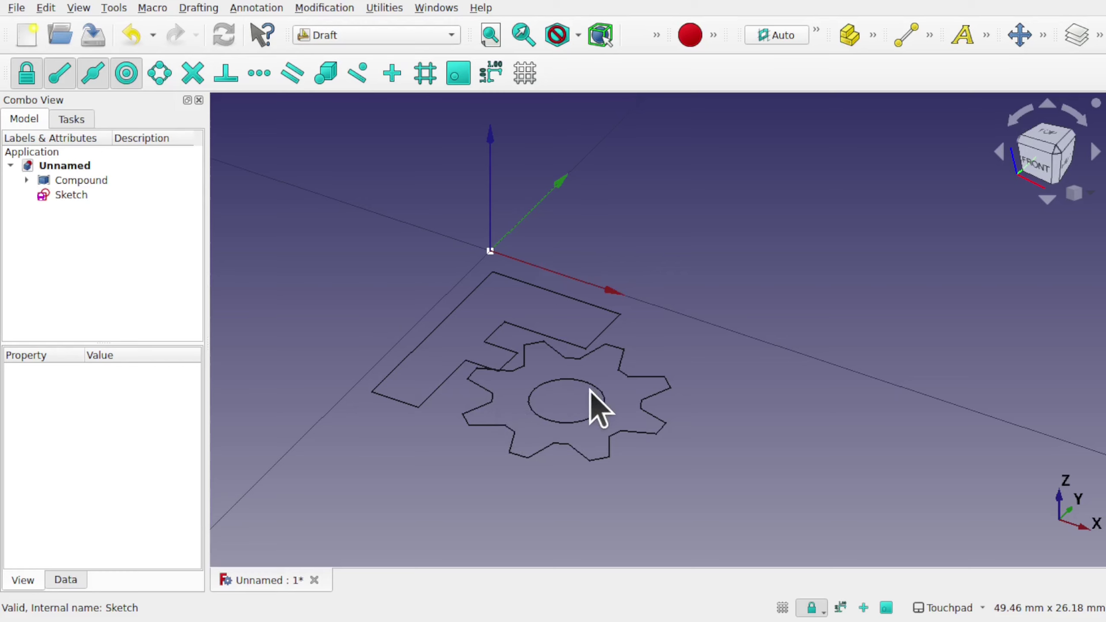
mouse_move(575, 407)
left_mouse_down("alt")
mouse_move(573, 323)
mouse_move(558, 363)
mouse_move(595, 400)
mouse_move(575, 415)
mouse_move(502, 341)
mouse_move(531, 333)
left_mouse_up("alt")
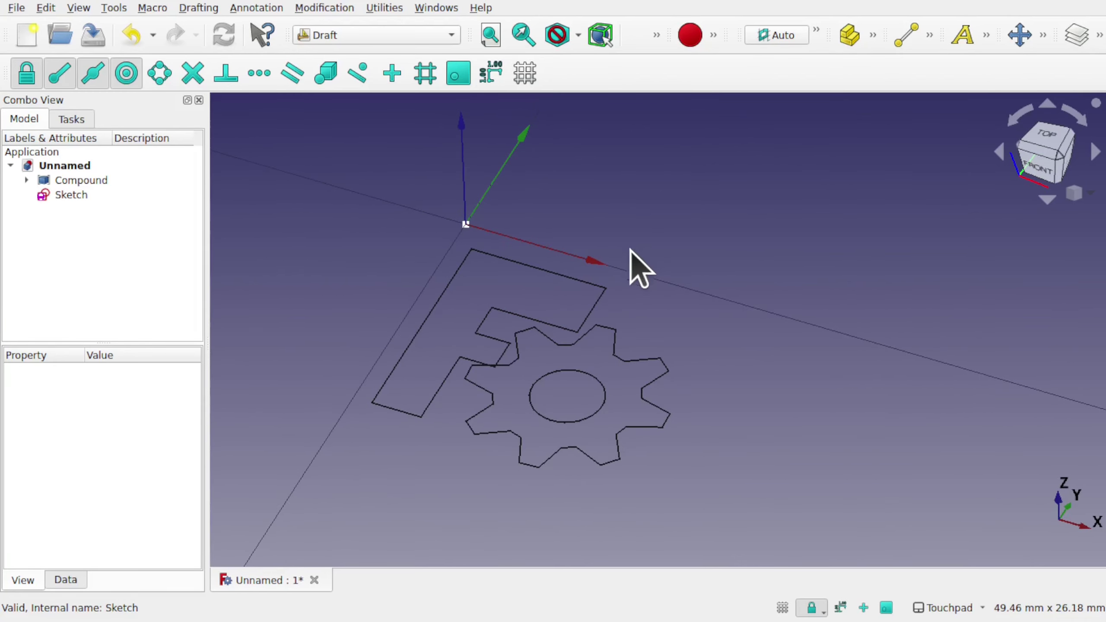
left_click(387, 9)
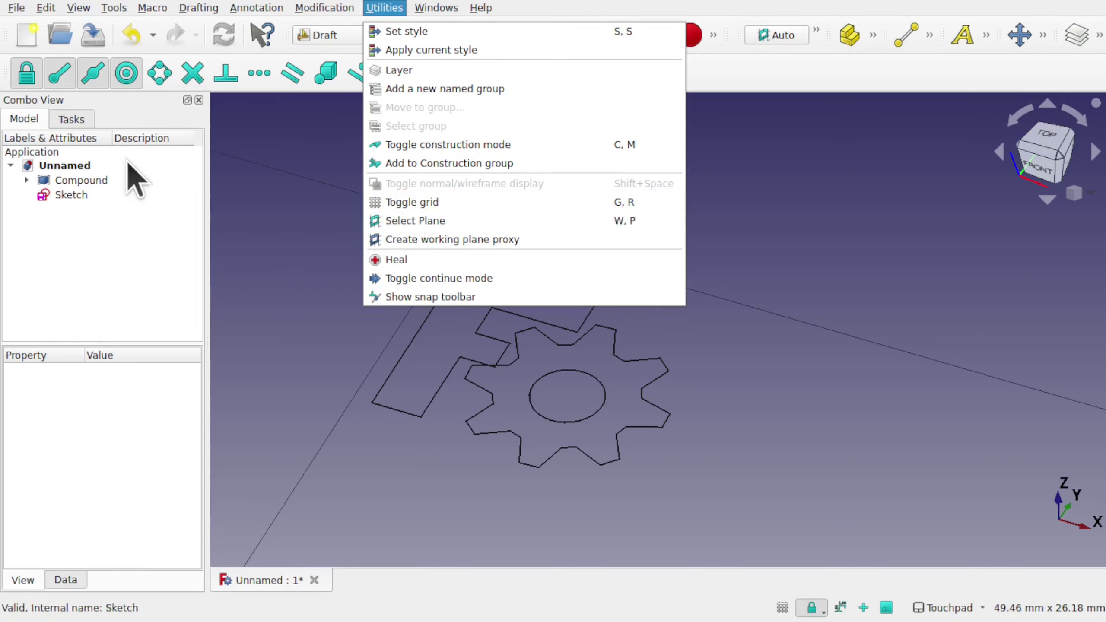
left_click(403, 227)
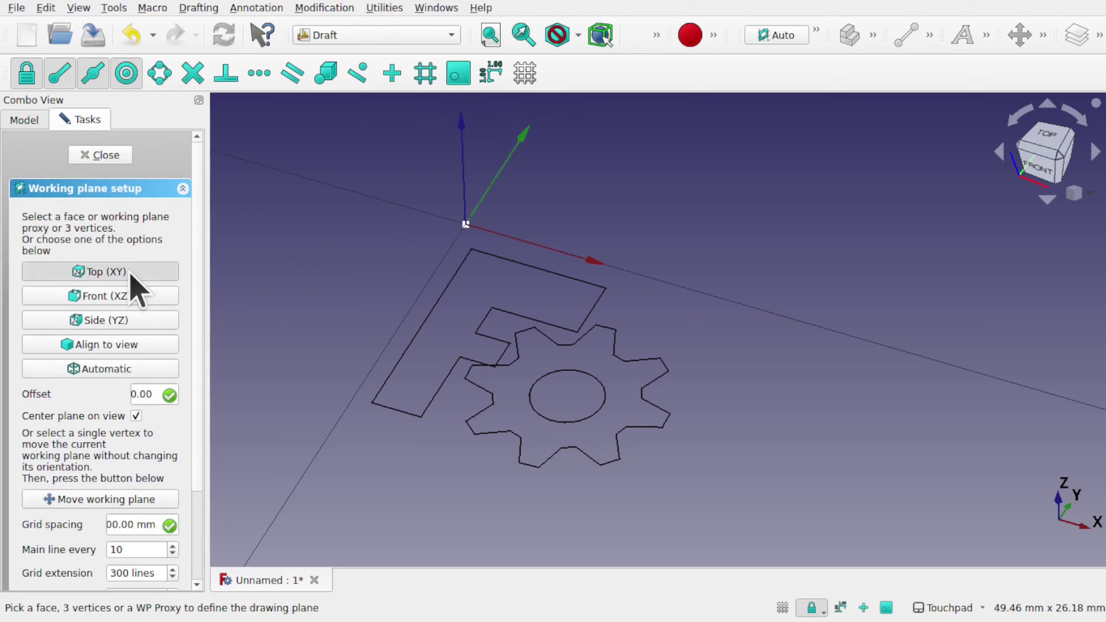
left_click(105, 272)
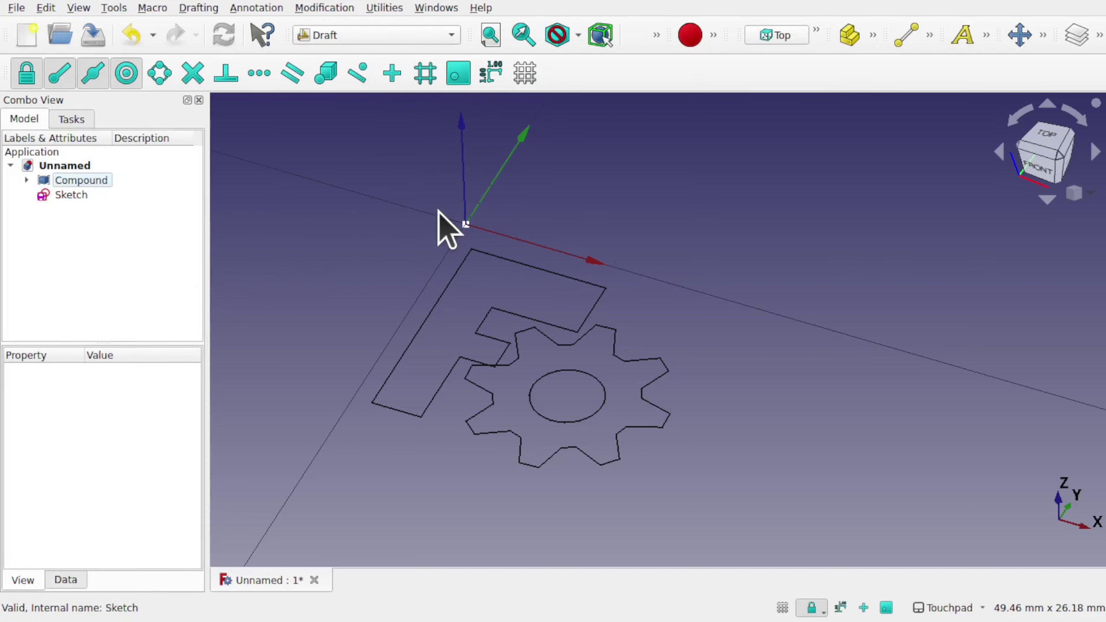
Turn Draft snapping off globally and switch it back on
mouse_move(437, 212)
middle_mouse_down("alt")
mouse_move(543, 284)
mouse_move(630, 190)
mouse_move(494, 284)
mouse_move(506, 296)
middle_mouse_up("alt")
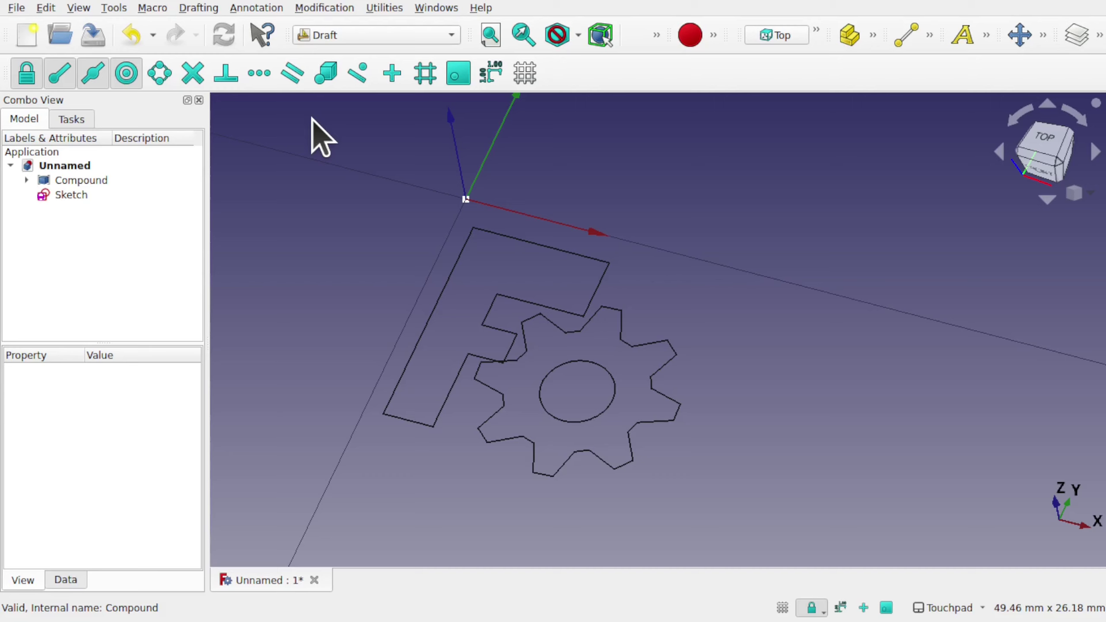
left_click(27, 76)
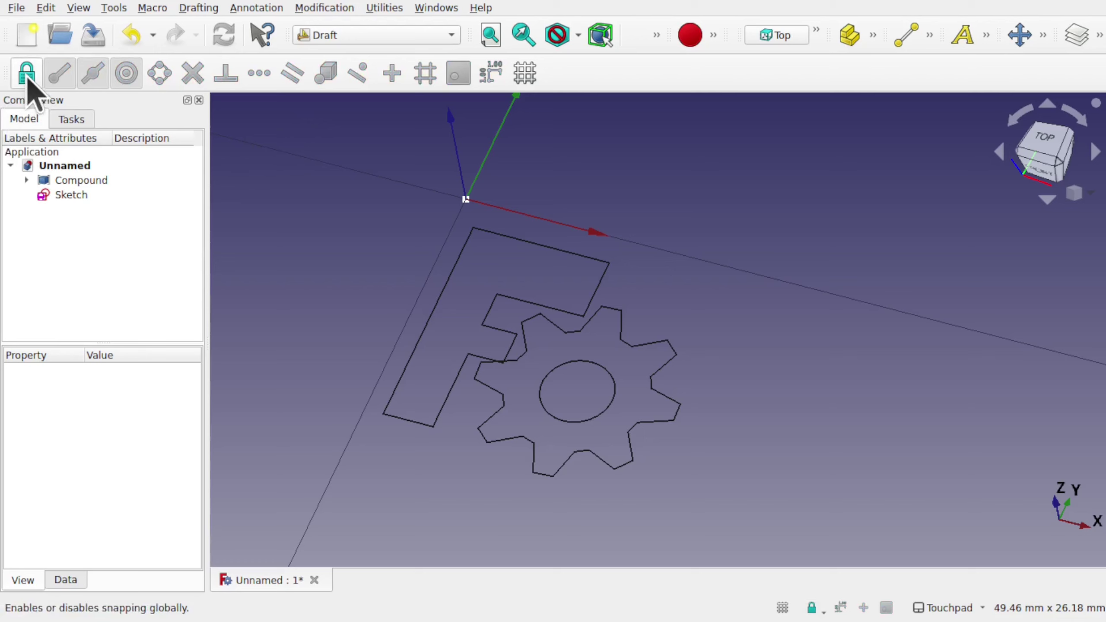
left_click(26, 79)
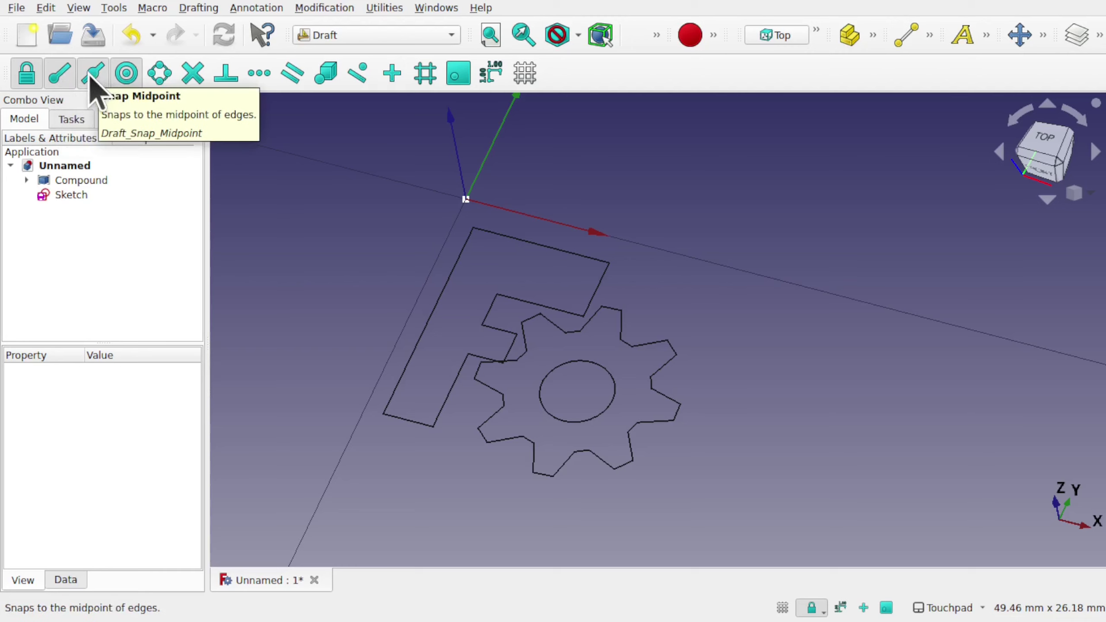
With center snapping enabled, move the compound from the midpoint of the F's short middle-arm end edge onto the origin point
left_click(127, 76)
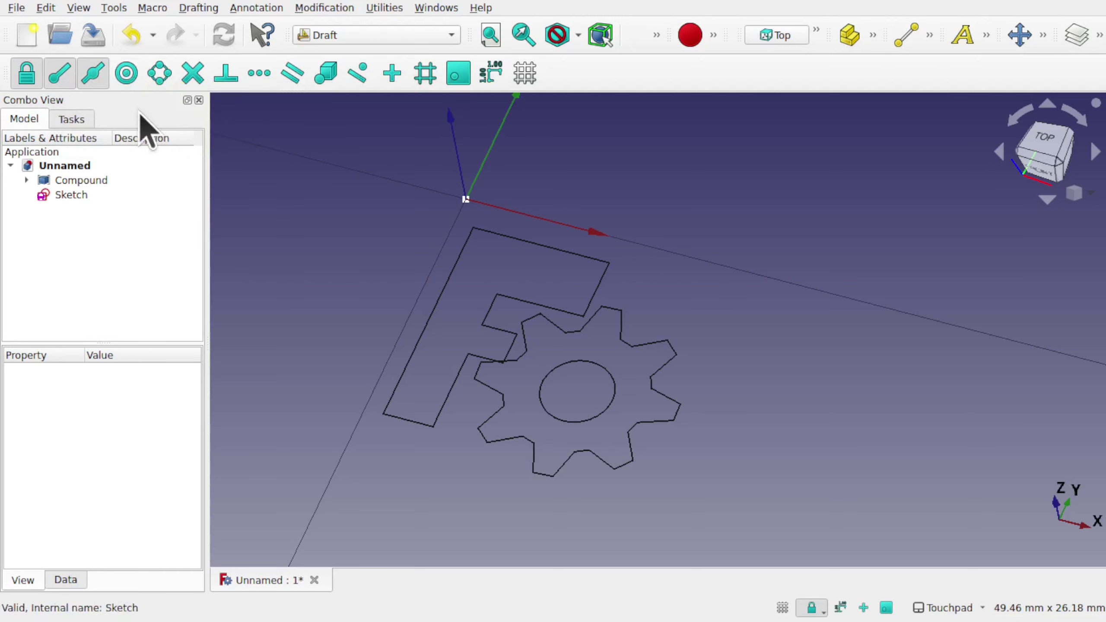
left_click(127, 73)
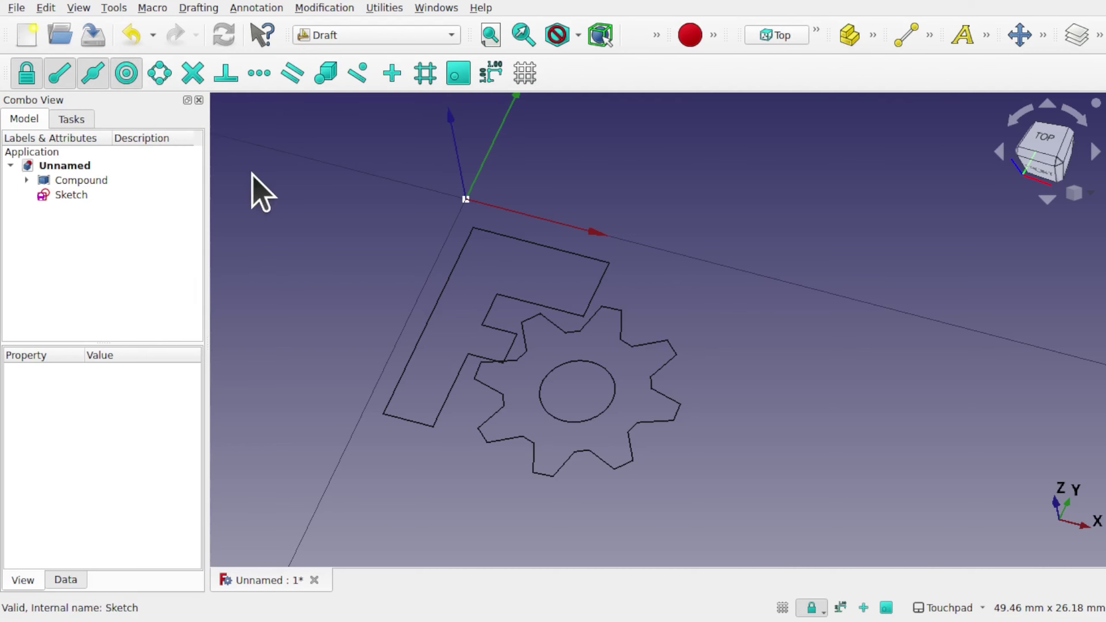
left_click(103, 180)
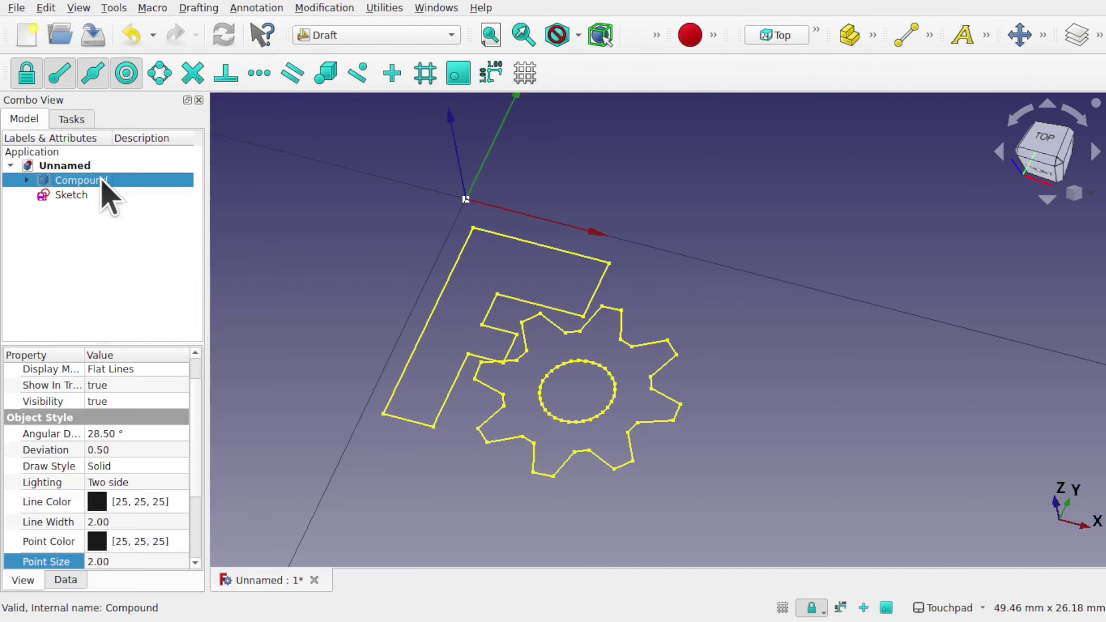
left_click(329, 8)
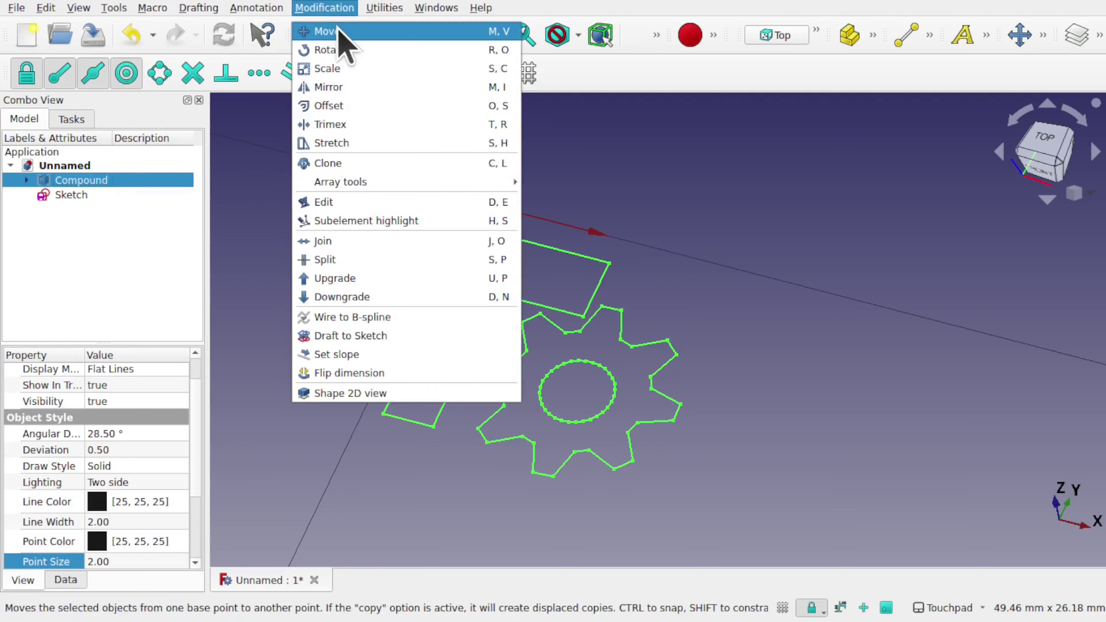
left_click(339, 31)
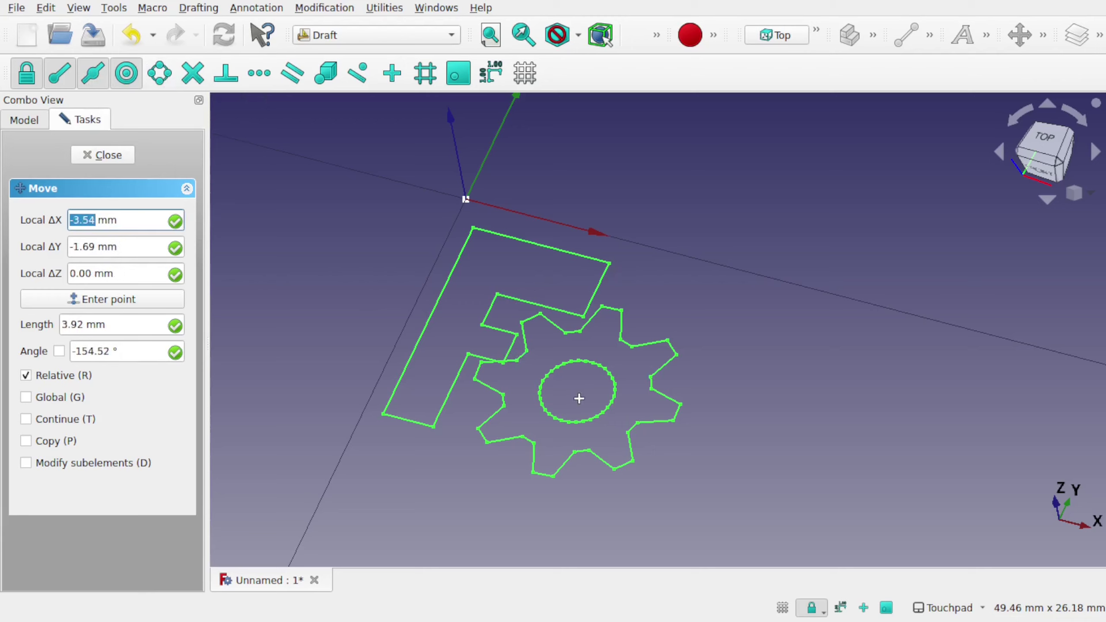
left_click(511, 347)
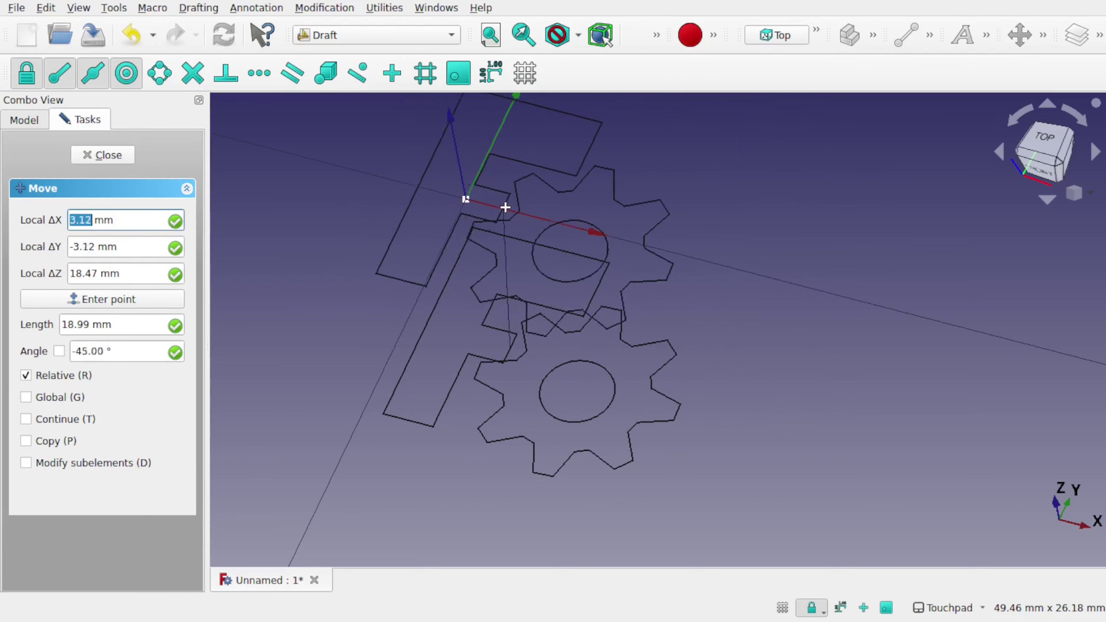
left_click(465, 199)
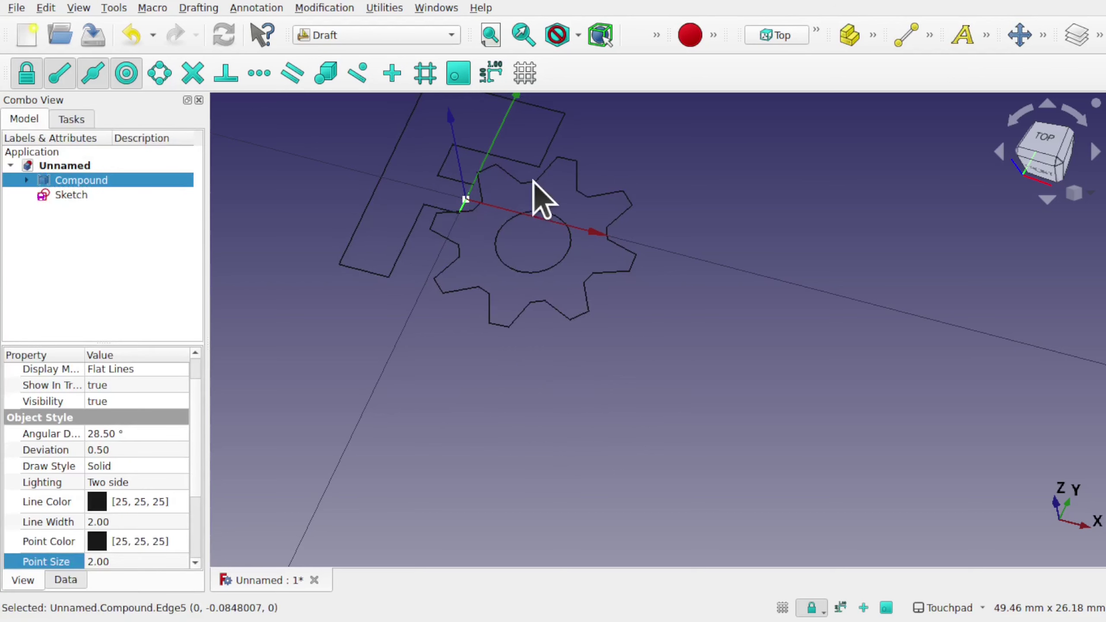
Check where the moved compound's placement origin lies using Transform, and close it without changes
left_click_drag(534, 183, 431, 432, "alt")
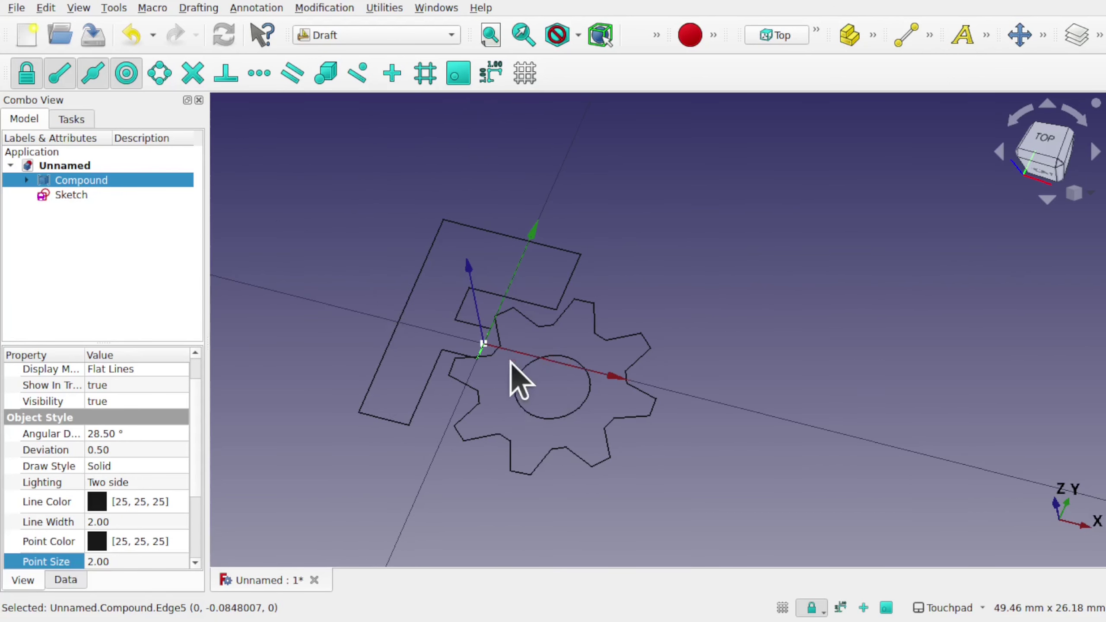
right_click(73, 178)
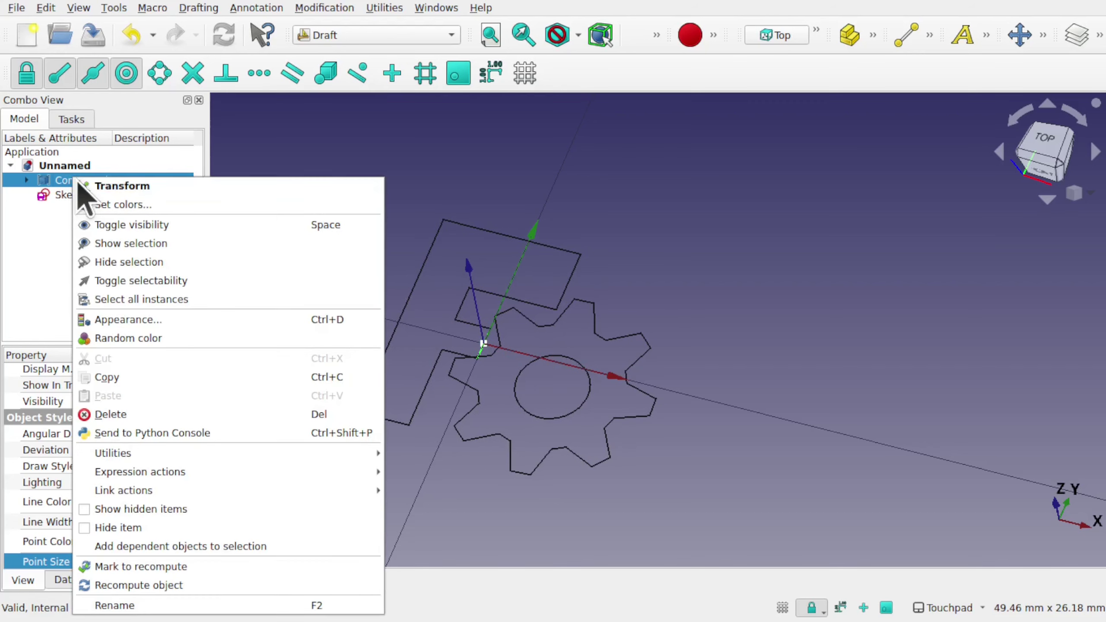
left_click(98, 187)
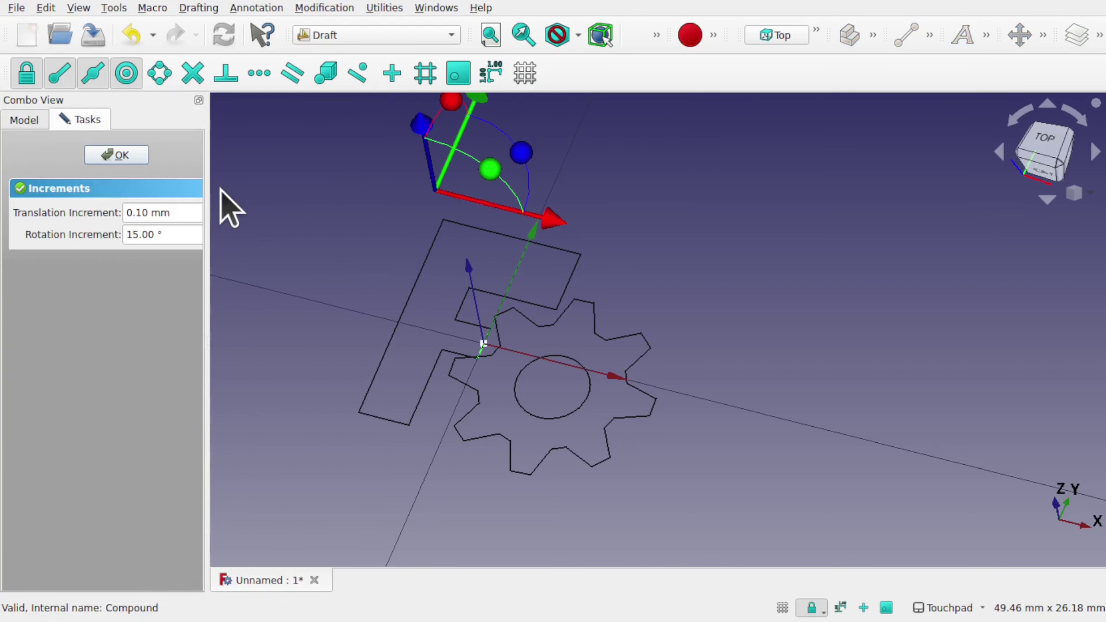
left_click(126, 157)
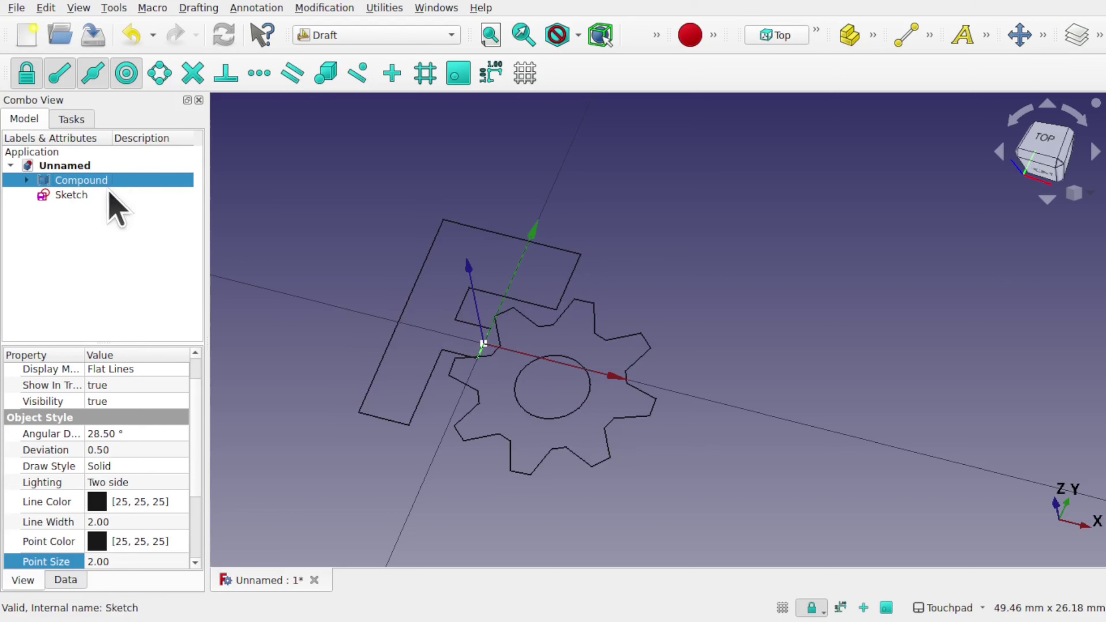
Downgrade the compound into its individual edges with the Draft Downgrade tool and clear the selection
left_click(323, 8)
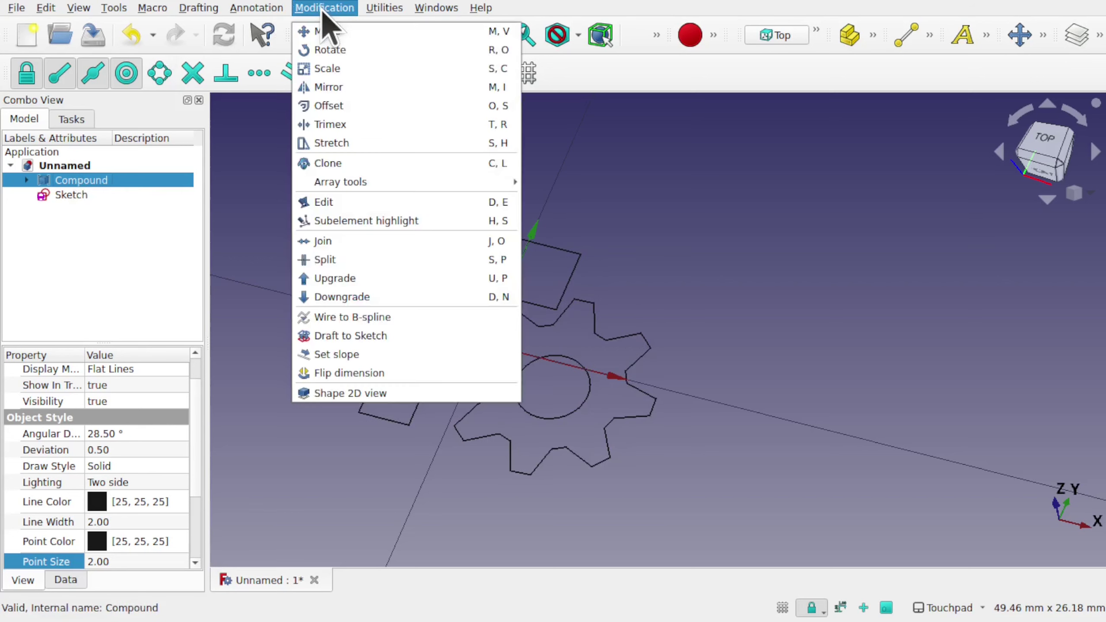
left_click(353, 296)
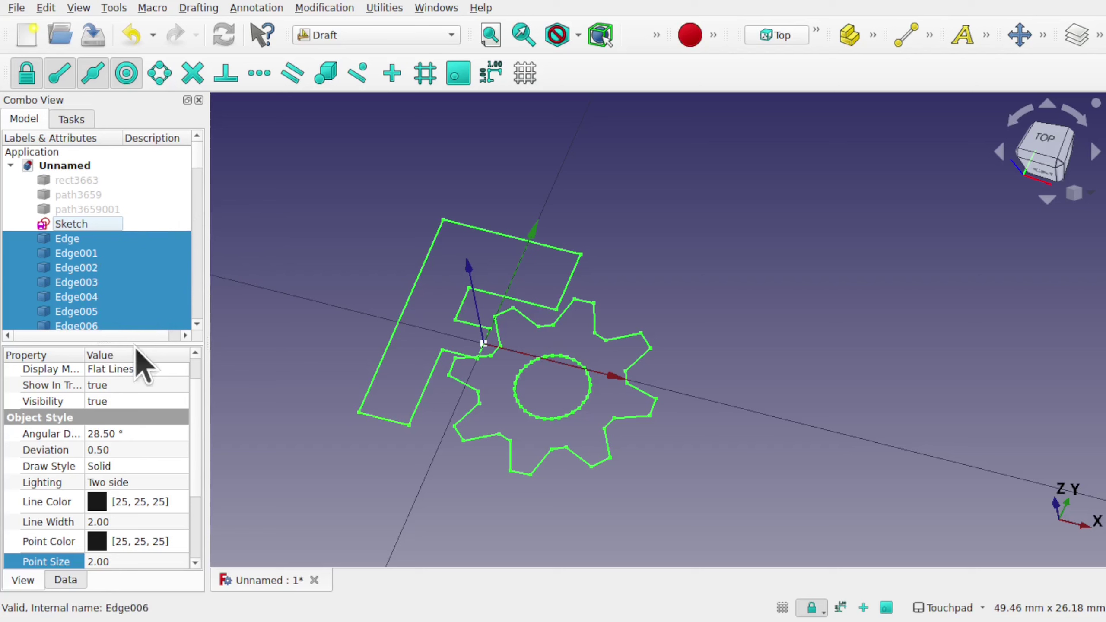
scroll(203, 202, "down", 6)
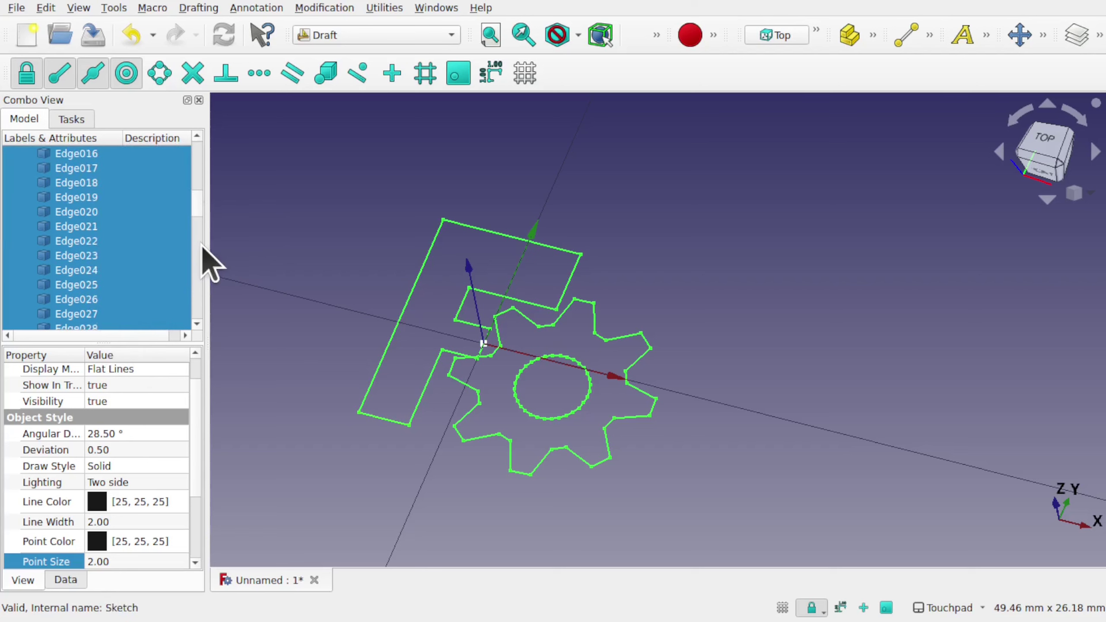
scroll(198, 183, "up", 6)
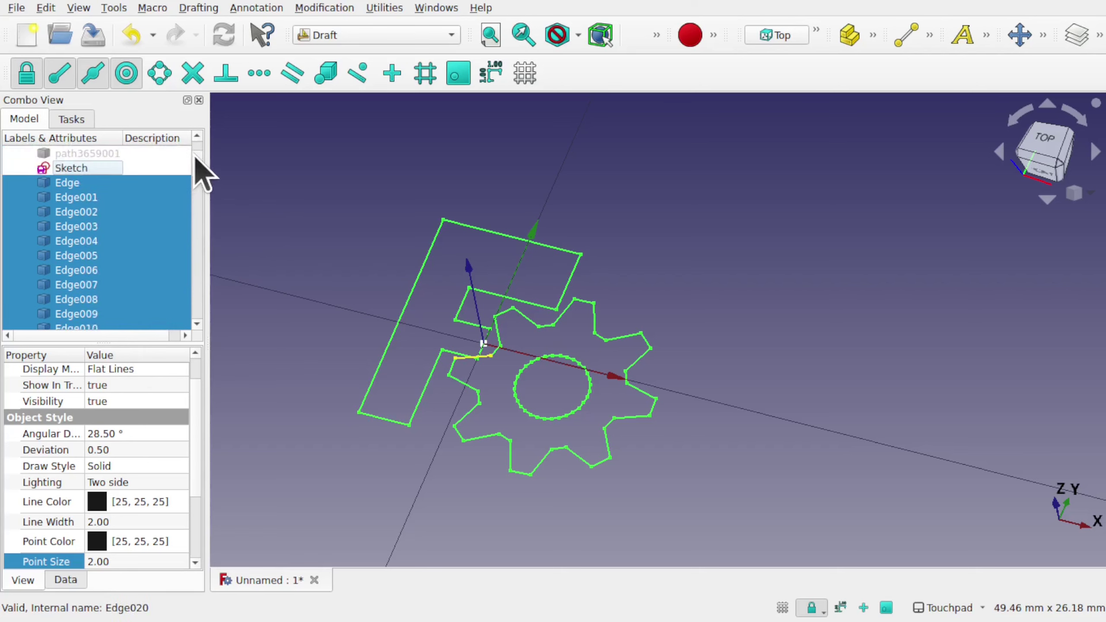
left_click(265, 210)
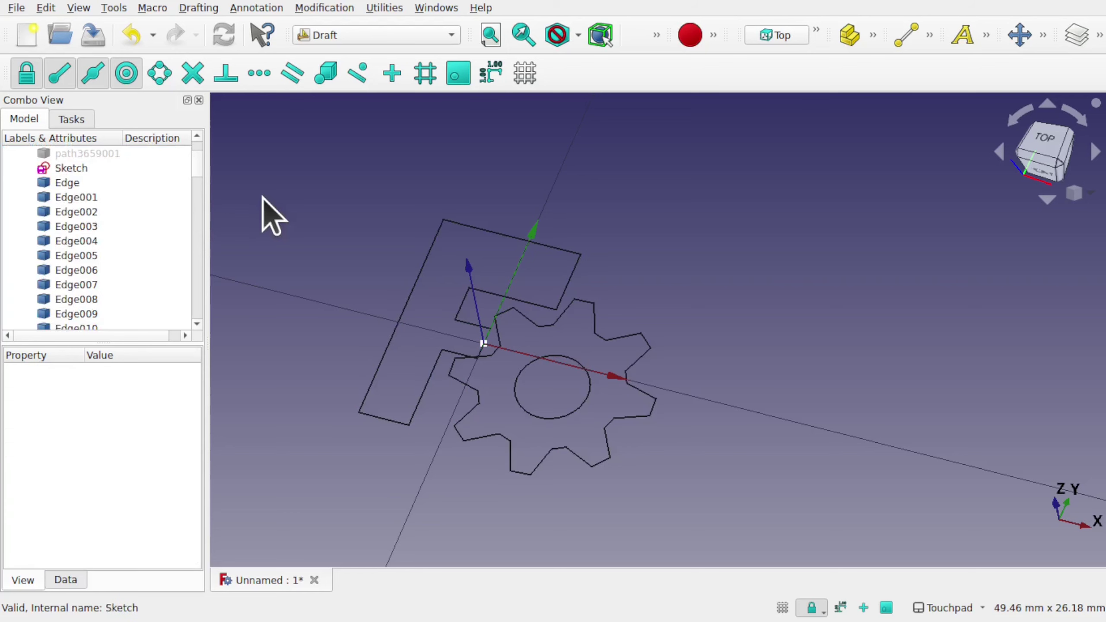
Select all the edges from Edge to Edge073 and upgrade them into wires with the Draft Upgrade tool
left_click(76, 184)
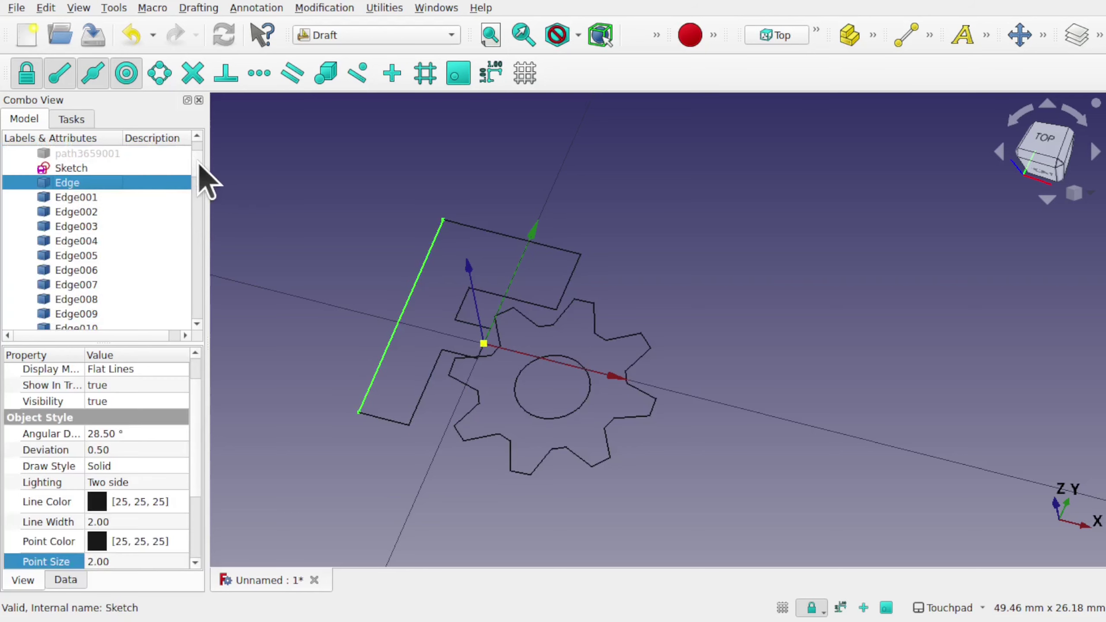
scroll(199, 203, "down", 4)
left_click_drag(194, 201, 189, 326)
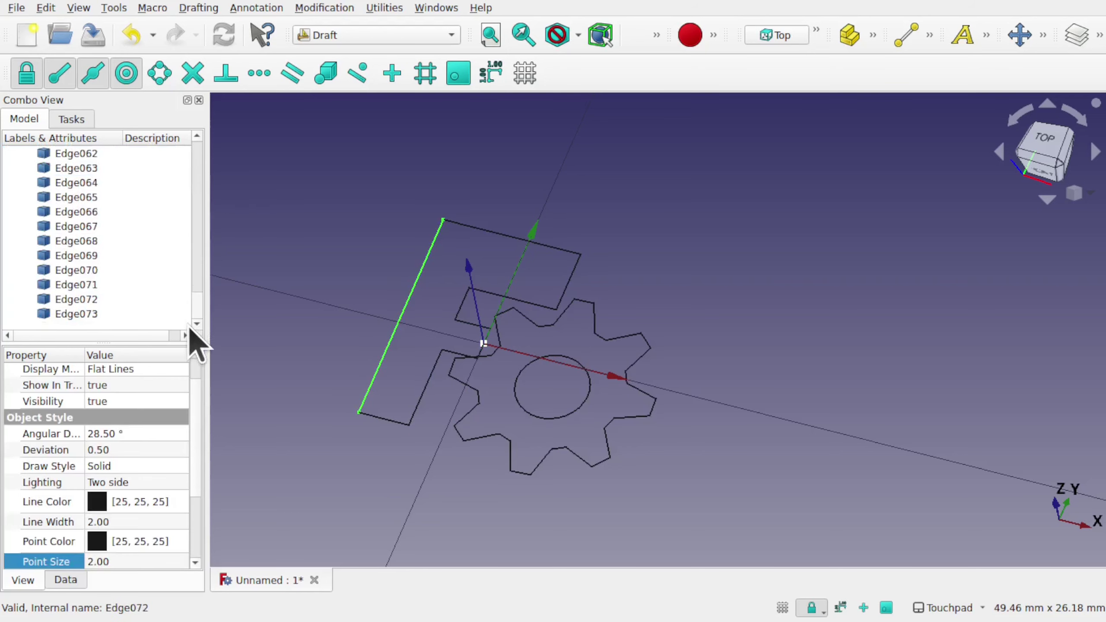
left_click(85, 317, "shift")
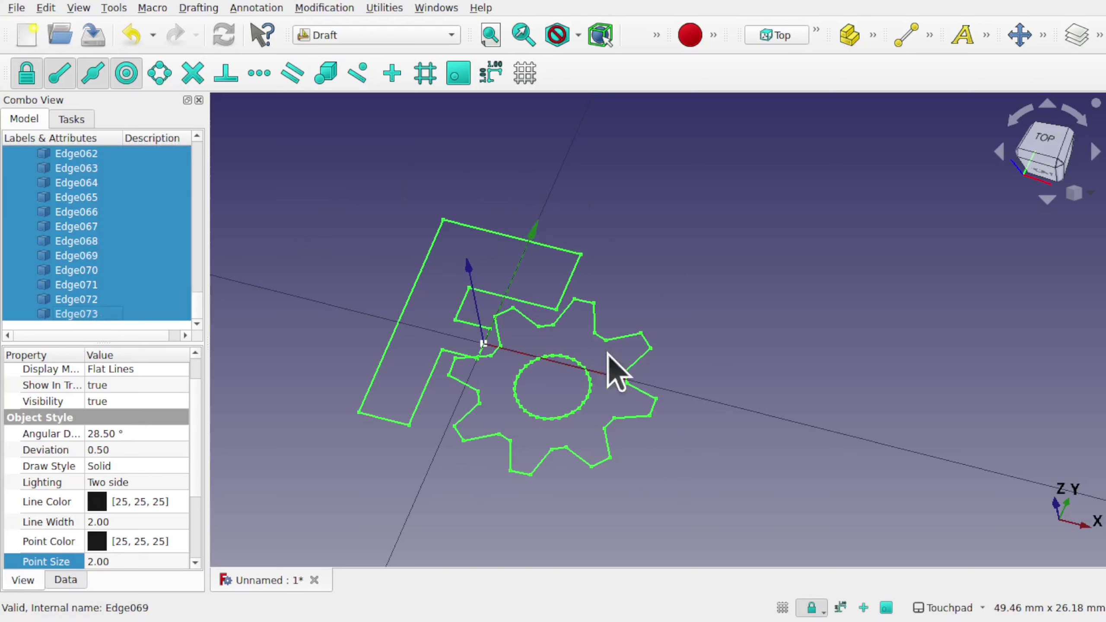
left_click(318, 9)
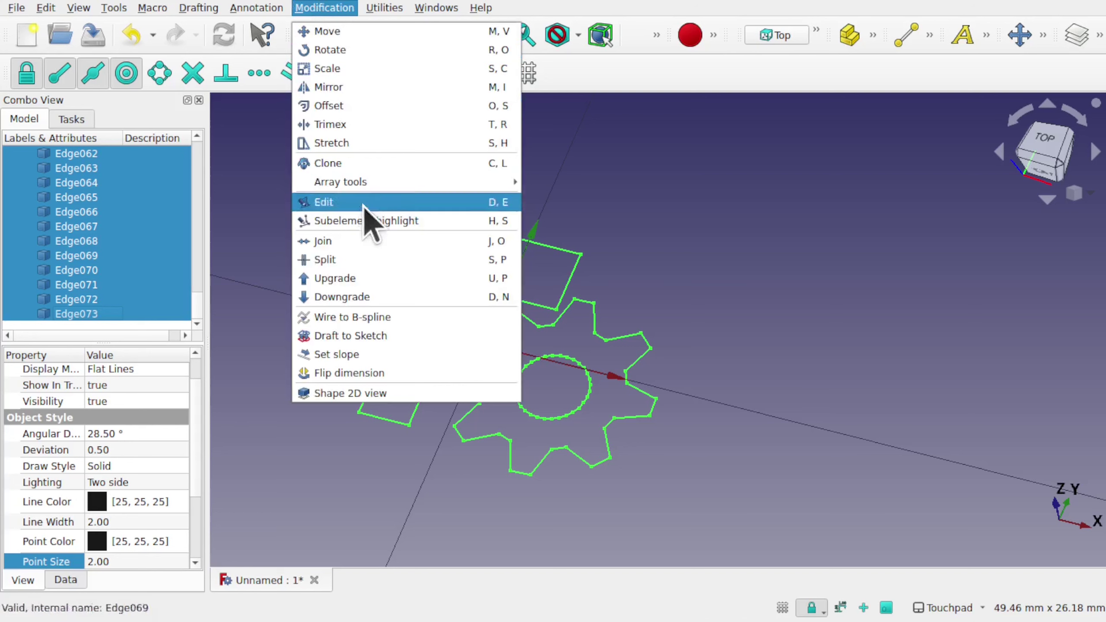
left_click(397, 278)
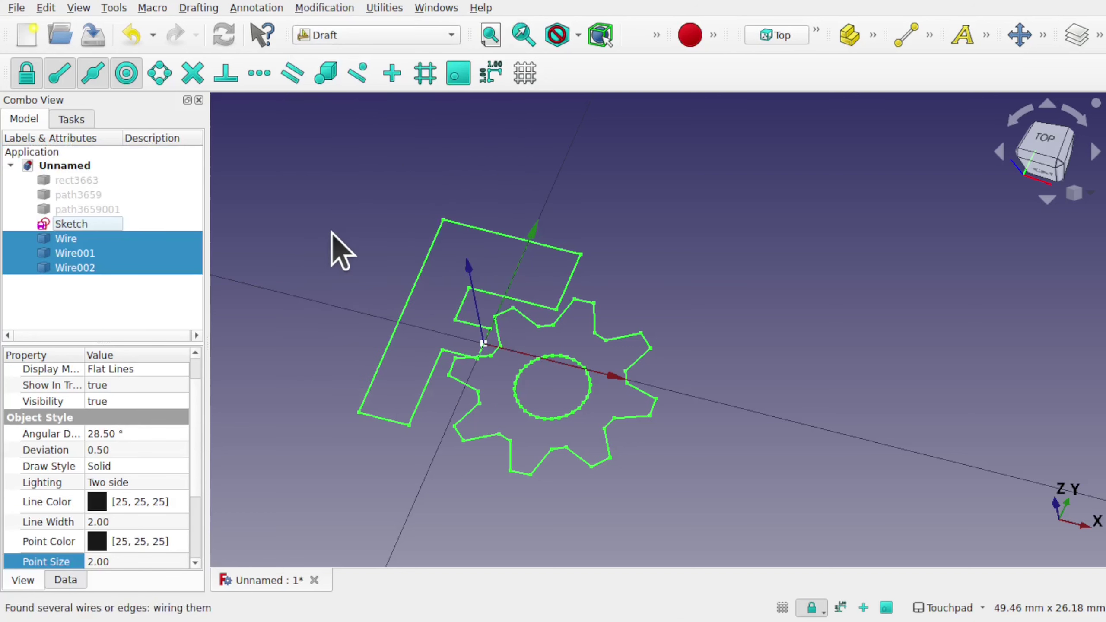
left_click(76, 296)
Transform the F-shaped wire, shifting it 0.10 mm along the Y axis, and accept
left_click(72, 239)
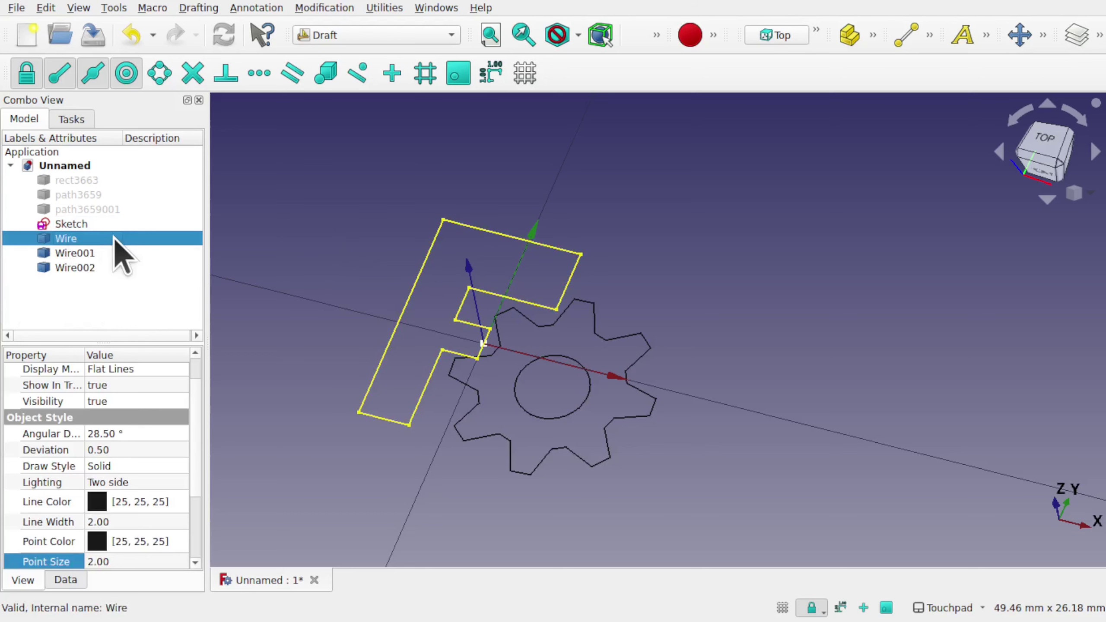
right_click(114, 238)
left_click(187, 32)
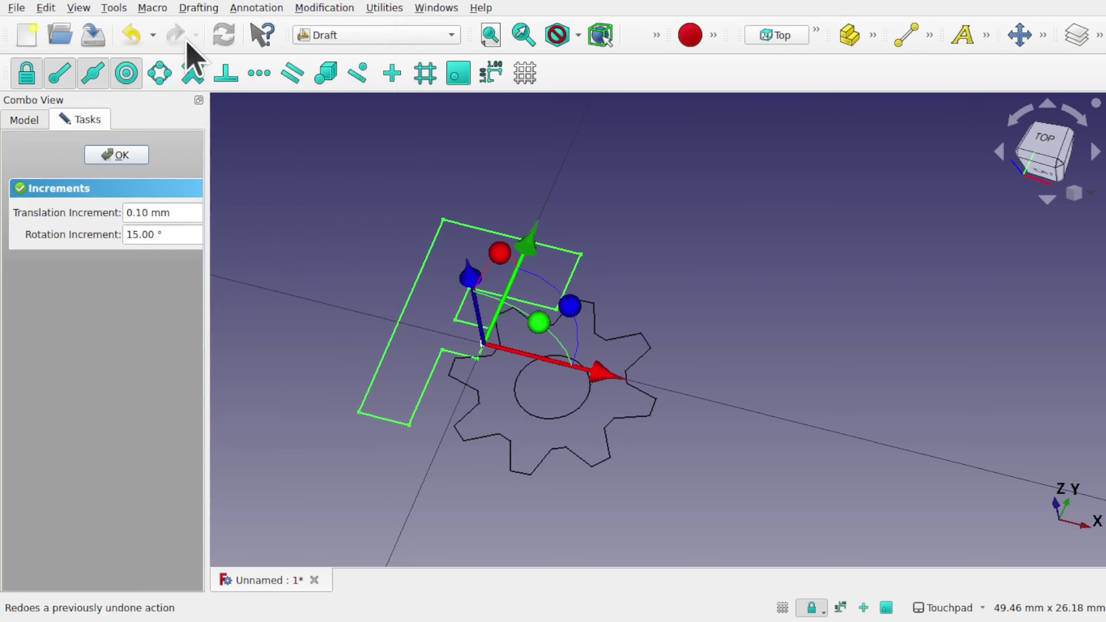
middle_click_drag(538, 343, 523, 262)
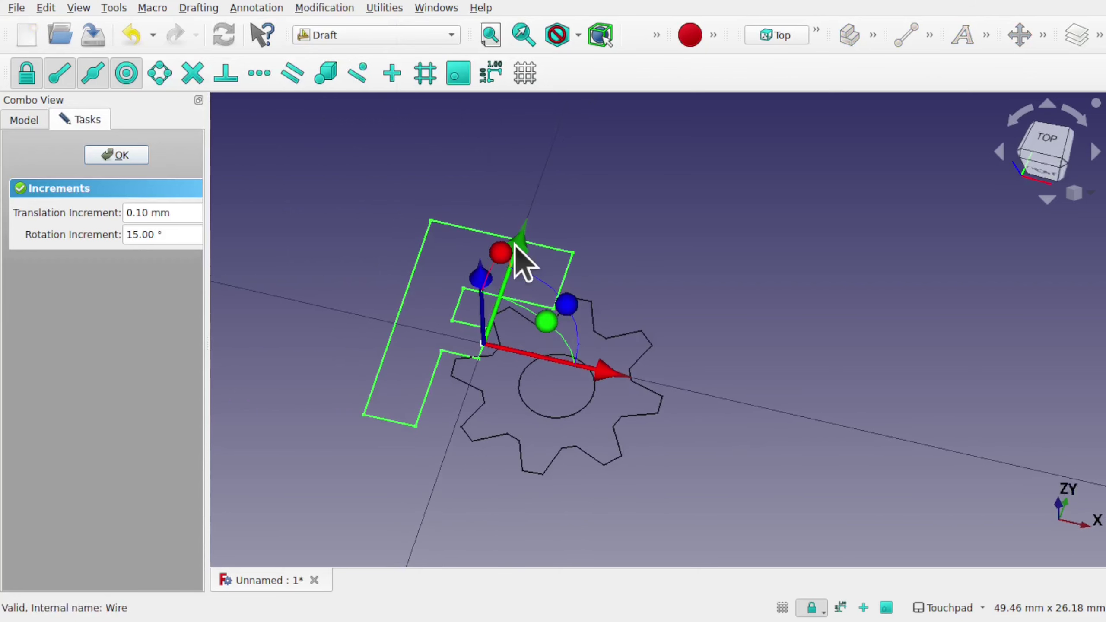
mouse_move(526, 259)
left_mouse_down()
mouse_move(557, 166)
mouse_move(472, 346)
mouse_move(533, 196)
mouse_move(472, 336)
mouse_move(520, 217)
mouse_move(495, 279)
mouse_move(507, 249)
left_mouse_up()
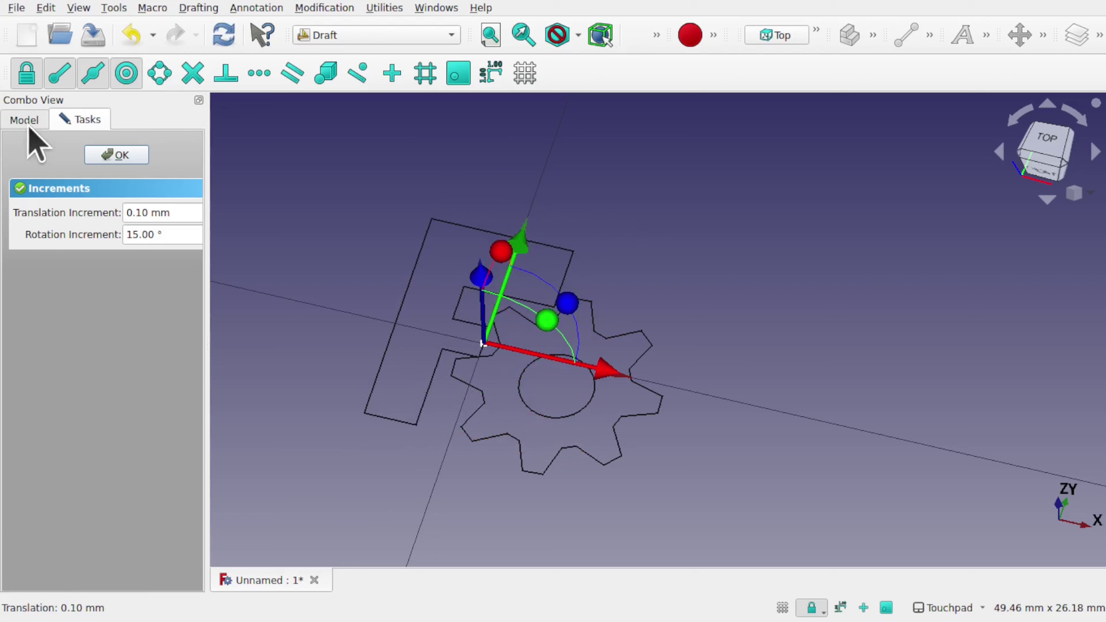
left_click(106, 154)
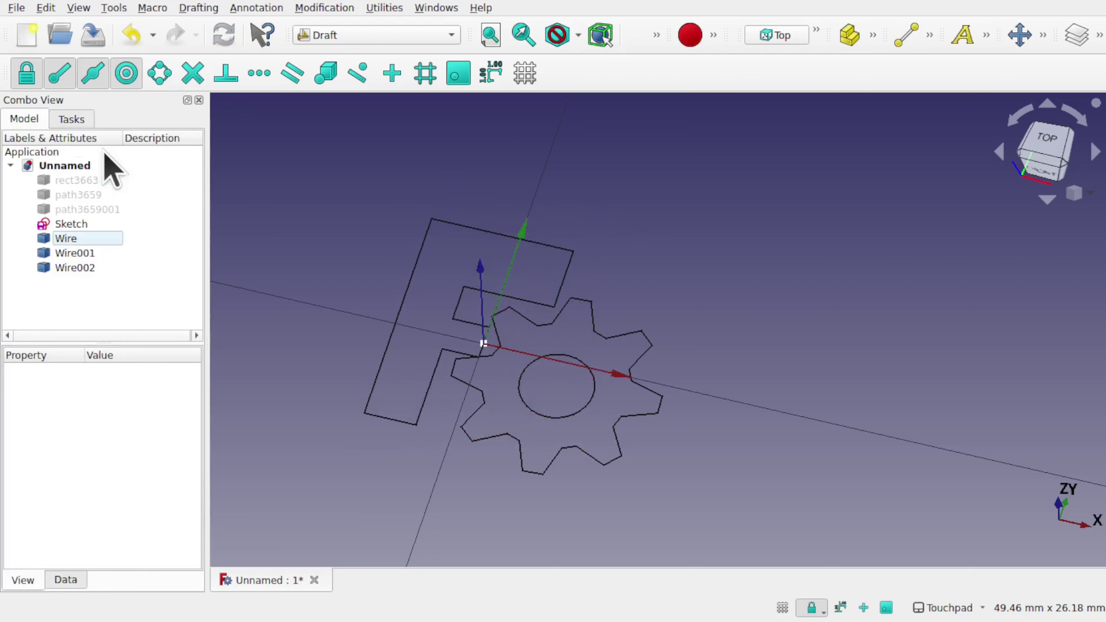
Combine Wire, Wire001 and Wire002 into a new compound in the Part workbench
left_click(78, 240)
left_click(88, 272, "shift")
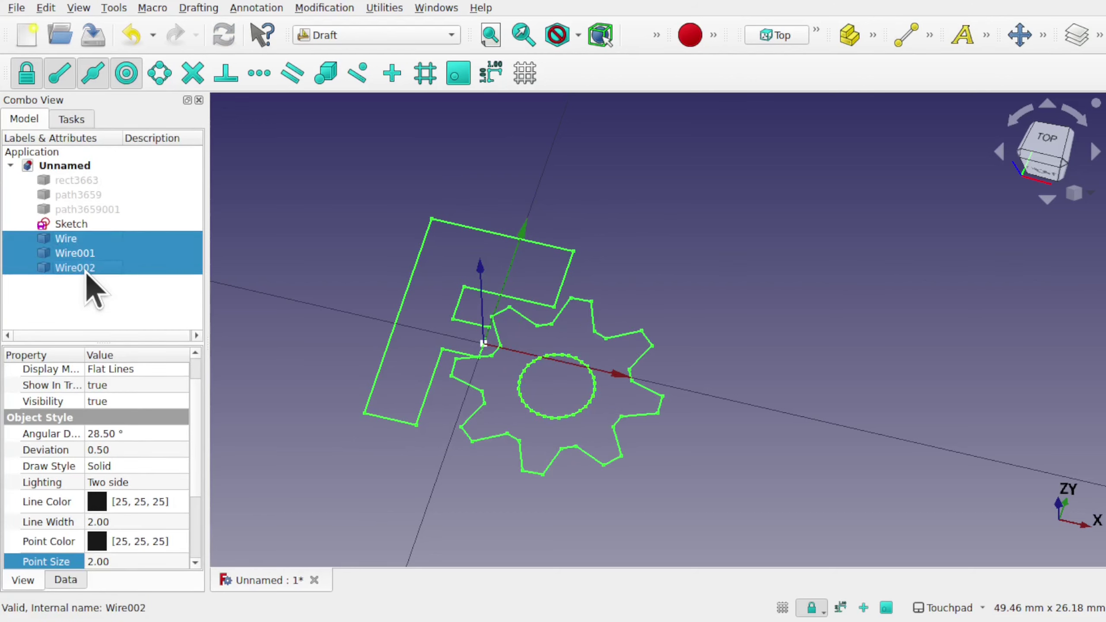
left_click(344, 35)
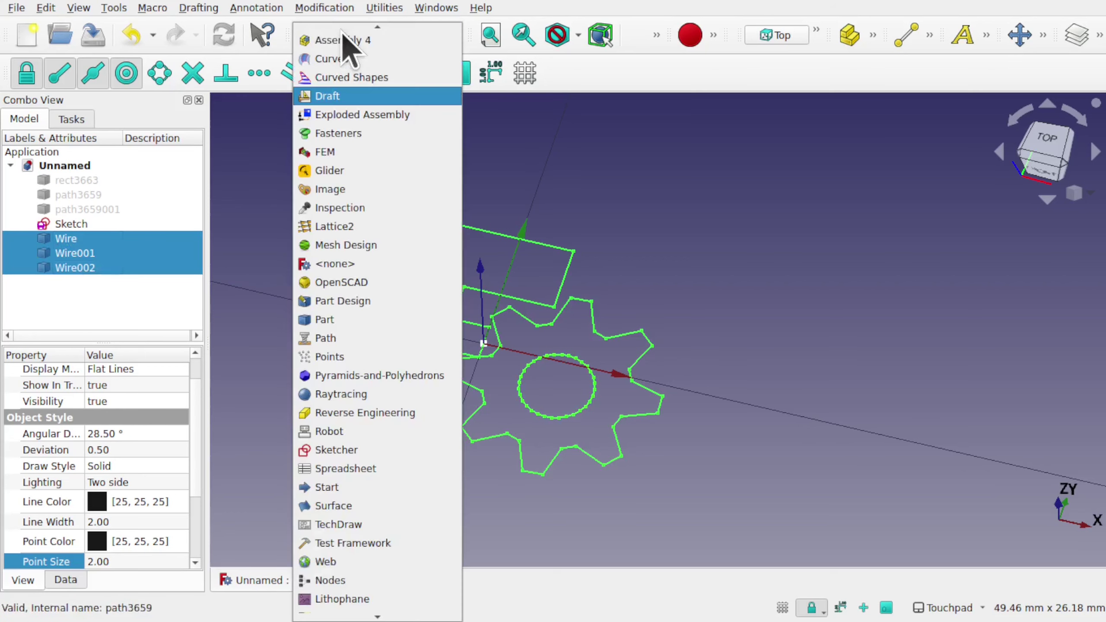
left_click(371, 320)
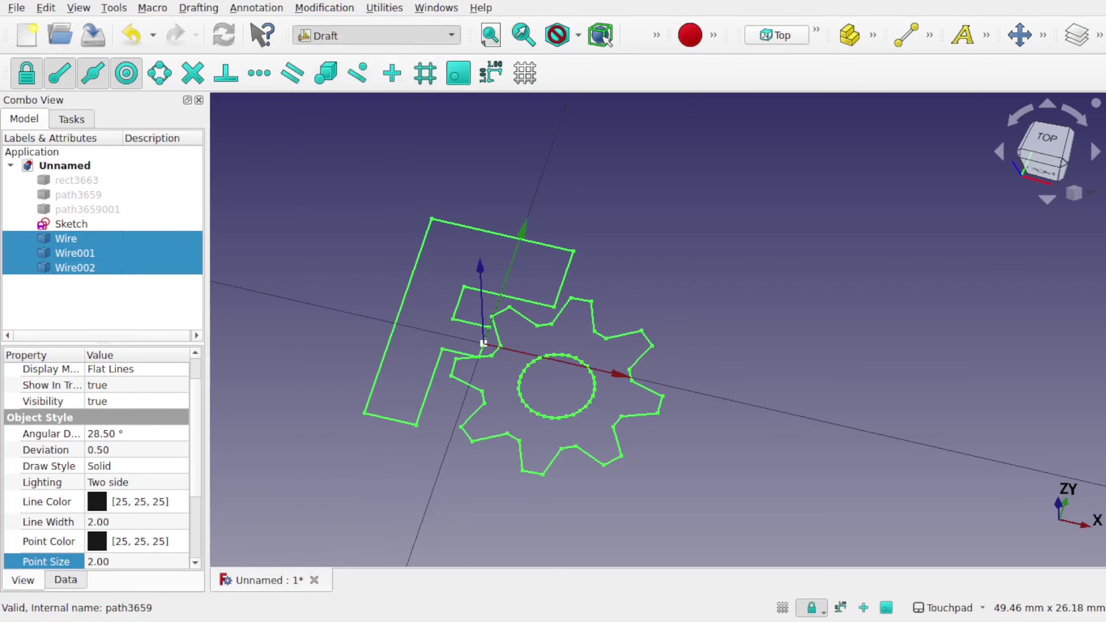
left_click(825, 73)
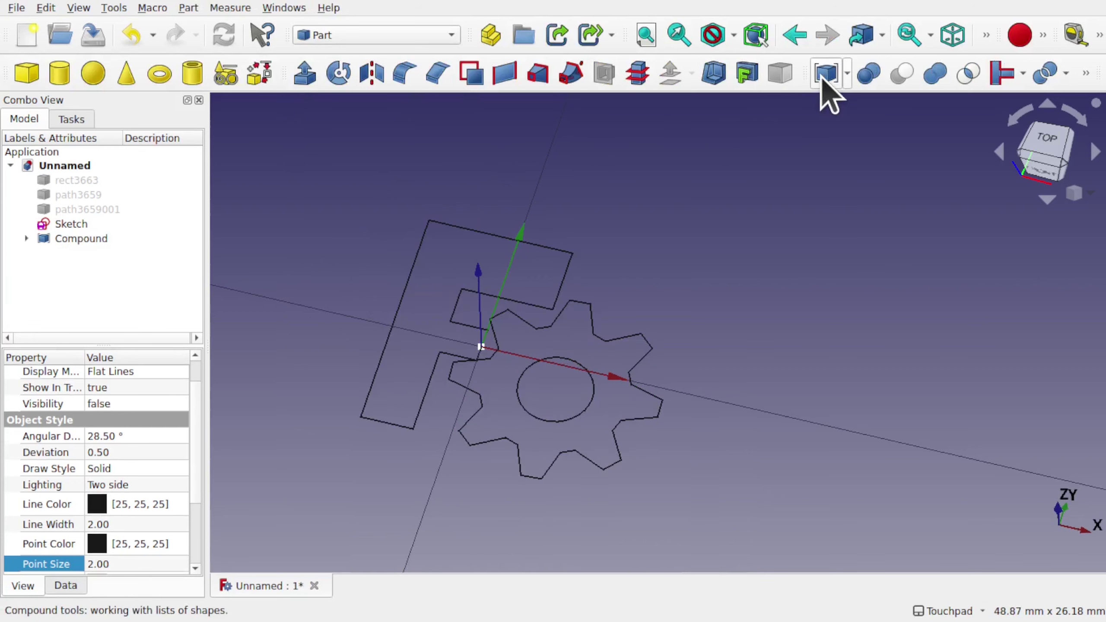
Check the new compound's placement origin using Transform, and close it without changes
left_click(92, 241)
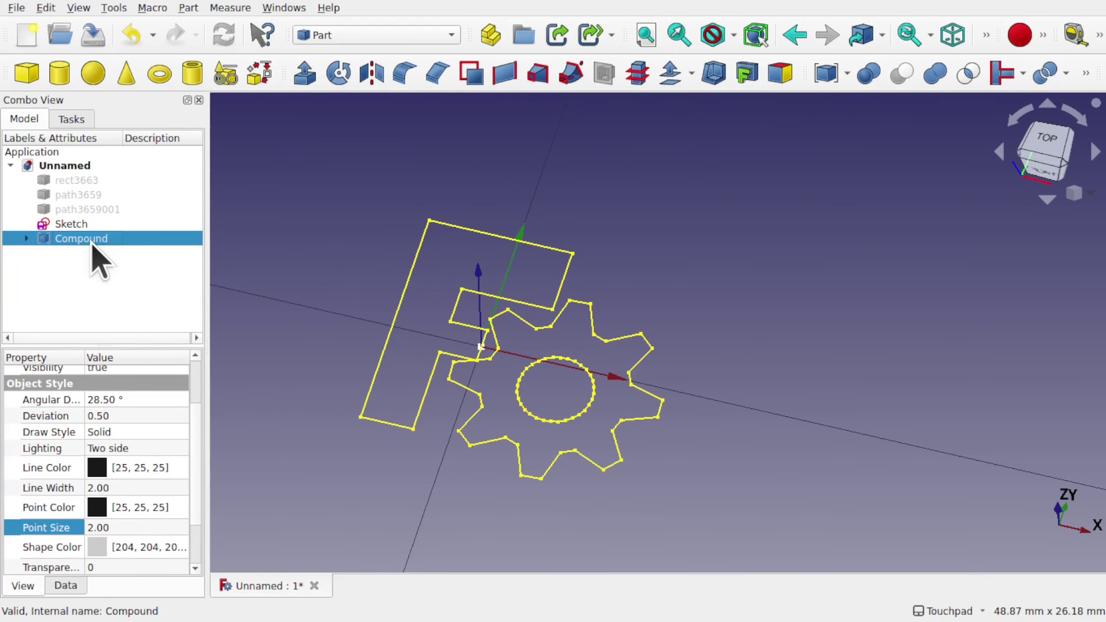
right_click(93, 240)
left_click(158, 37)
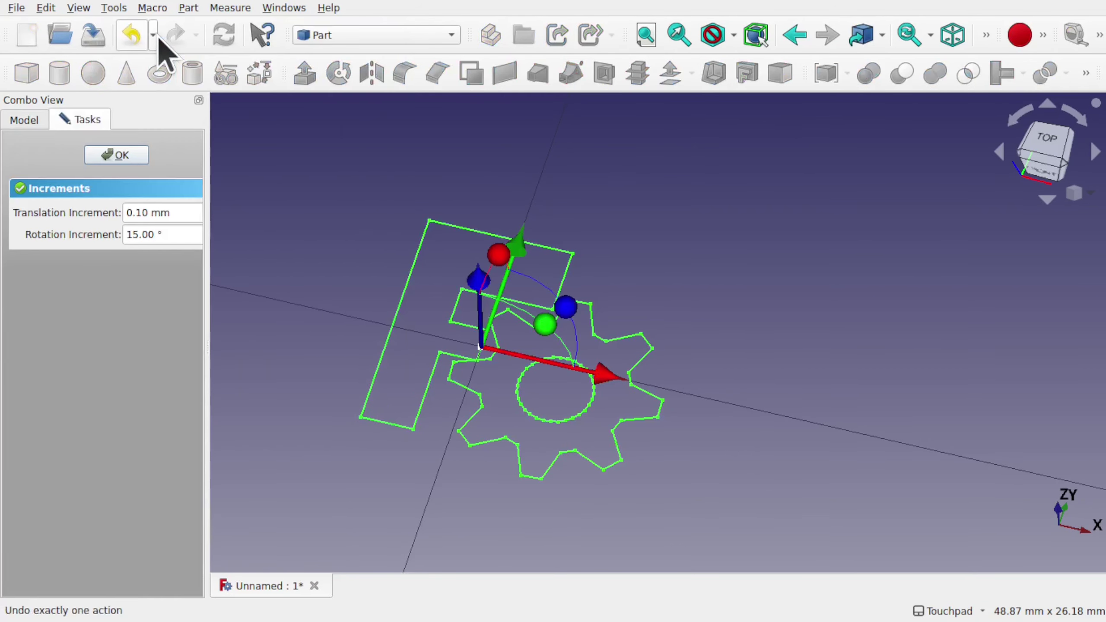
middle_click_drag(551, 305, 531, 385)
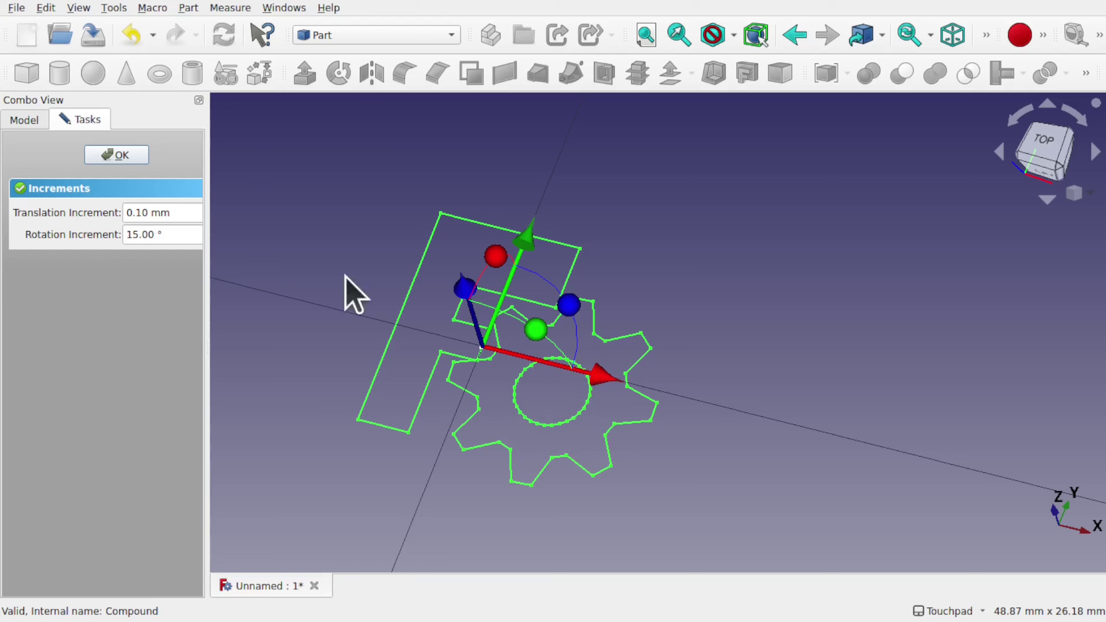
left_click(126, 161)
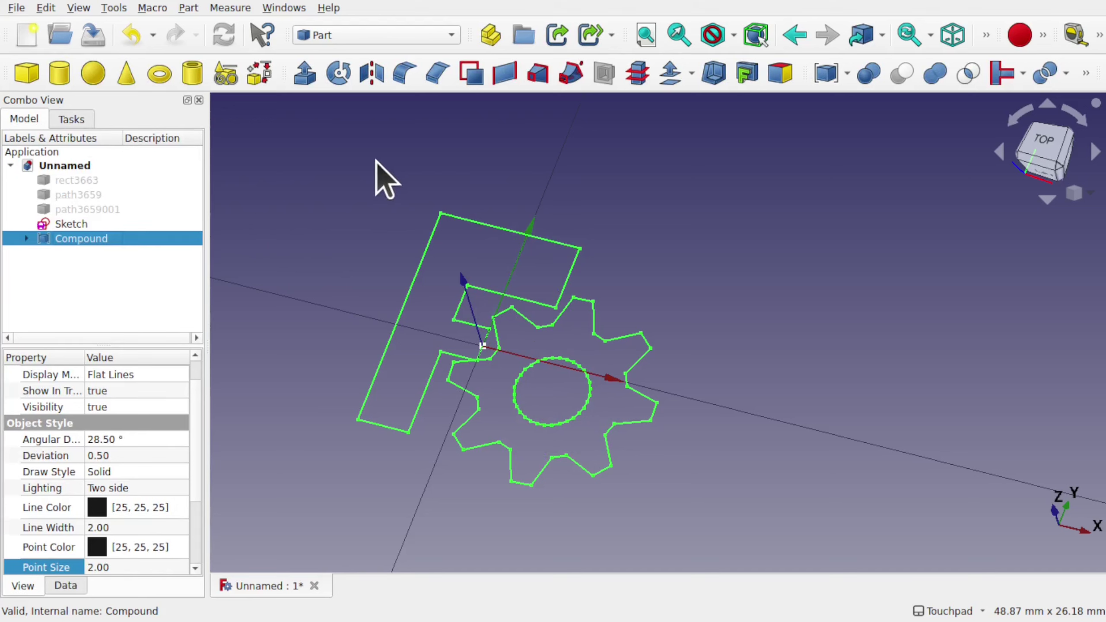
Create a new sketch on the XY plane in the Sketcher workbench
left_click(376, 176)
left_click(372, 38)
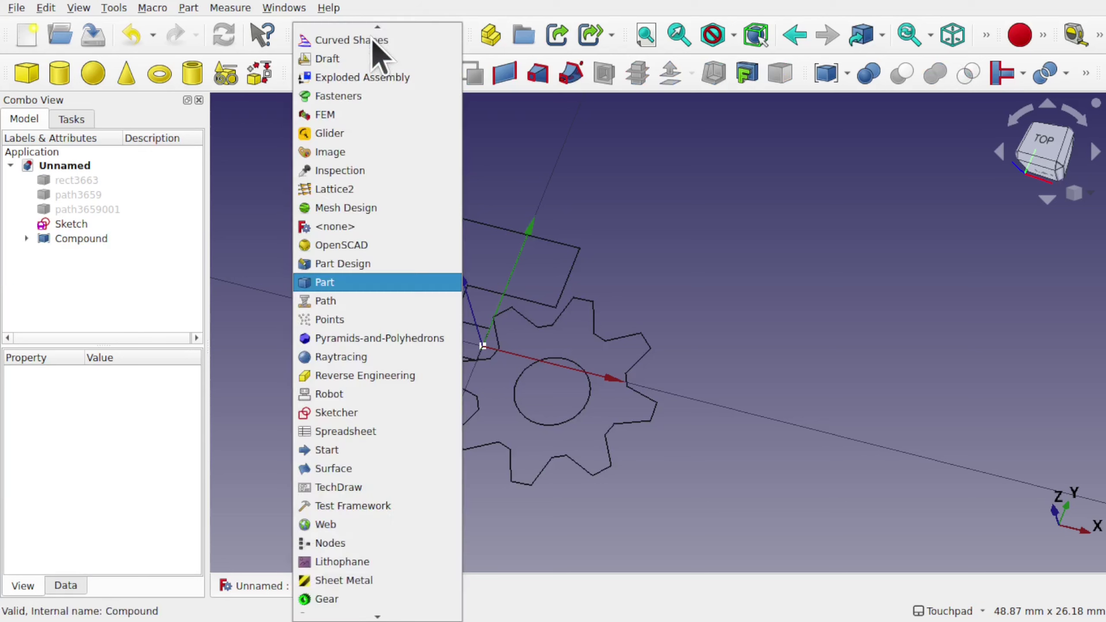
left_click(344, 413)
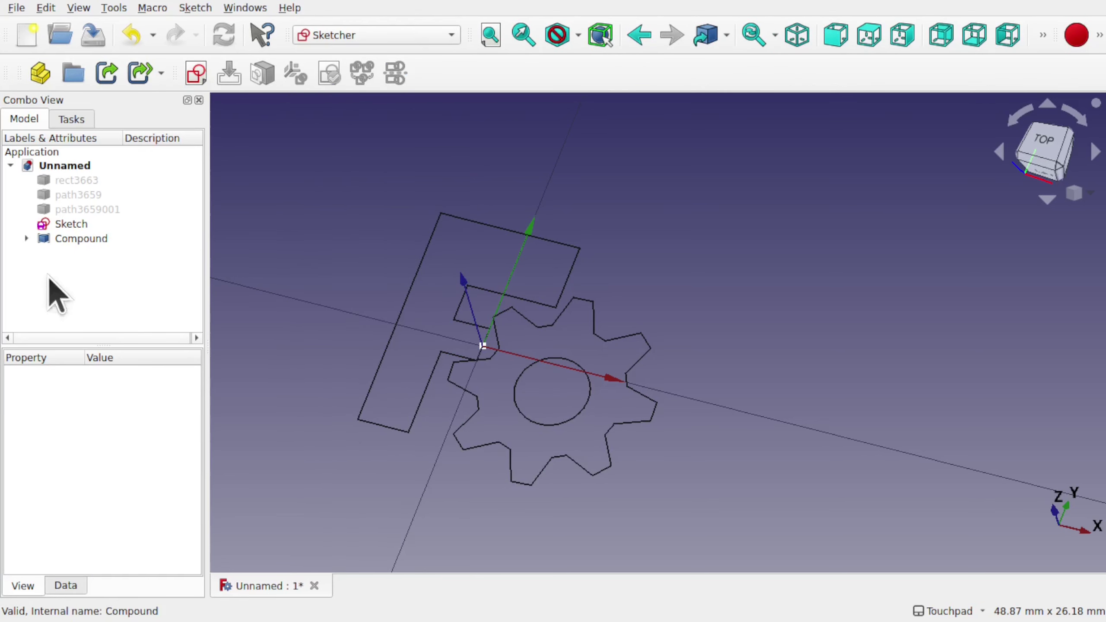
left_click(202, 83)
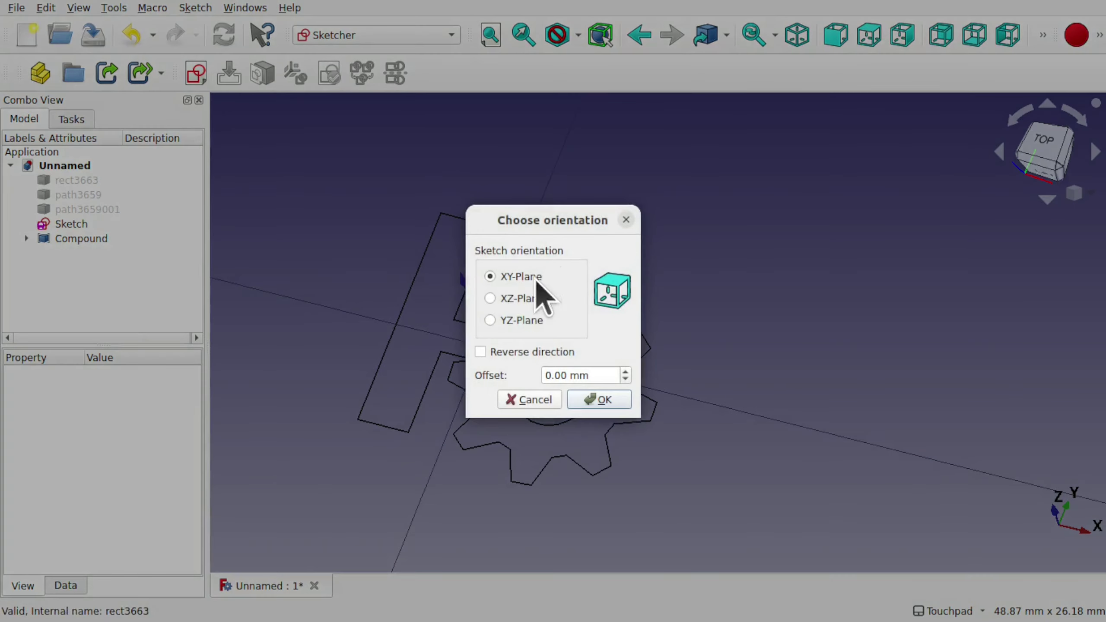
left_click(602, 399)
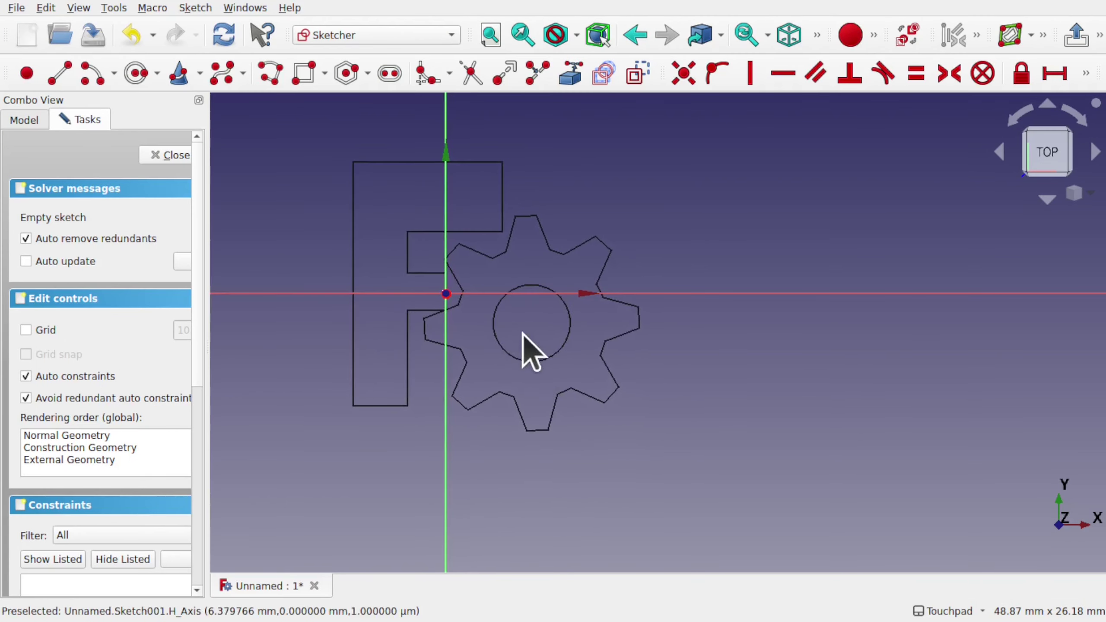
Reference one vertex and two short edges spread around the gear's round hole as external geometry in the sketch
left_click(570, 72)
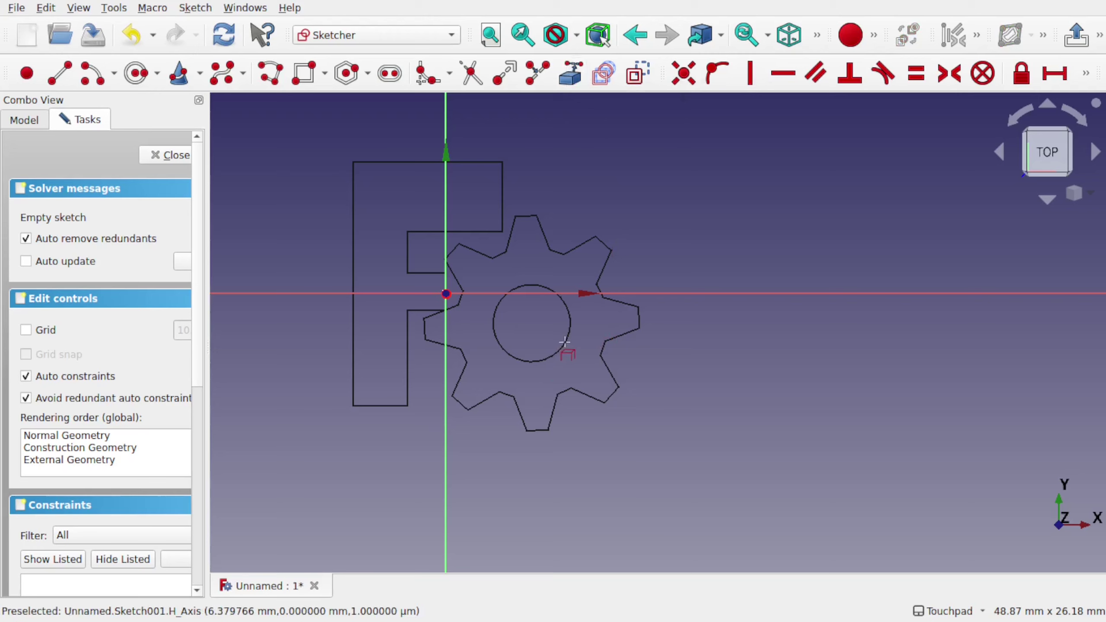
scroll(564, 343, "up", 10)
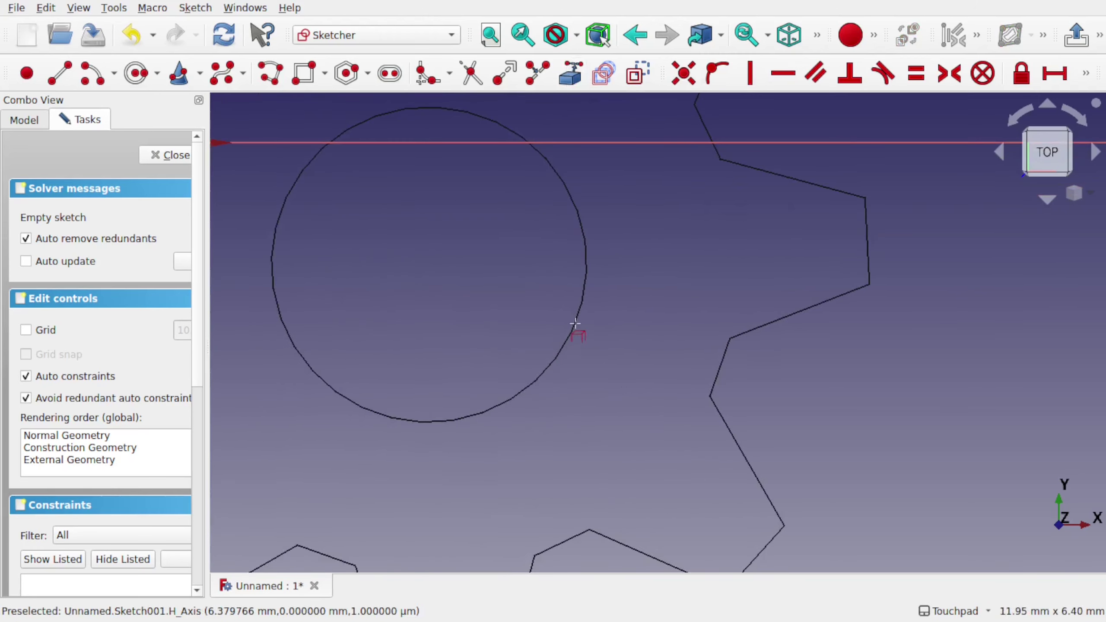
left_click(571, 332)
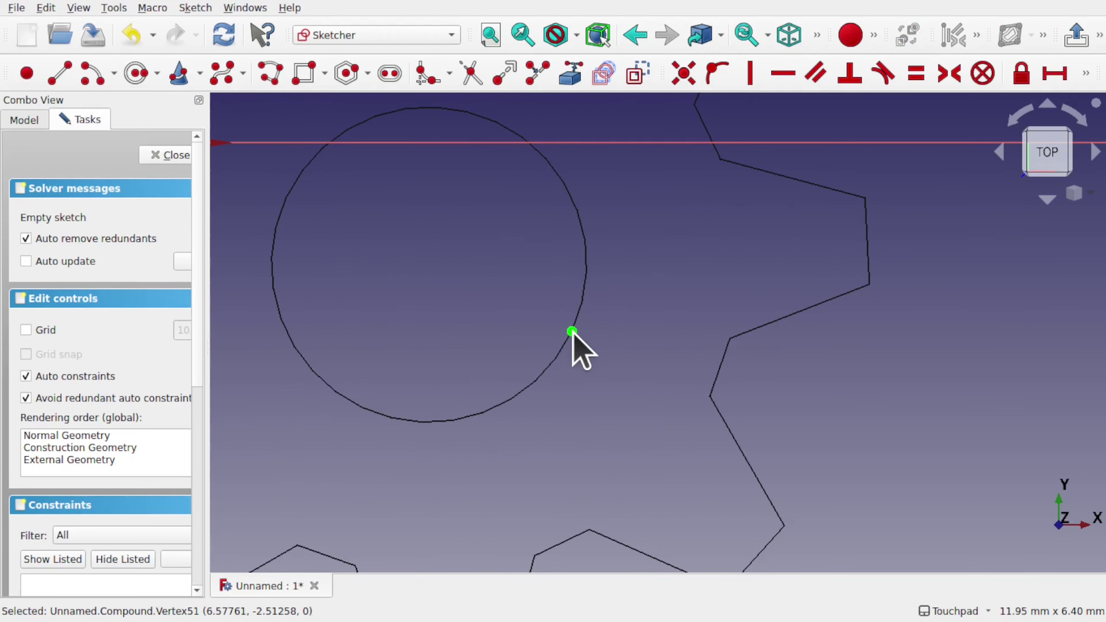
left_click(297, 349)
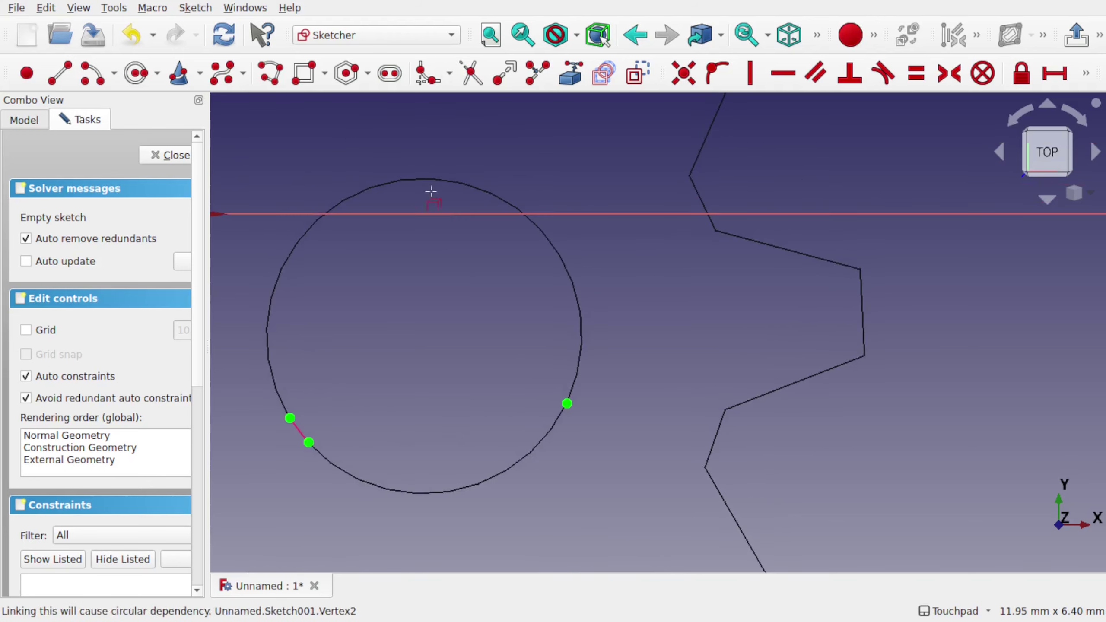
left_click(411, 181)
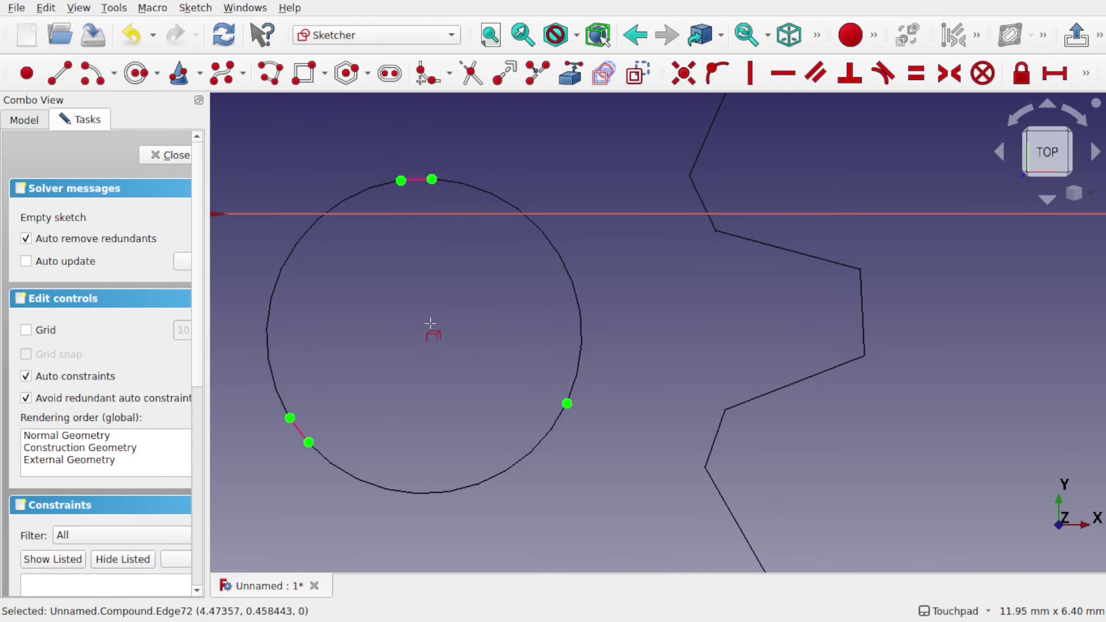
right_click(467, 290)
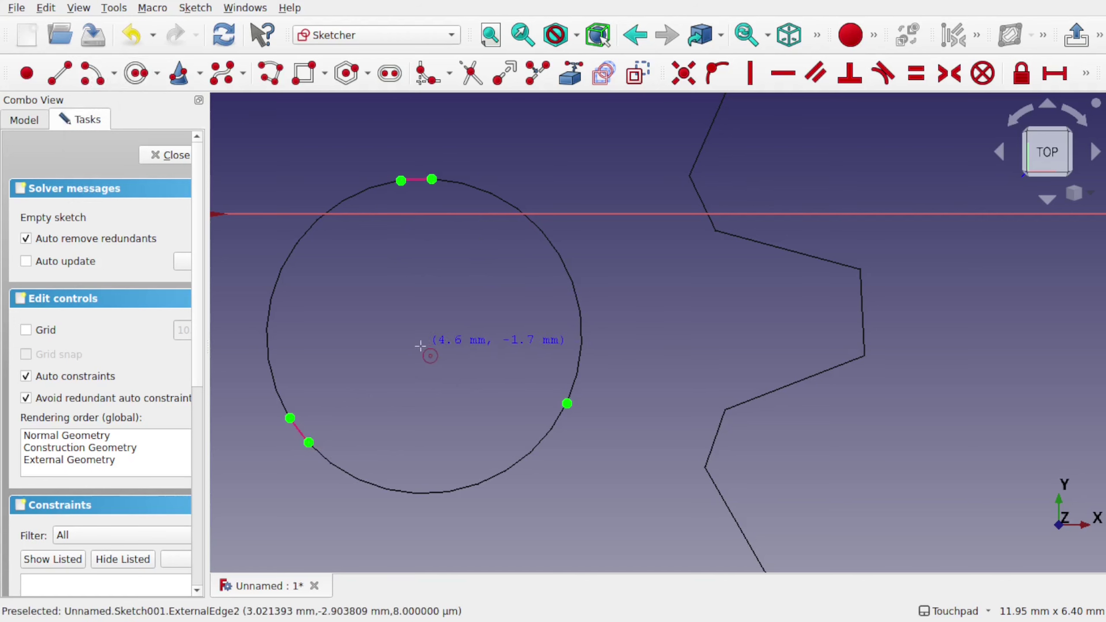
Draw a circle inside the gear's hole, constrain three of the external vertices onto it with point-on-object, and close the sketch
left_click(481, 372)
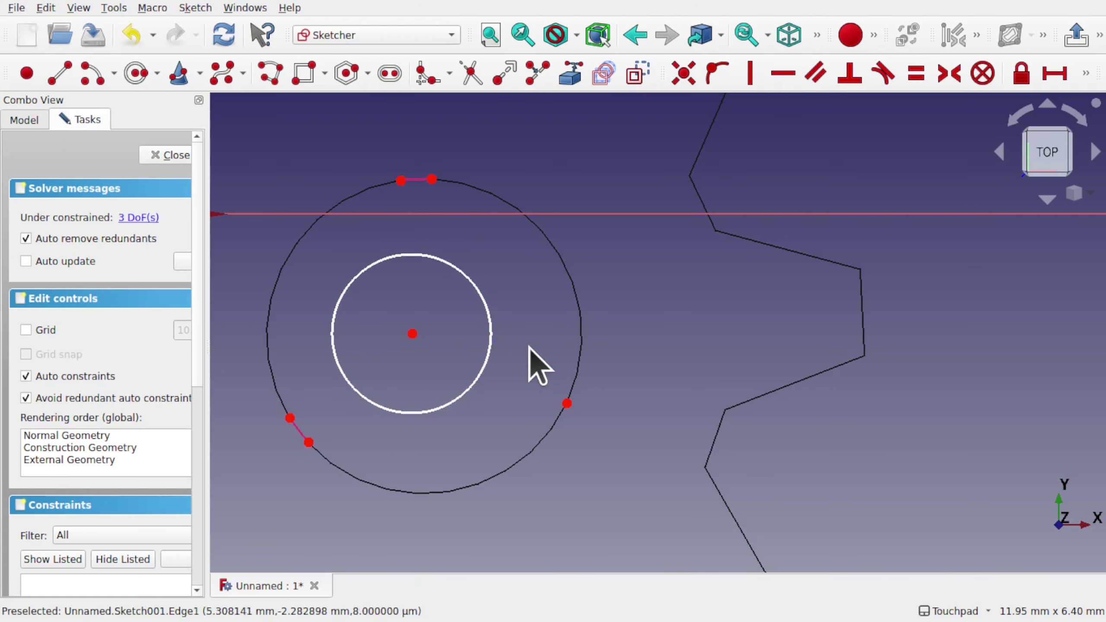
left_click(484, 367)
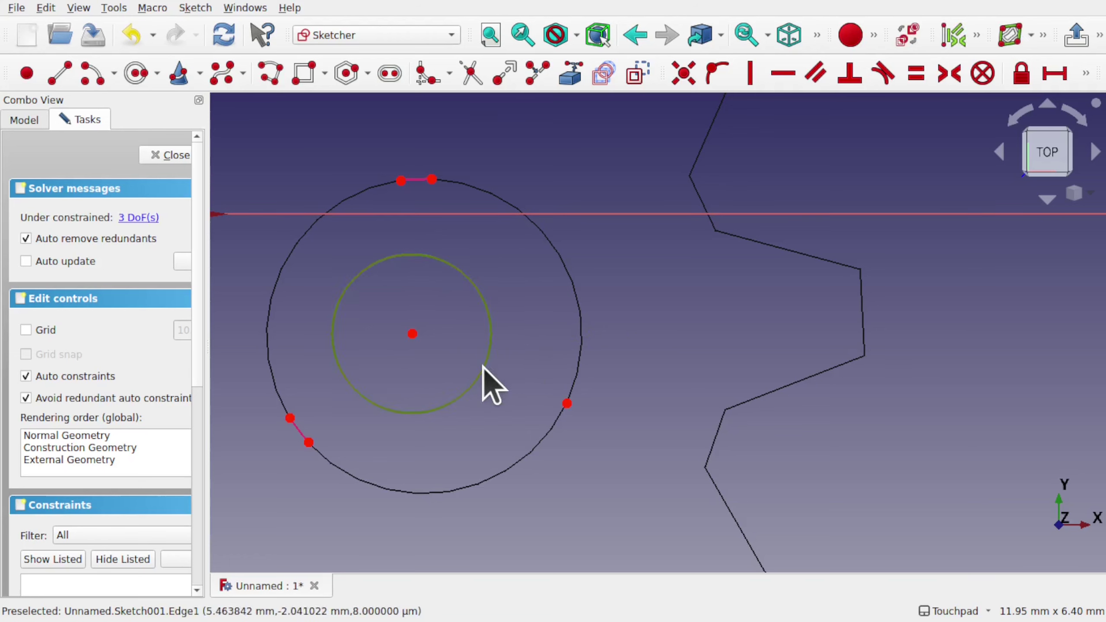
left_click(567, 403)
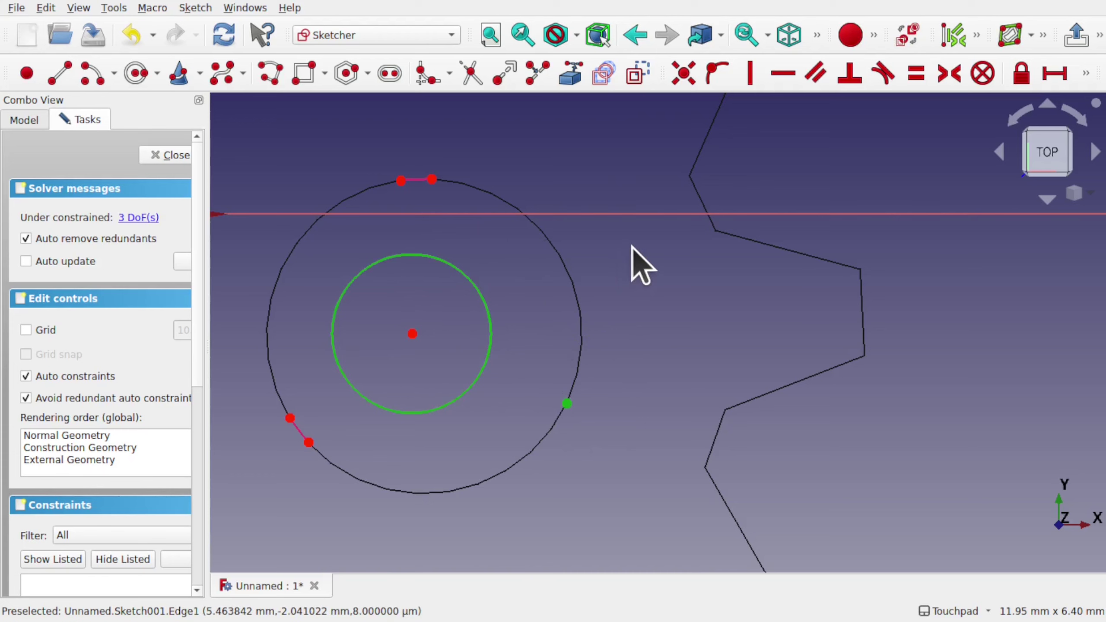
left_click(431, 179)
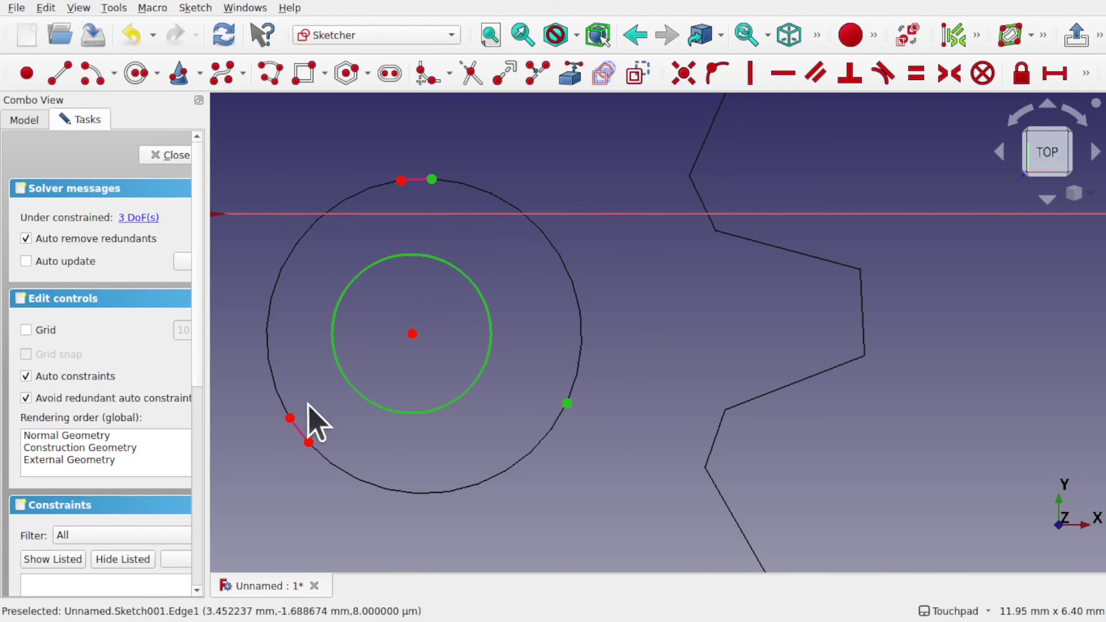
left_click(290, 418)
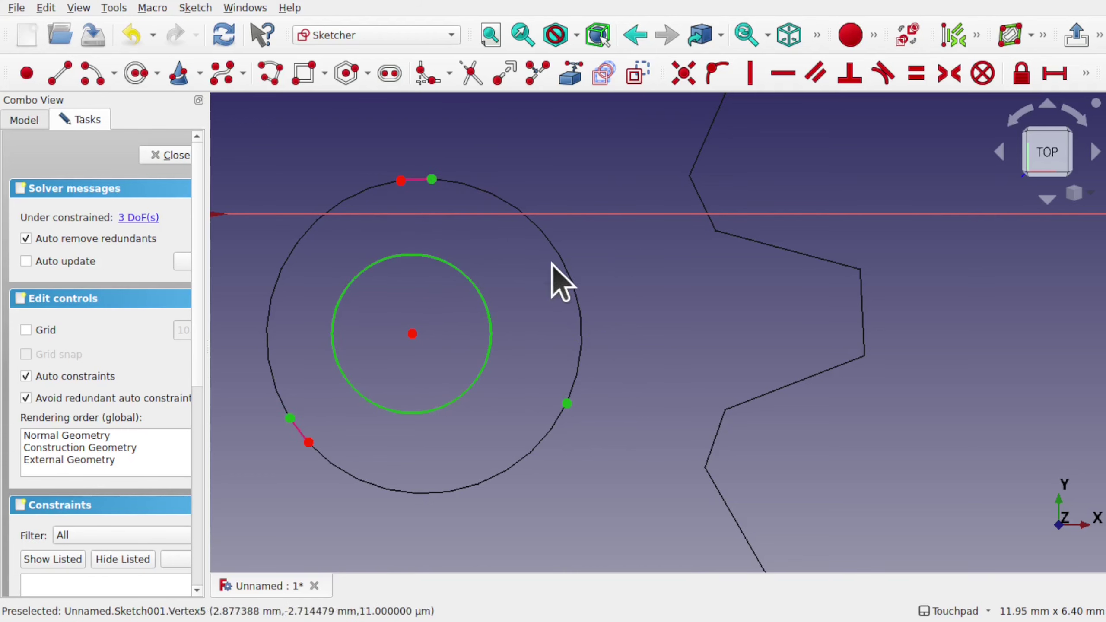
left_click(717, 73)
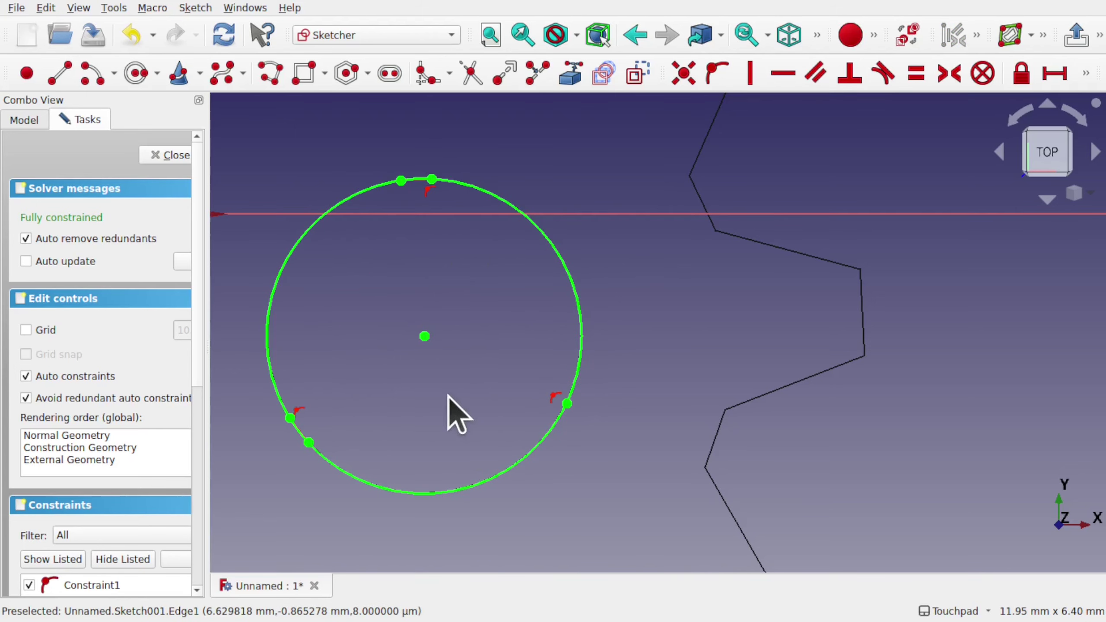
scroll(455, 414, "down", 4)
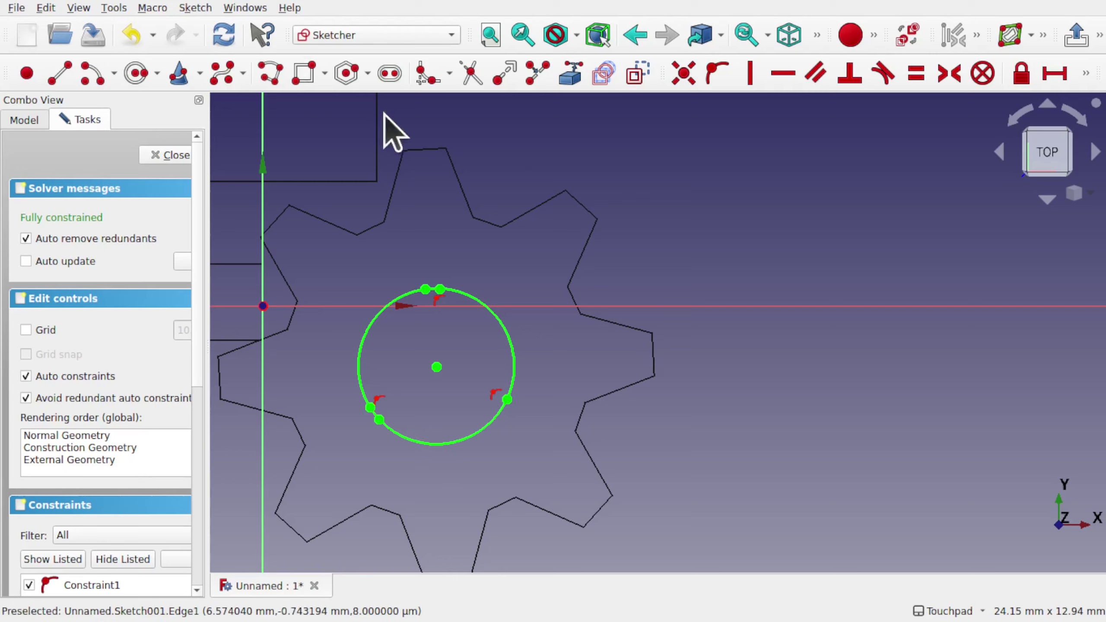
scroll(449, 338, "down", 3)
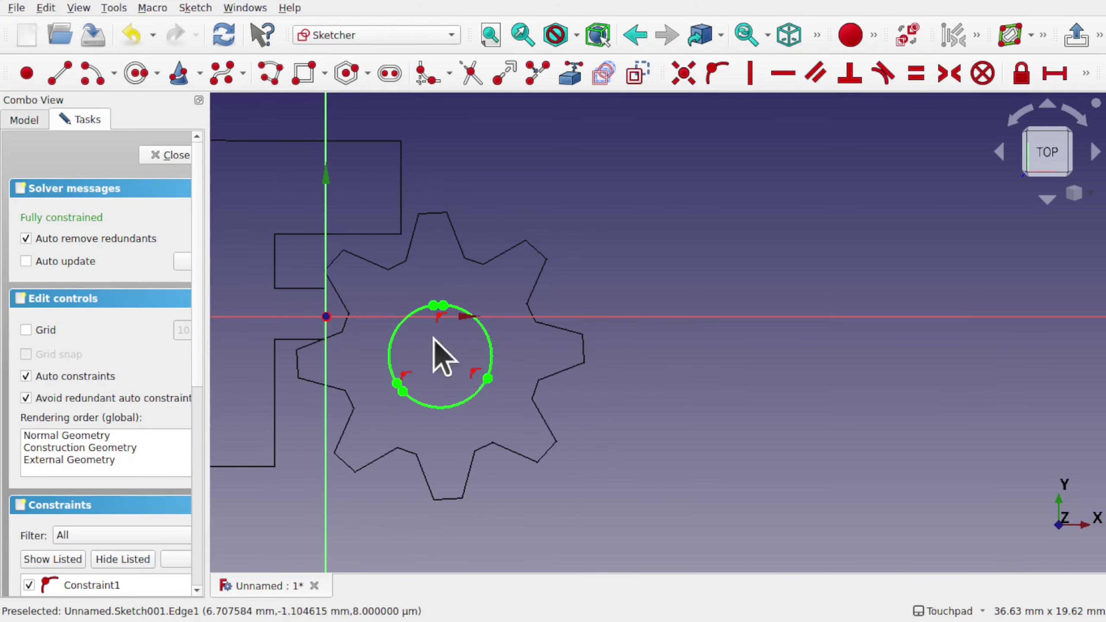
left_click(166, 155)
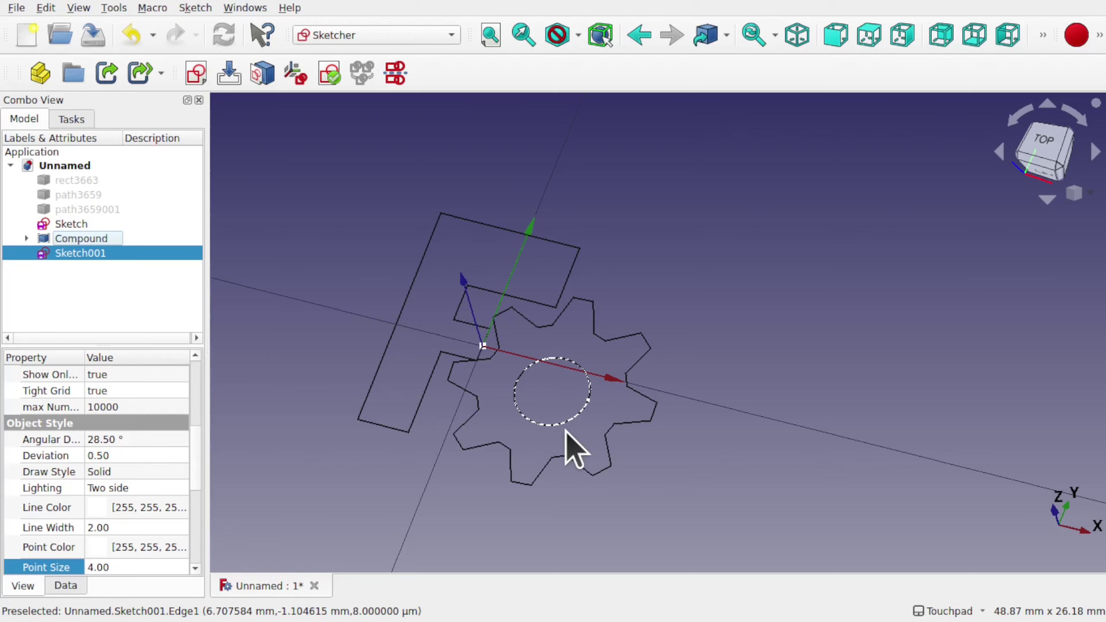
Move the compound with the Draft Move tool from the sketched circle's centre to the origin, and delete the circle sketch
left_click(346, 35)
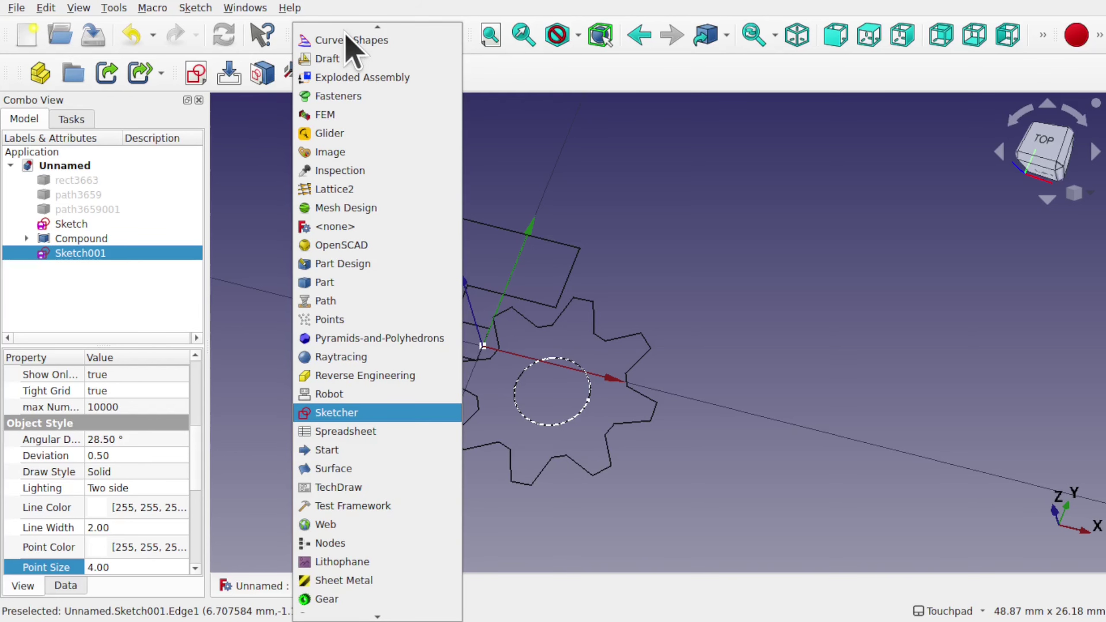
left_click(344, 58)
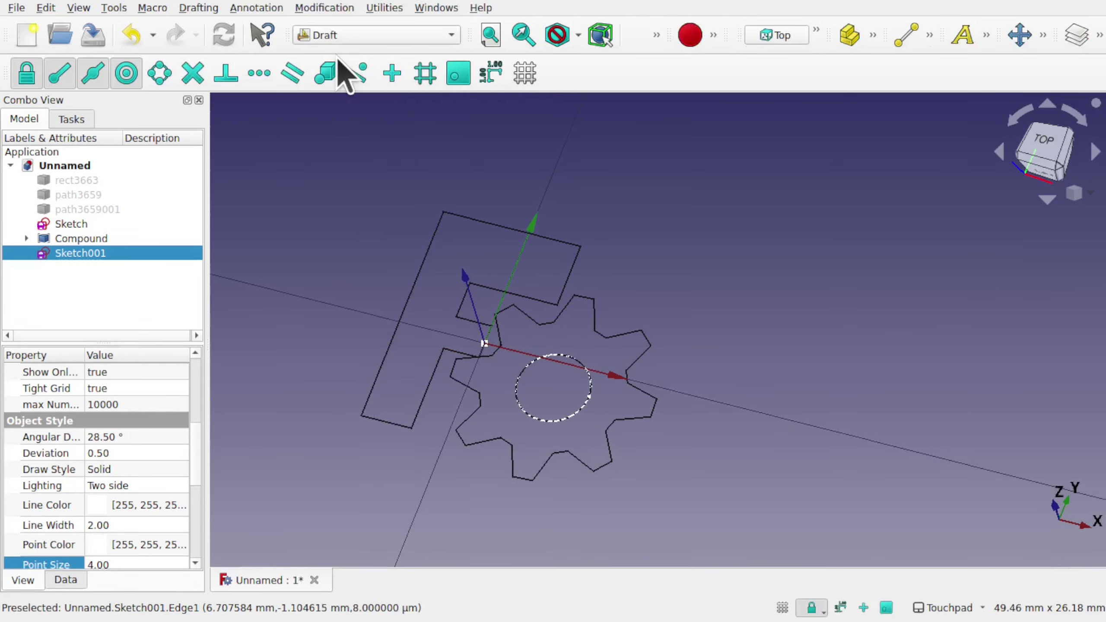
left_click(339, 197)
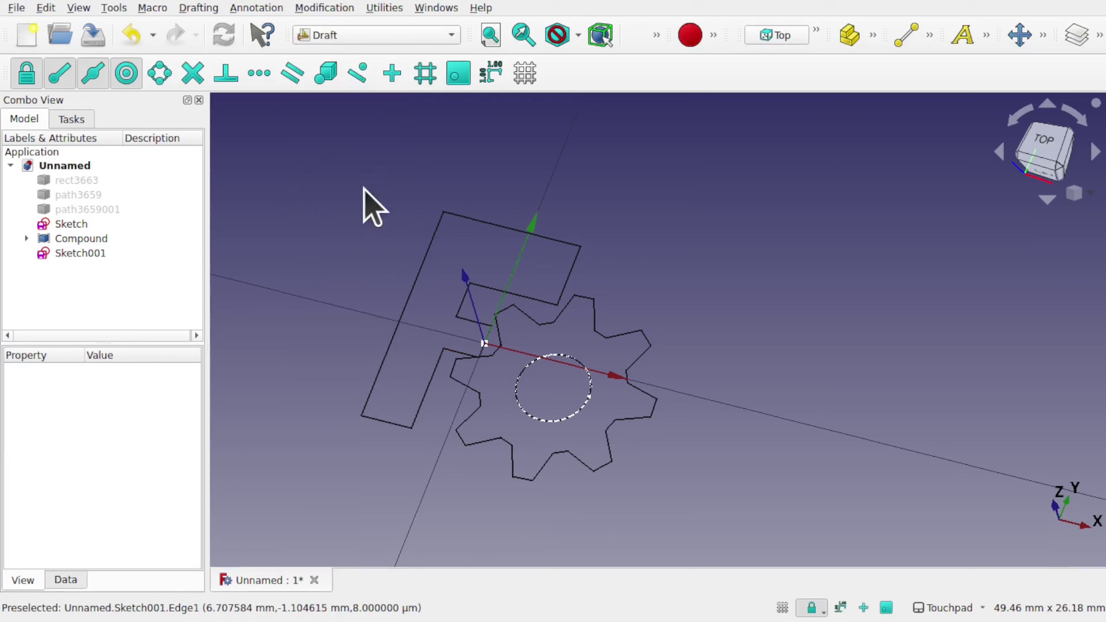
left_click(103, 239)
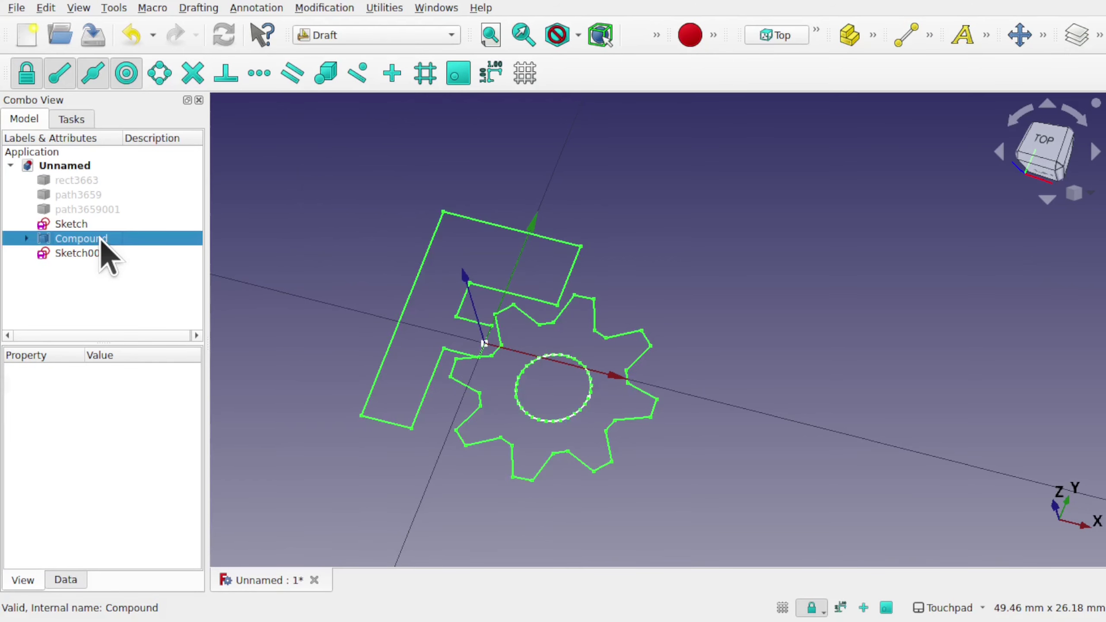
left_click(313, 7)
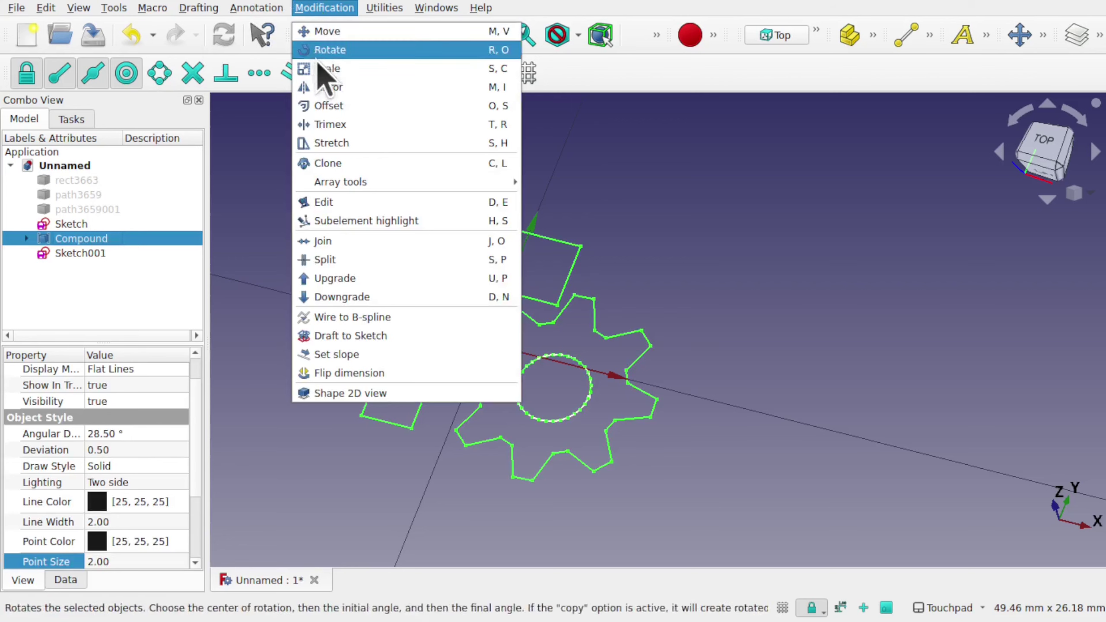
left_click(347, 30)
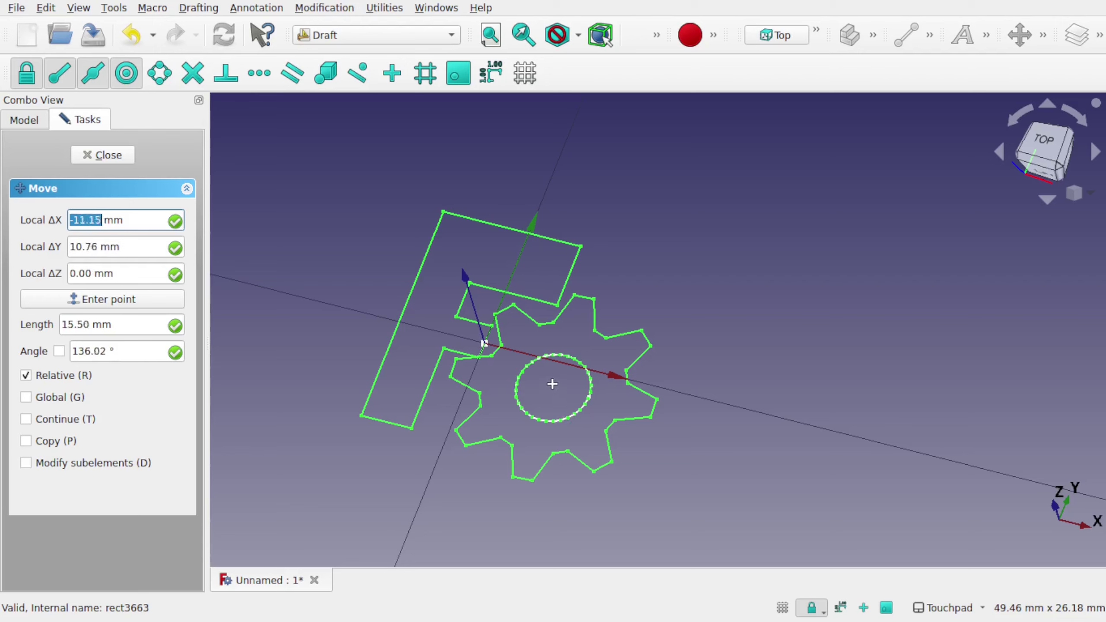
left_click(556, 421)
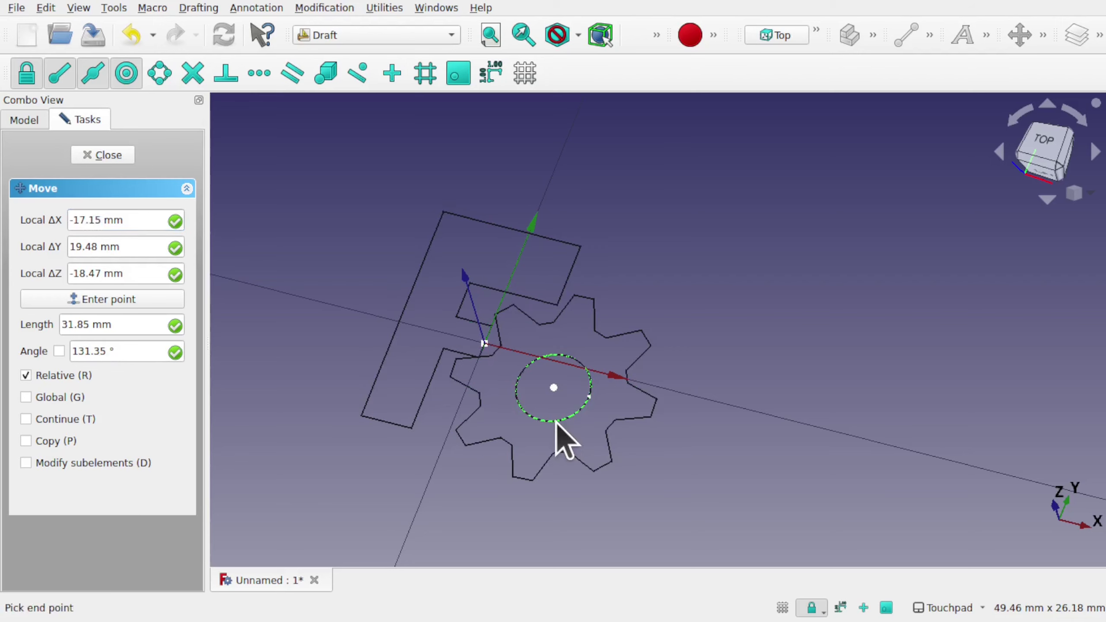
left_click(485, 344)
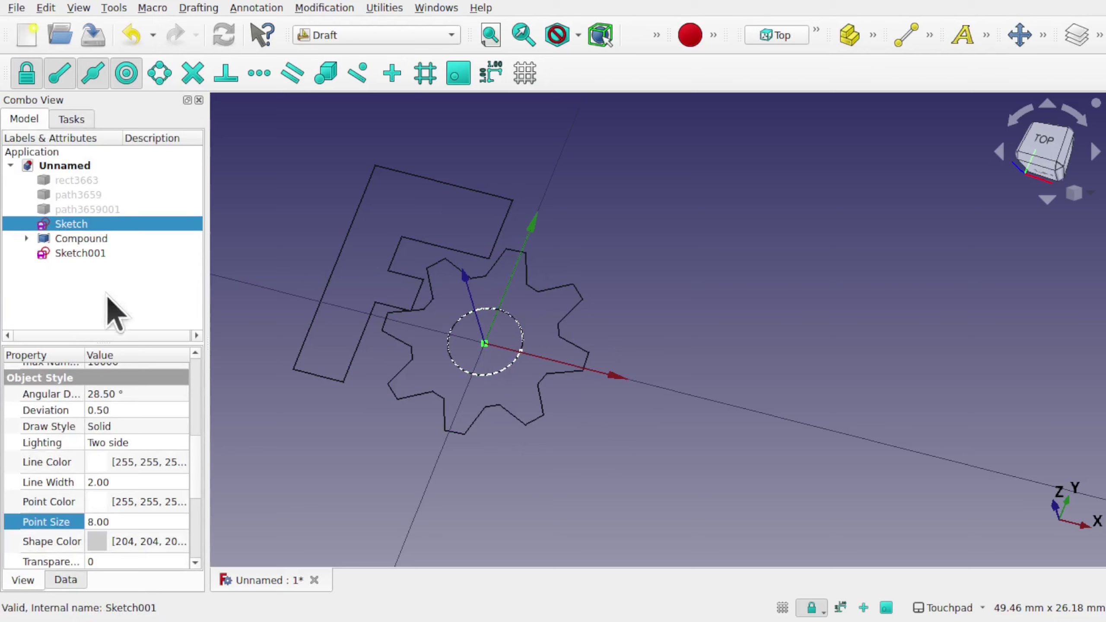
left_click(78, 254)
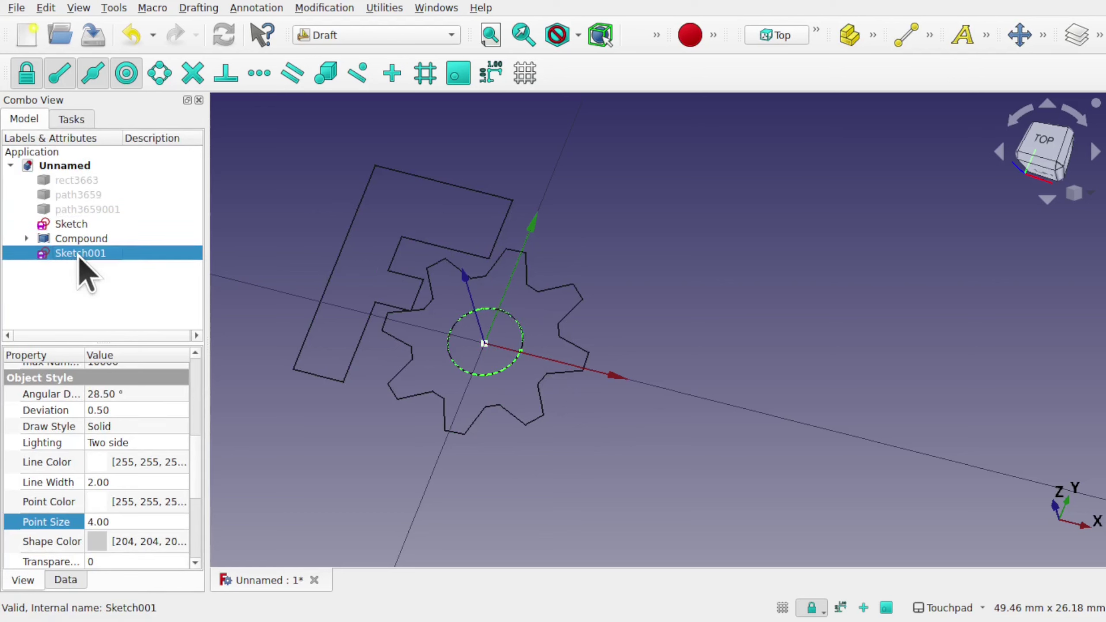
key("Delete")
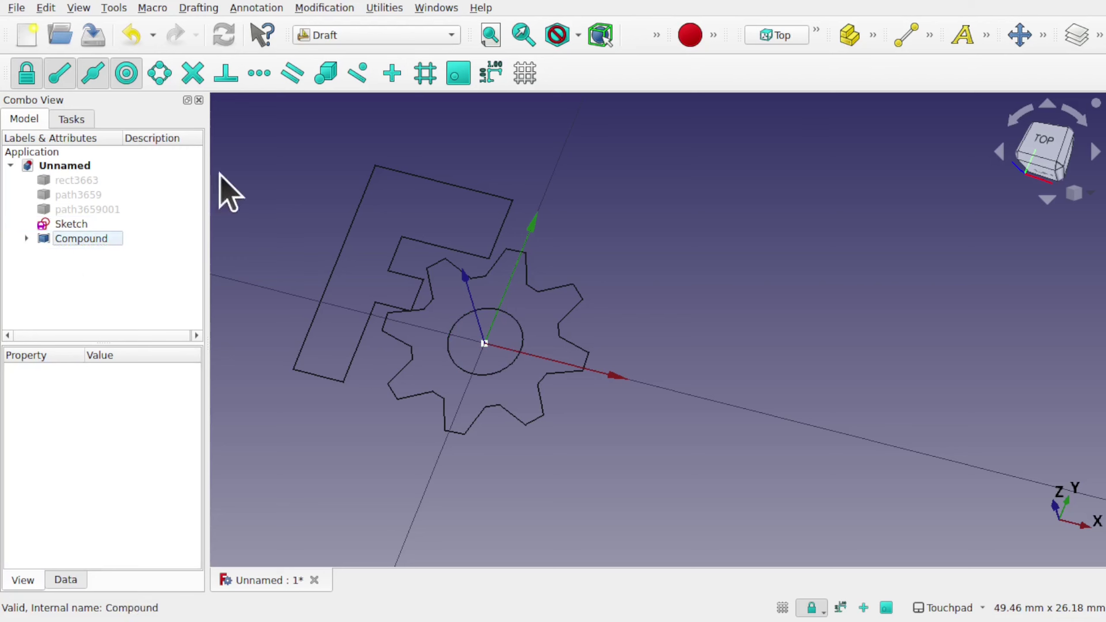
Downgrade the compound into separate edges and upgrade those edges into wires with the Draft tools
left_click(88, 238)
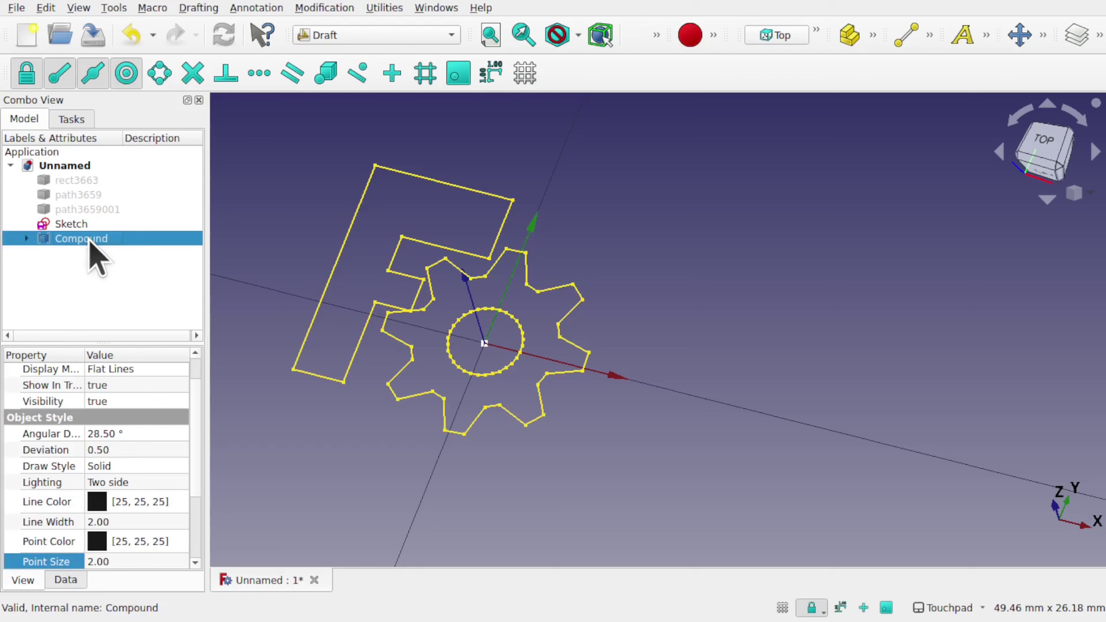
left_click(325, 8)
left_click(342, 297)
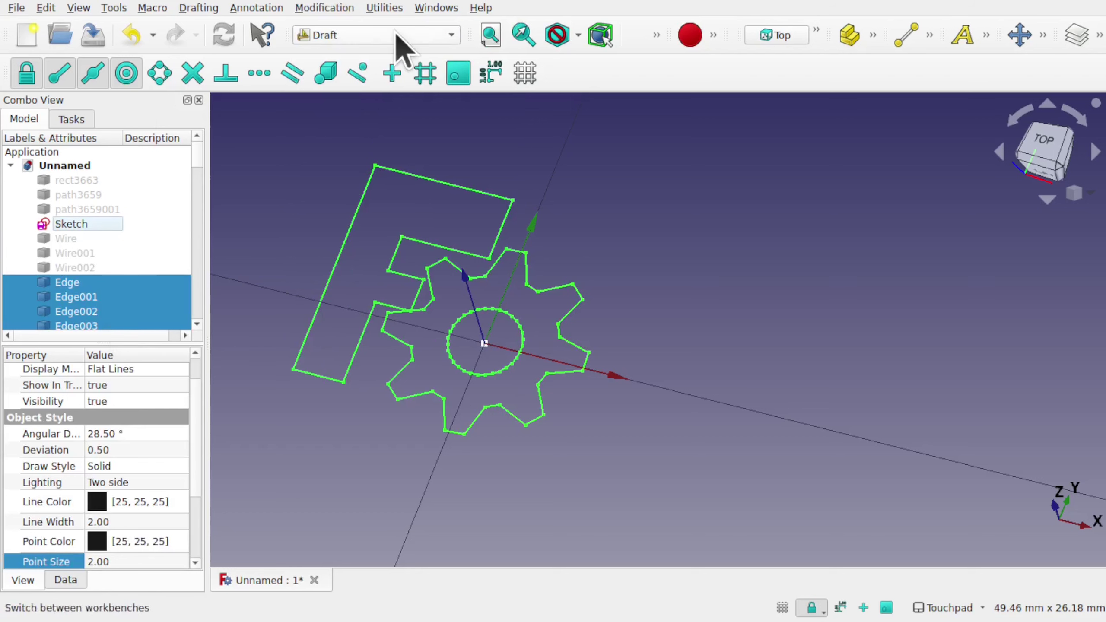
left_click(326, 8)
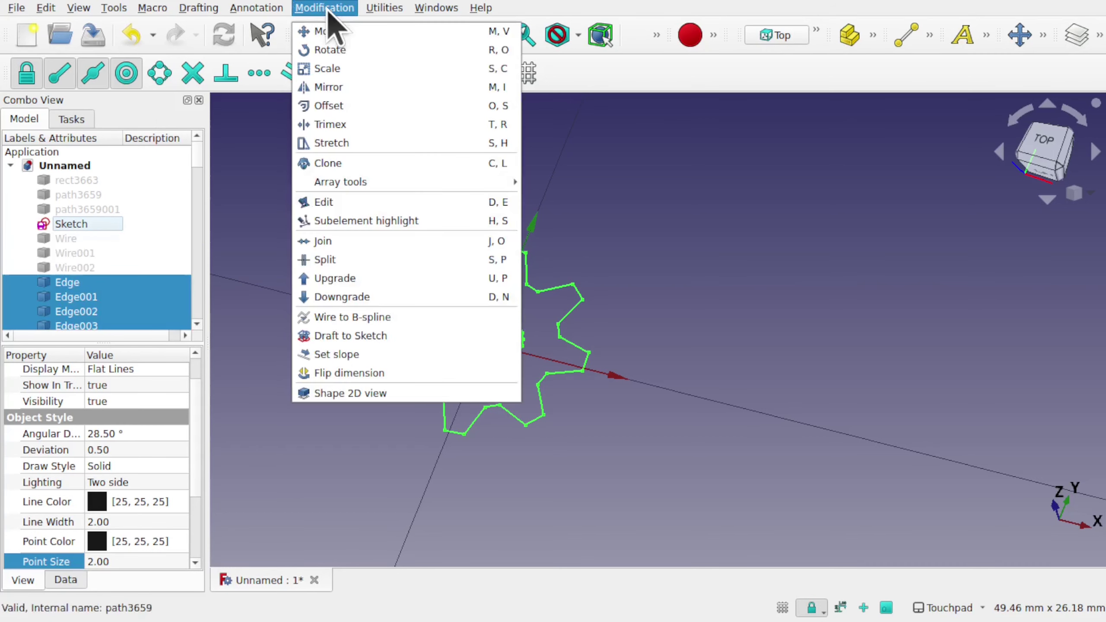
left_click(385, 279)
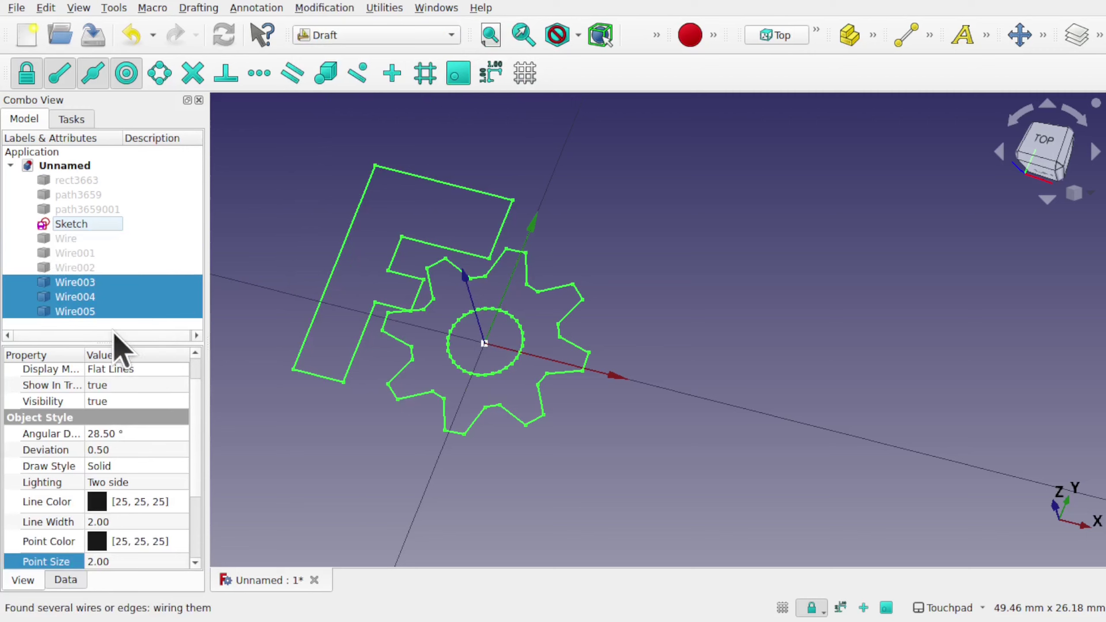
Check the transform origin of the F-shaped wire and of the gear's round hole wire, closing each transform without changes
left_click(75, 286)
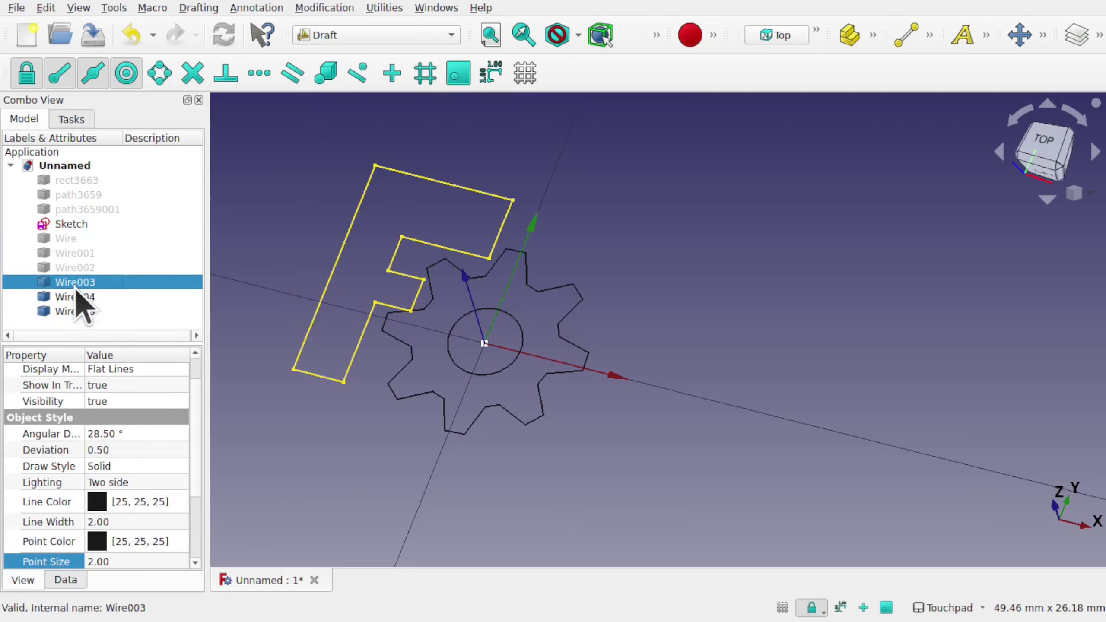
right_click(77, 289)
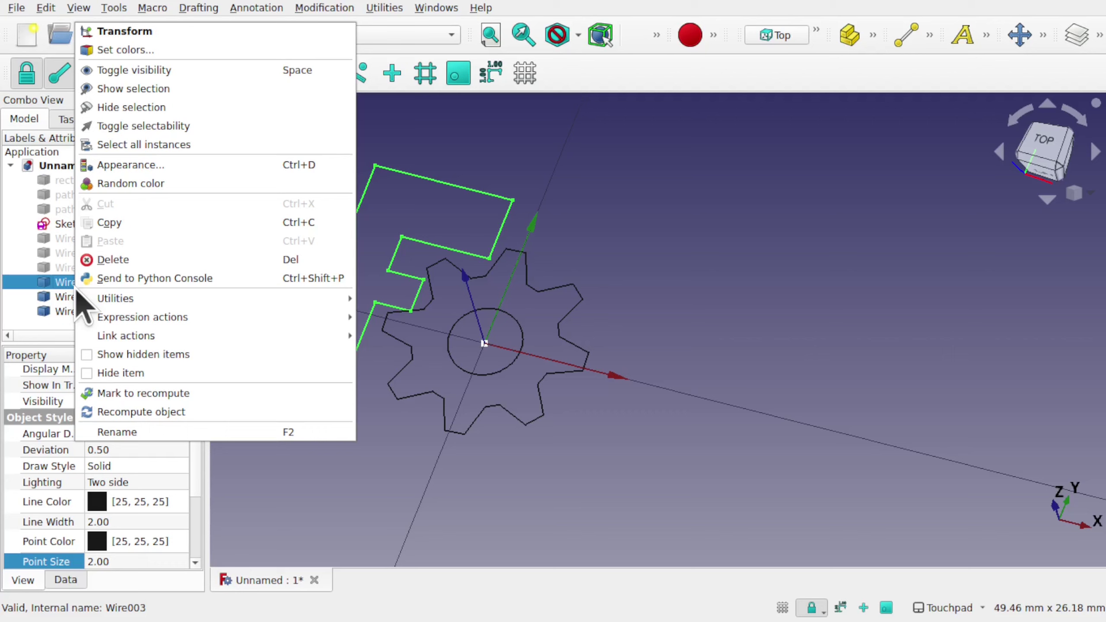
left_click(178, 35)
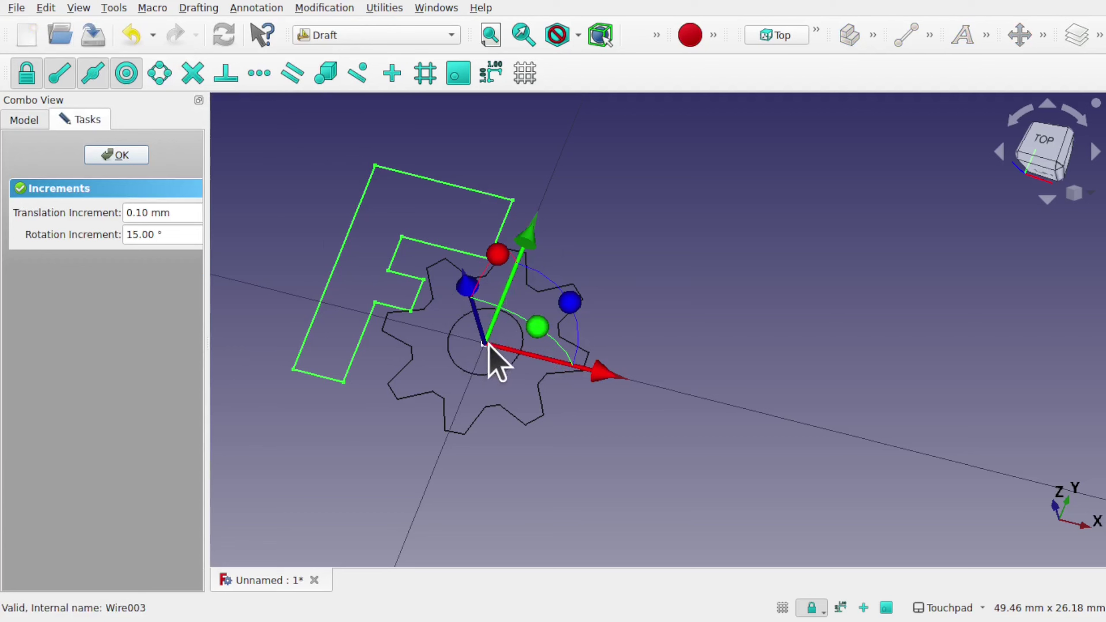
left_click(117, 157)
left_click(77, 312)
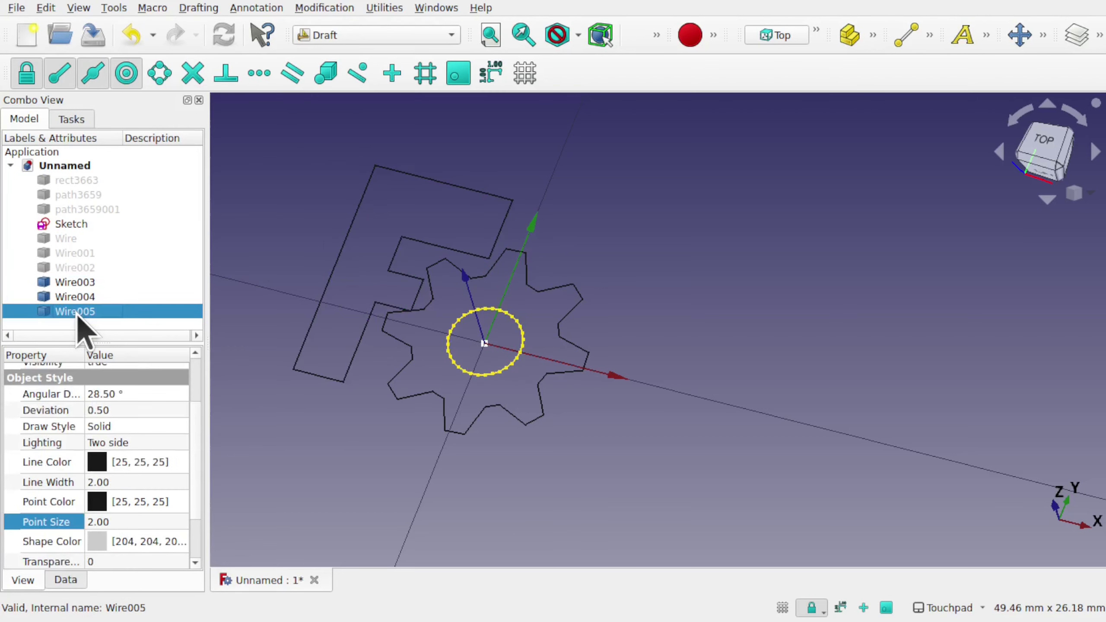
right_click(77, 314)
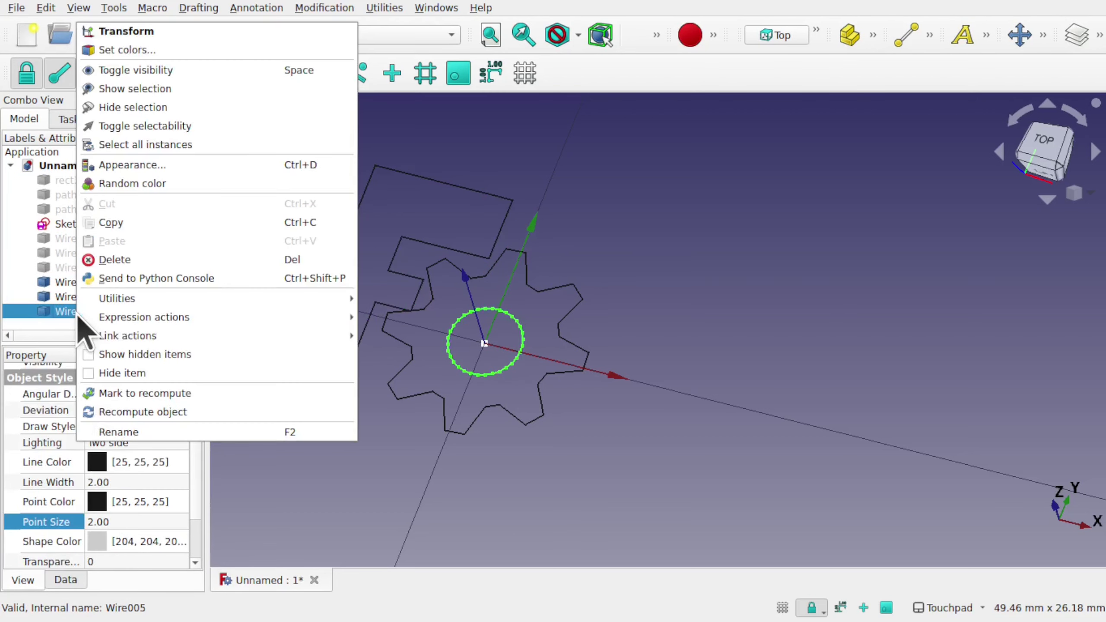
left_click(166, 34)
left_click(118, 158)
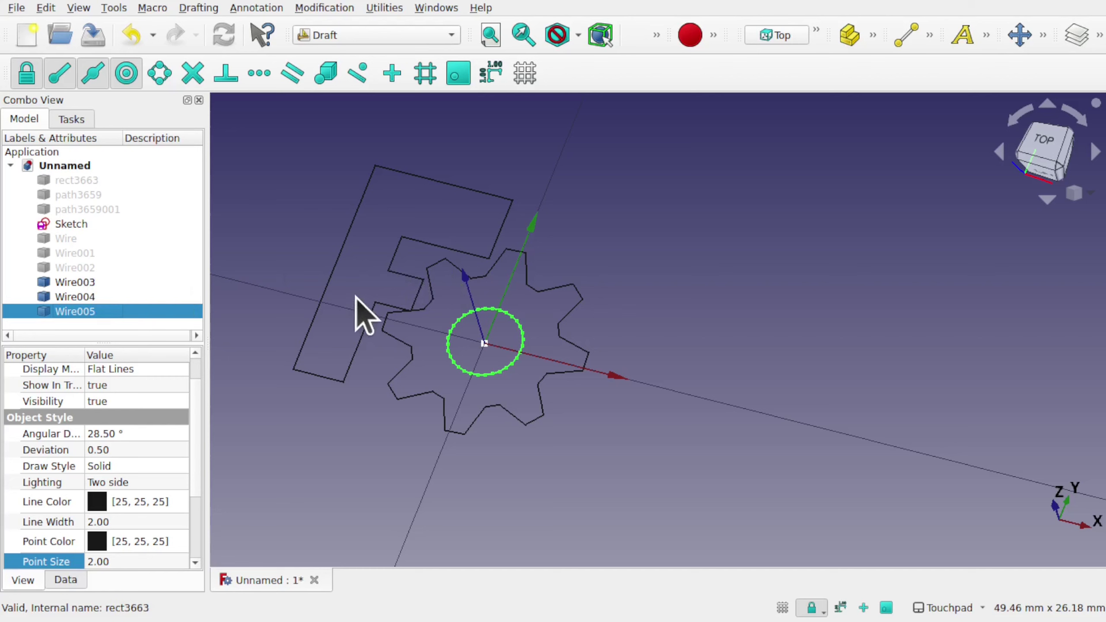
Delete the superseded objects from rect3663 through Wire002, including the sketch, keeping the three newest wires
left_click(78, 266)
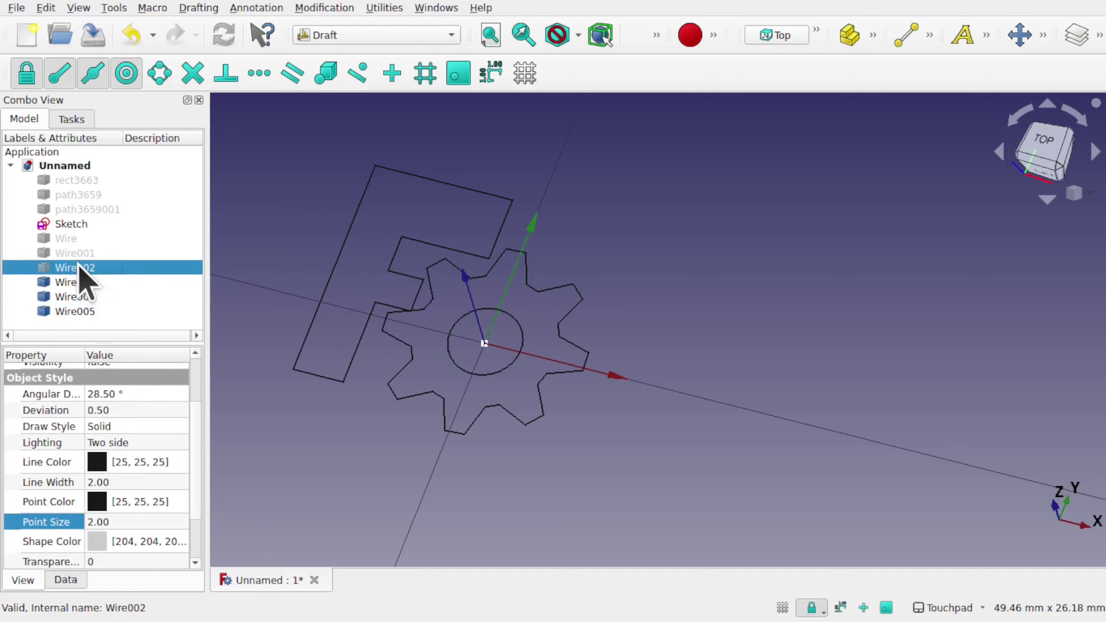
left_click(76, 180, "shift")
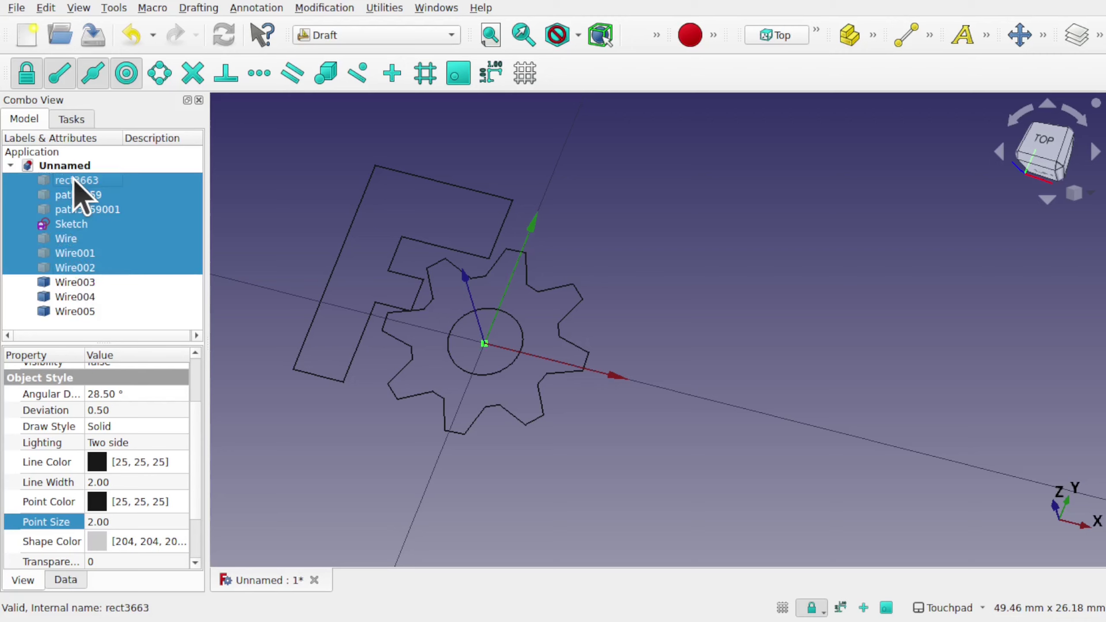
key("Delete")
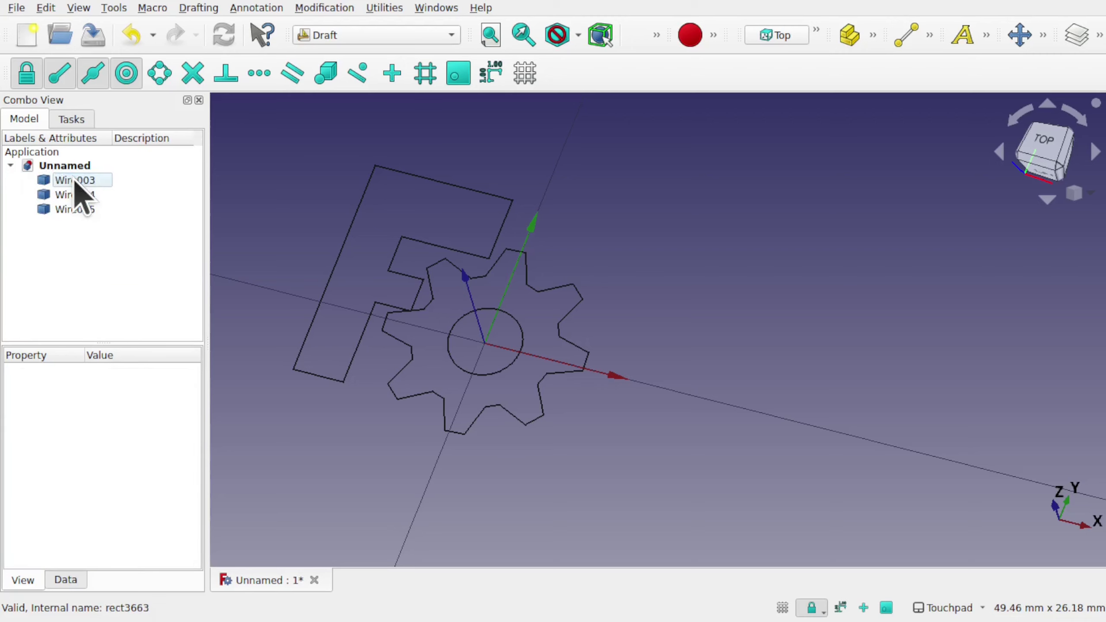
Upgrade the F, gear and hole wires into faces with the Draft Upgrade tool
left_click(76, 180)
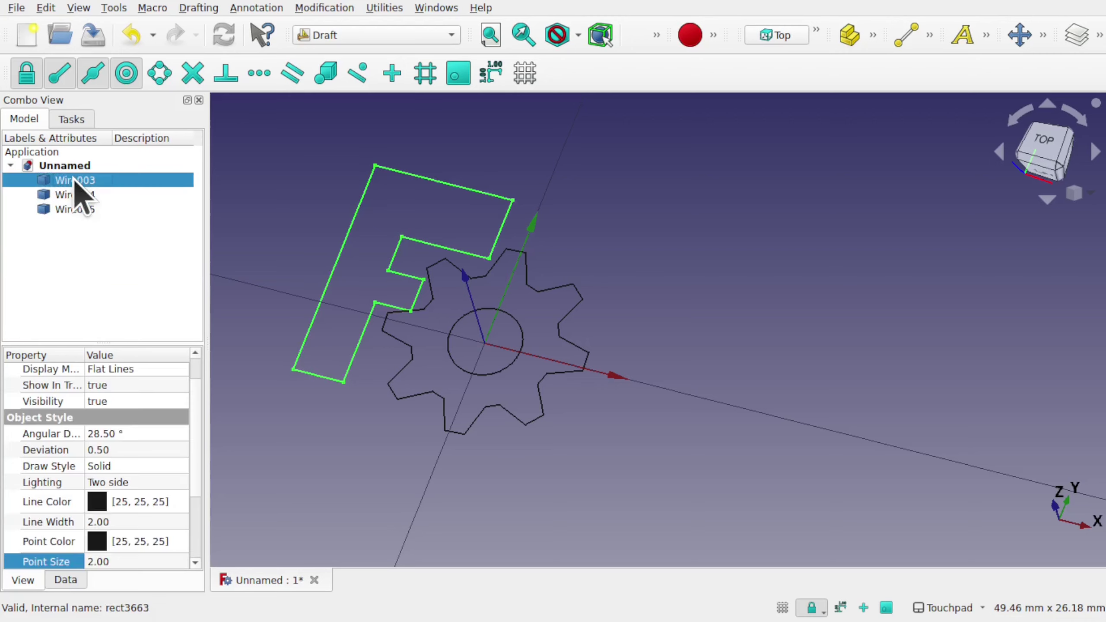
left_click(93, 196, "ctrl")
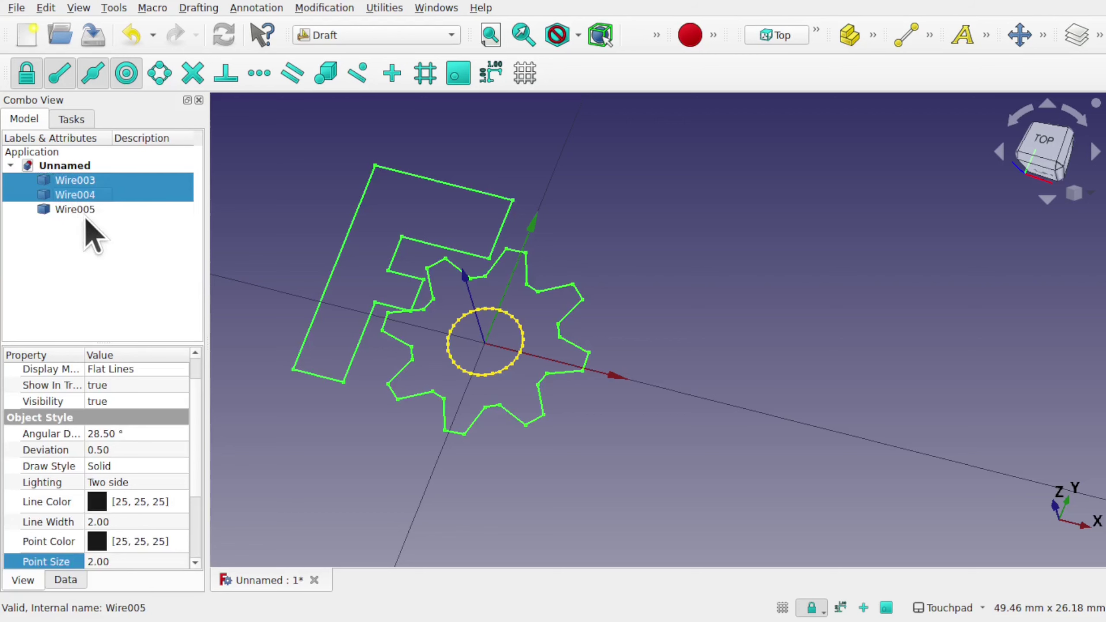
left_click(86, 214, "ctrl")
left_click(335, 8)
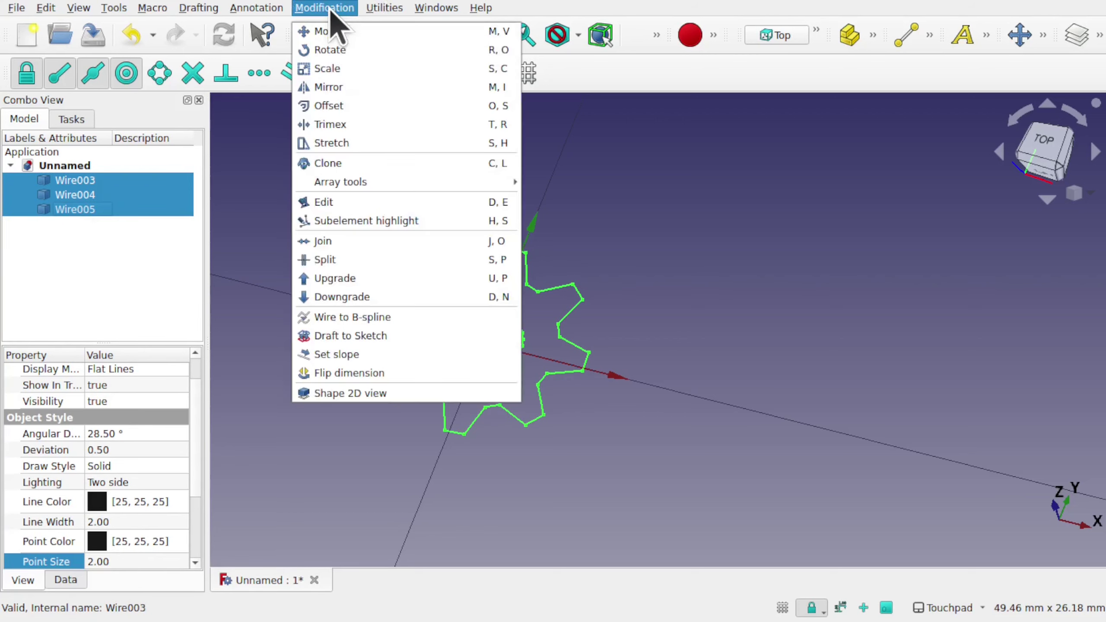
left_click(357, 276)
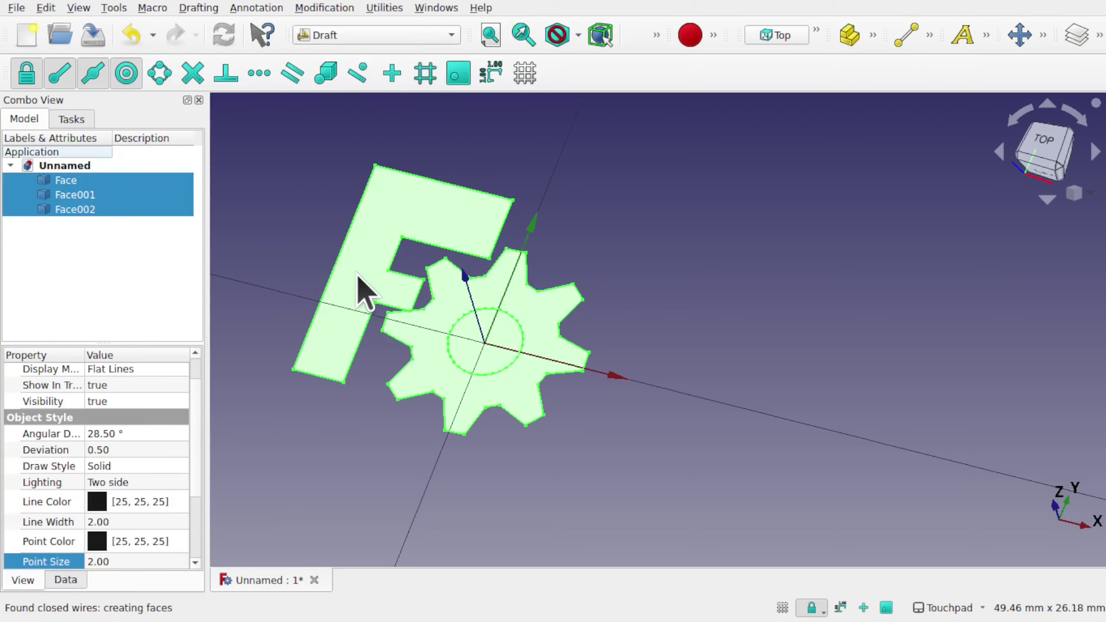
left_click(610, 259)
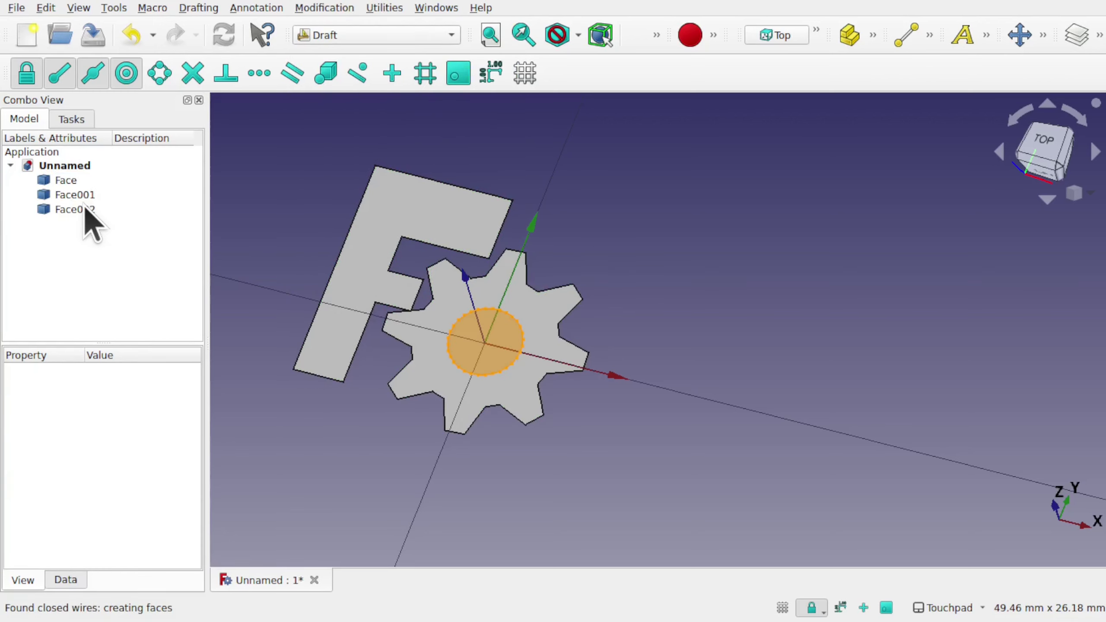
Cut the round hole face out of the gear face with the Part workbench's Boolean Cut, accepting non-solid shapes
left_click(368, 35)
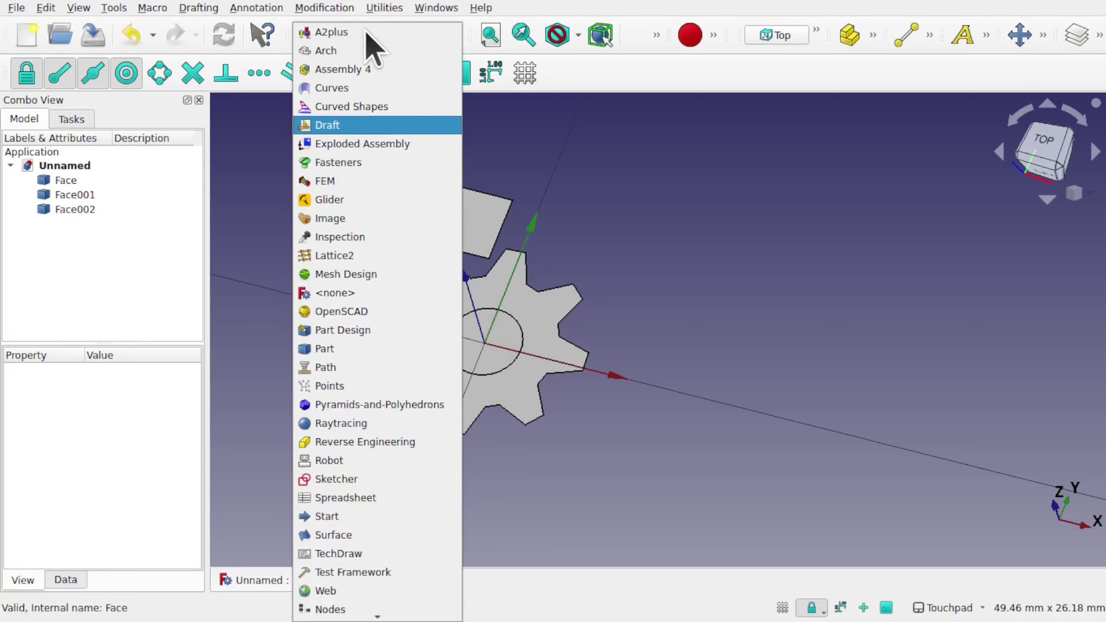
left_click(364, 351)
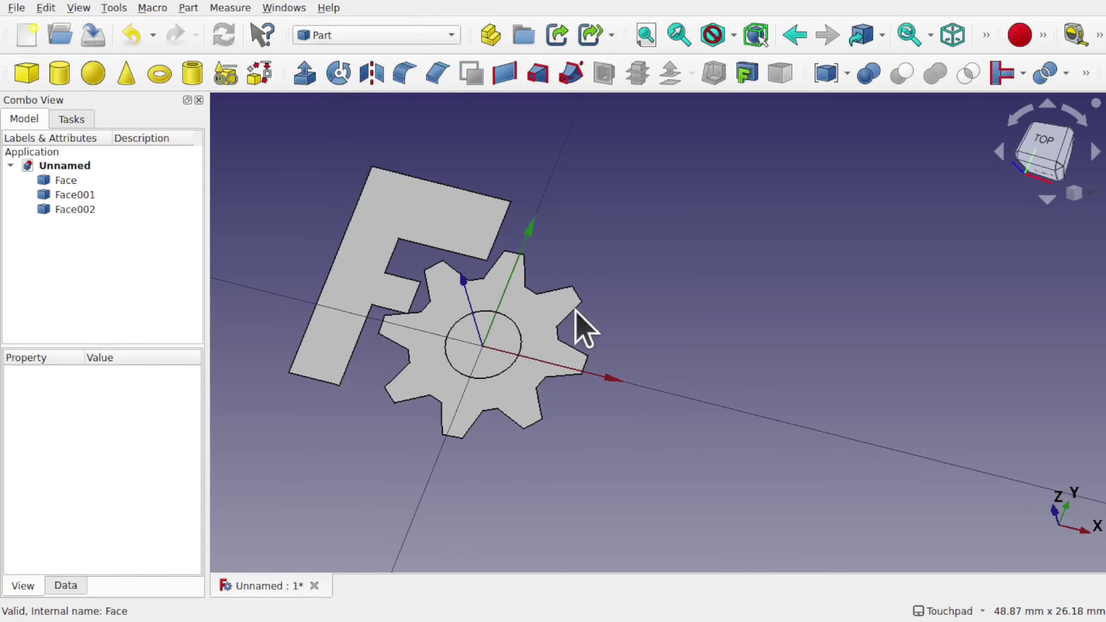
left_click(529, 327)
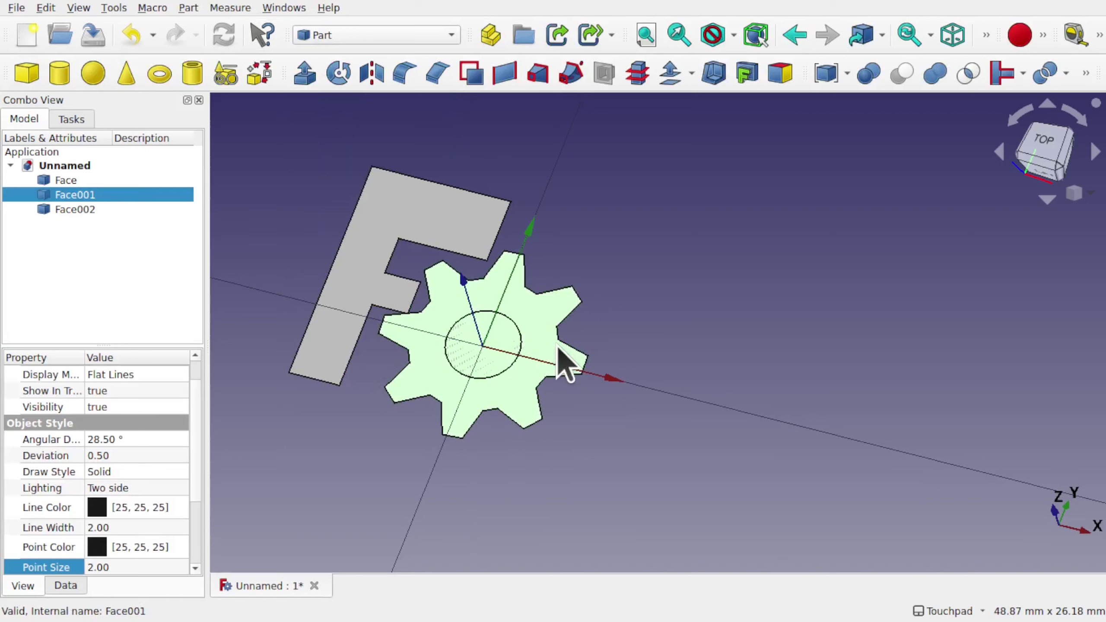
left_click(78, 214, "ctrl")
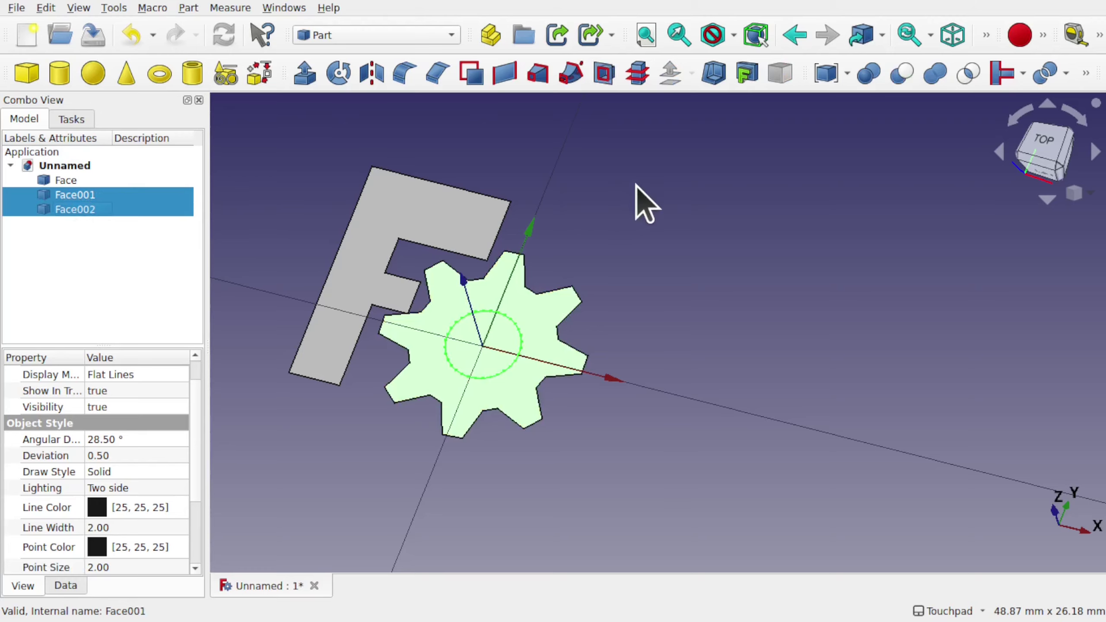
left_click(901, 74)
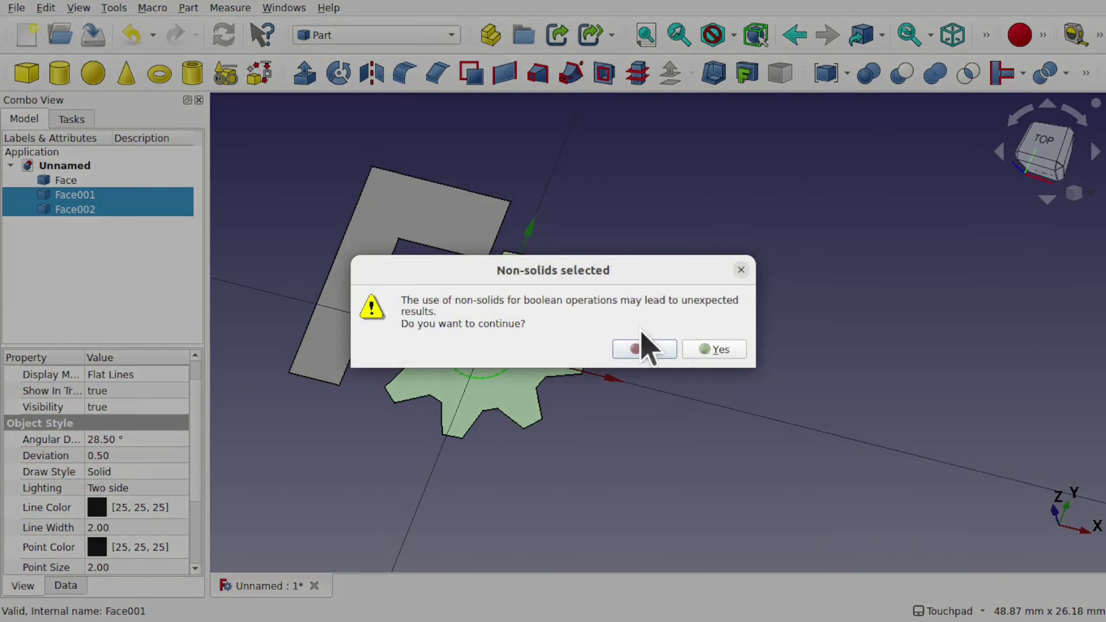
left_click(718, 350)
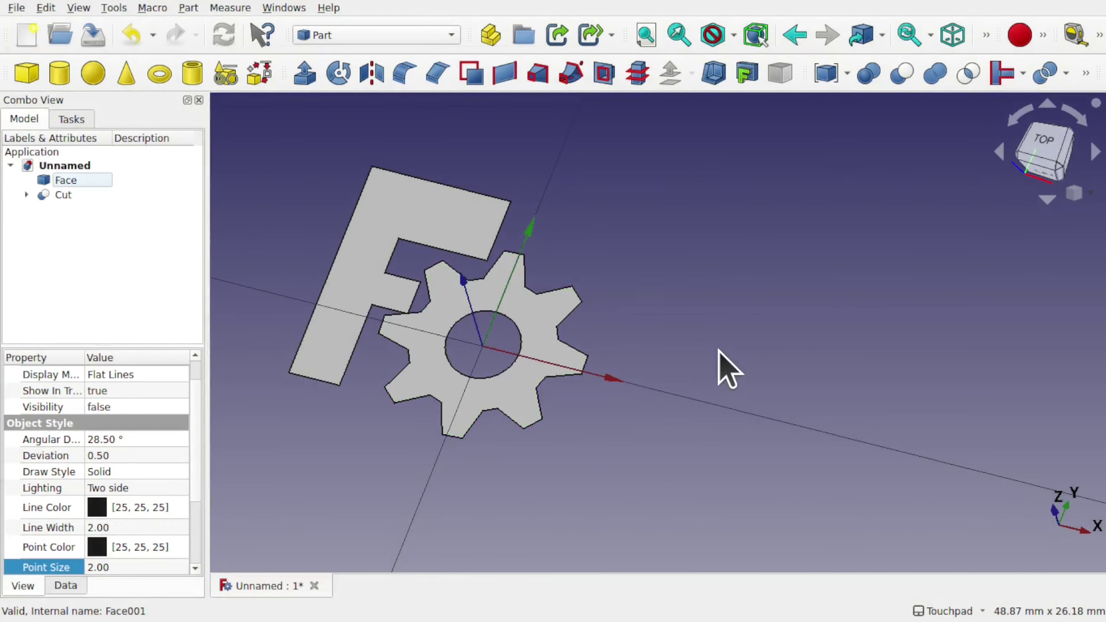
Extrude the F face and the cut gear face 5 mm along their normal
left_click(370, 266)
left_click(543, 354, "ctrl")
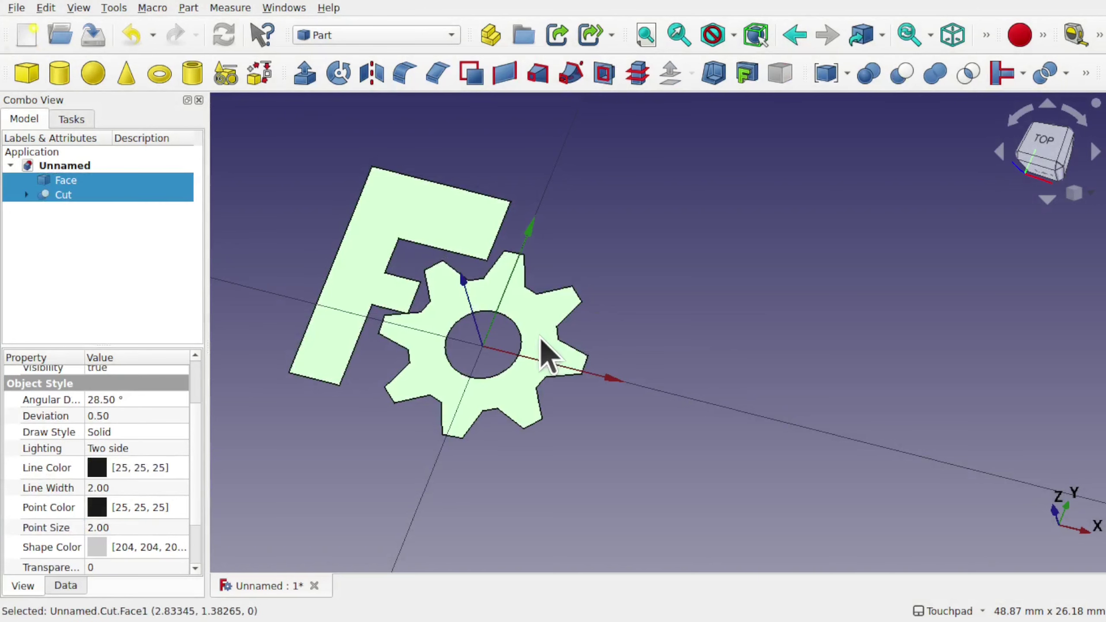
left_click(306, 75)
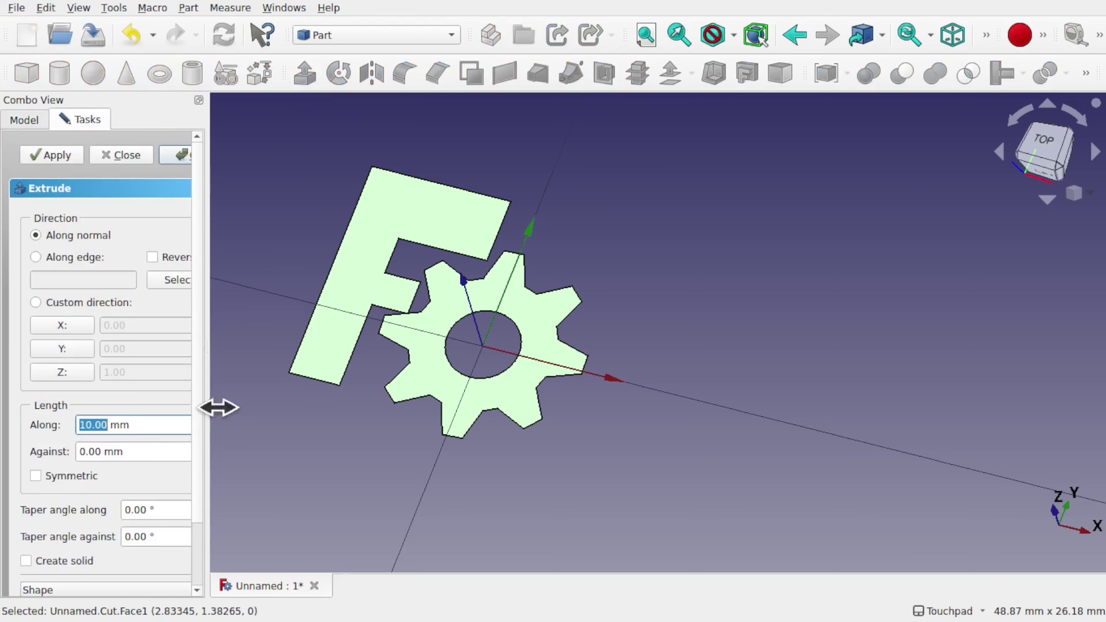
left_click_drag(208, 408, 322, 407)
type("5")
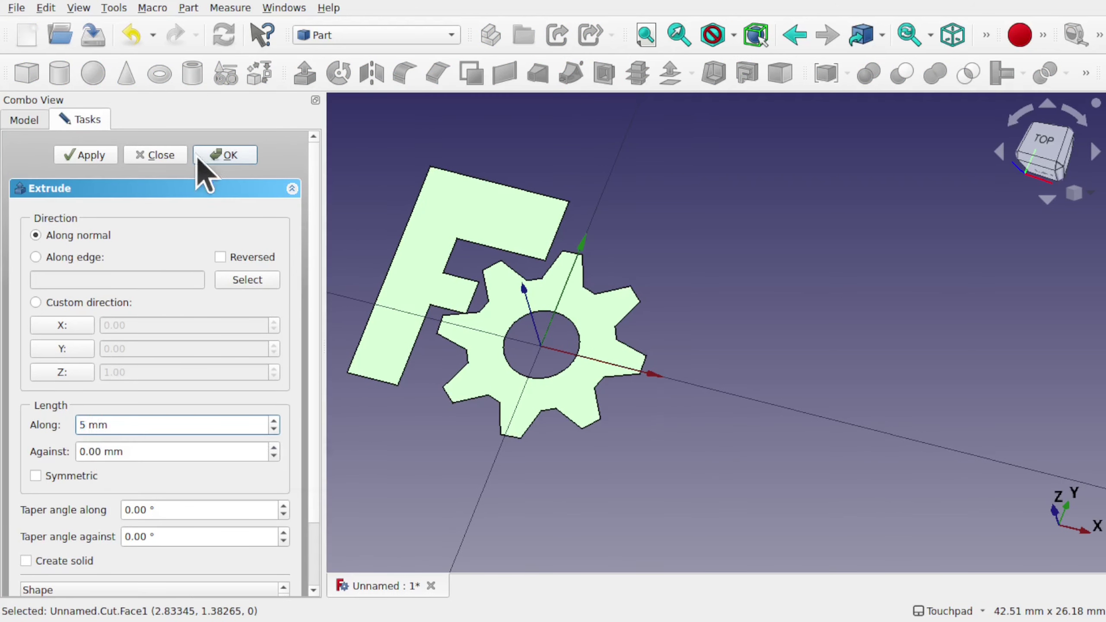
left_click(225, 155)
left_click_drag(588, 378, 536, 349, "alt")
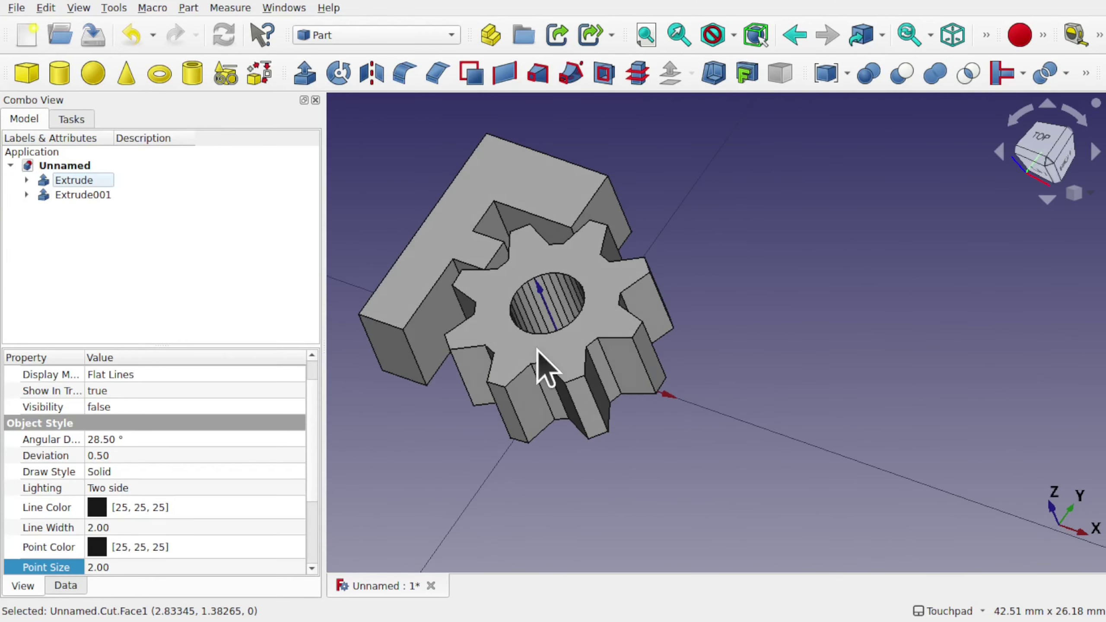
left_click(83, 586)
left_click_drag(549, 391, 543, 392, "alt")
left_click_drag(511, 317, 521, 409, "shift")
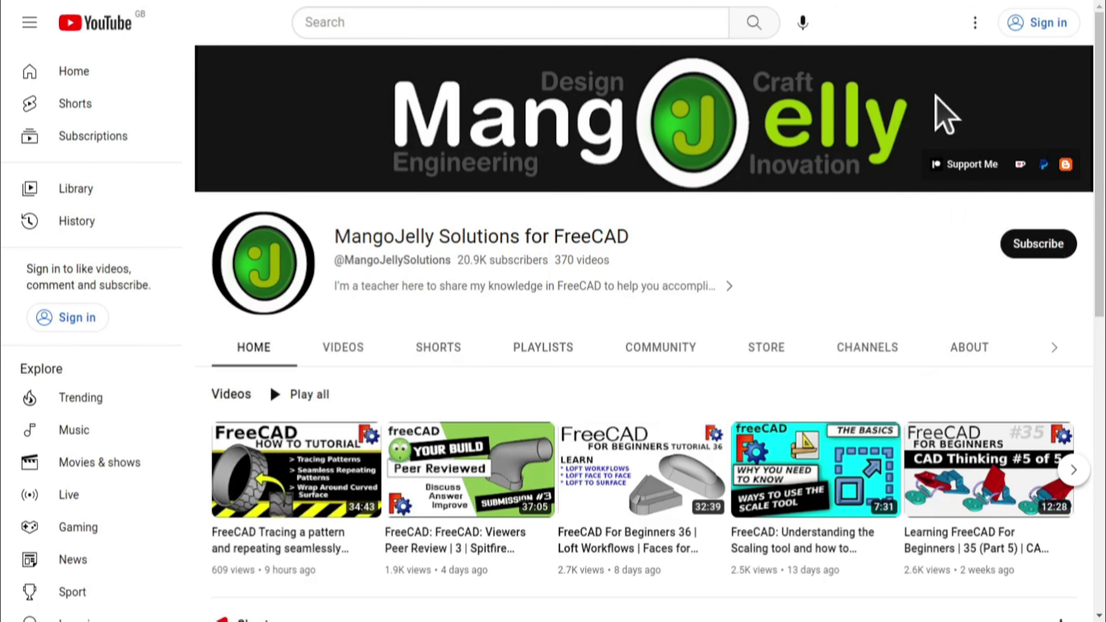
Open the About page of the MangoJelly Solutions YouTube channel and highlight the three donation links in its description
left_click(968, 348)
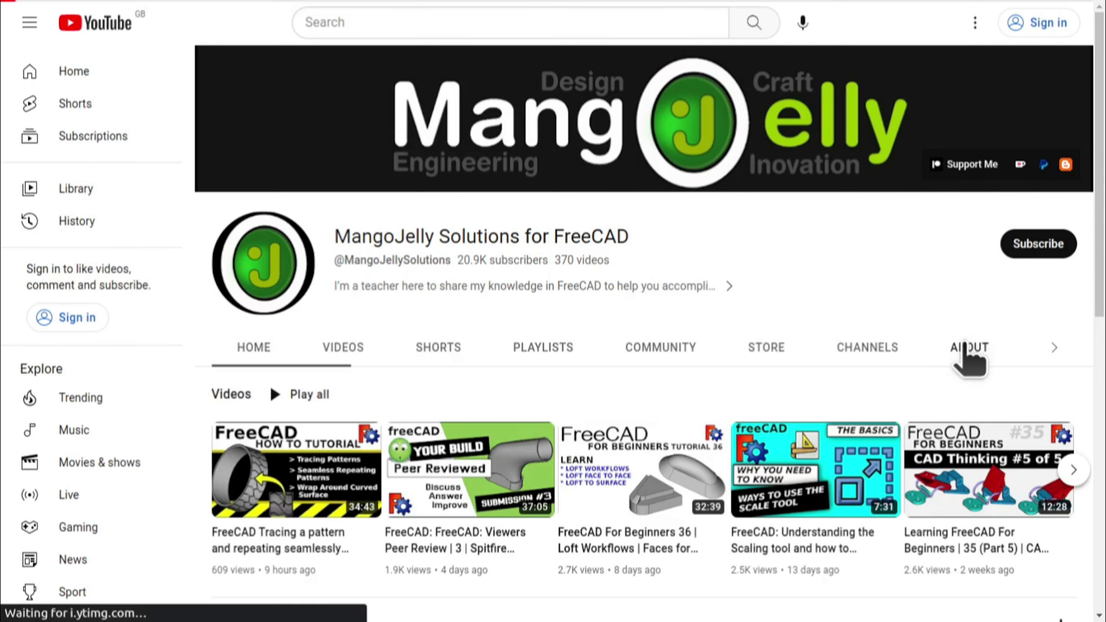
scroll(233, 455, "down", 5)
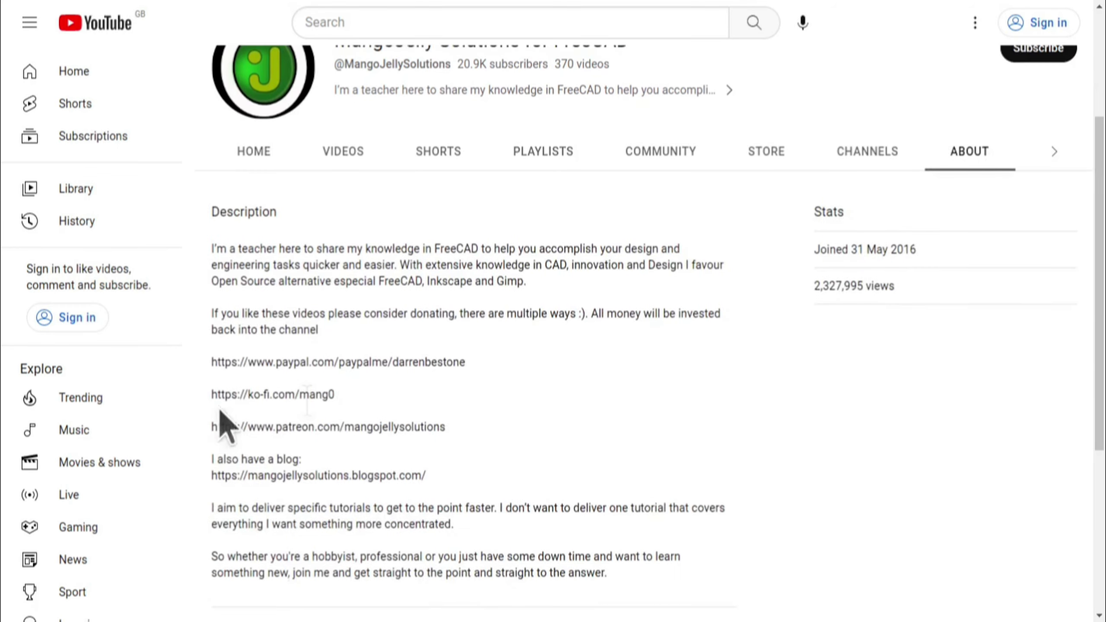
left_click_drag(445, 427, 212, 361)
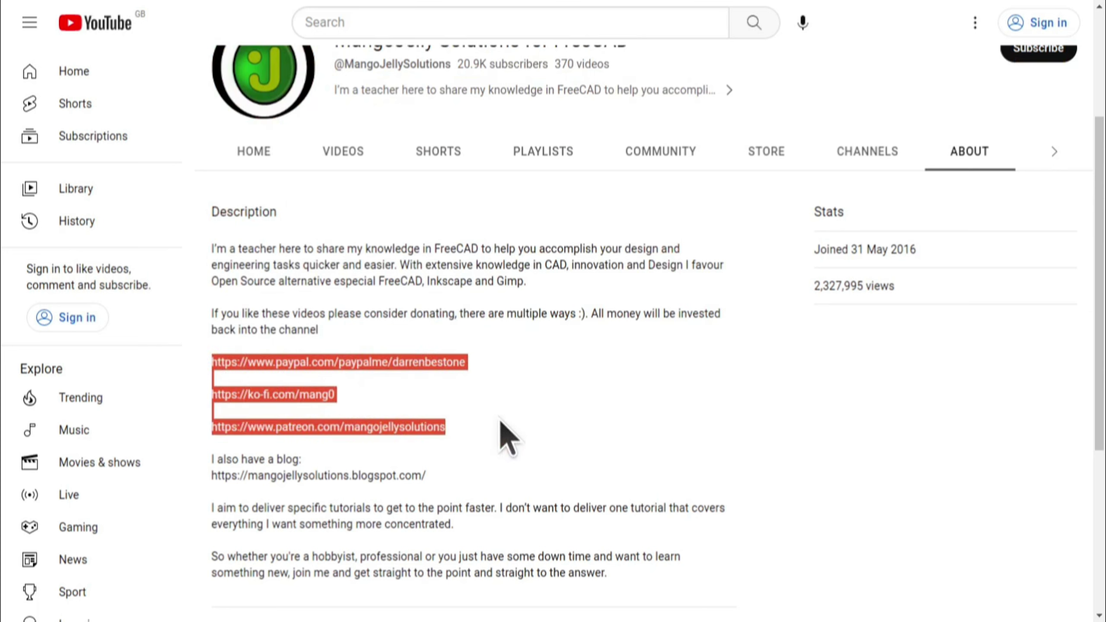